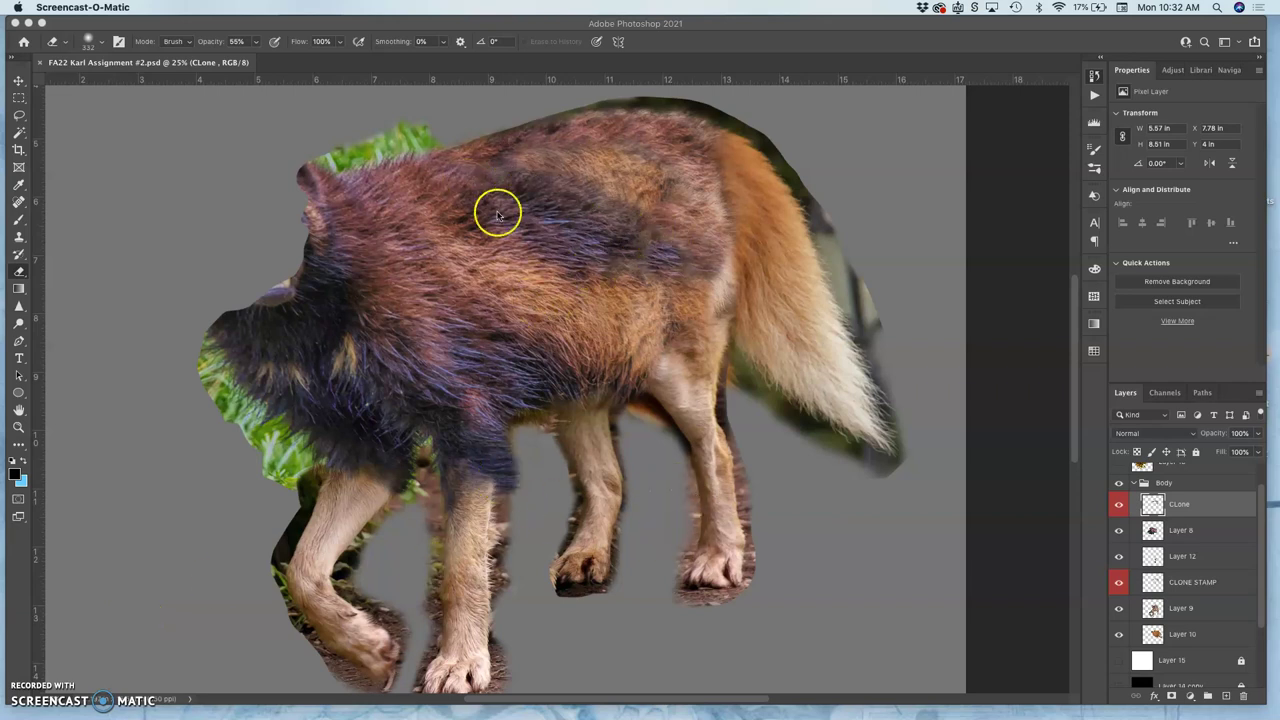
Step: Compare the CLone and CLONE STAMP layers by toggling their visibility
click(1118, 508)
click(1118, 508)
click(1118, 508)
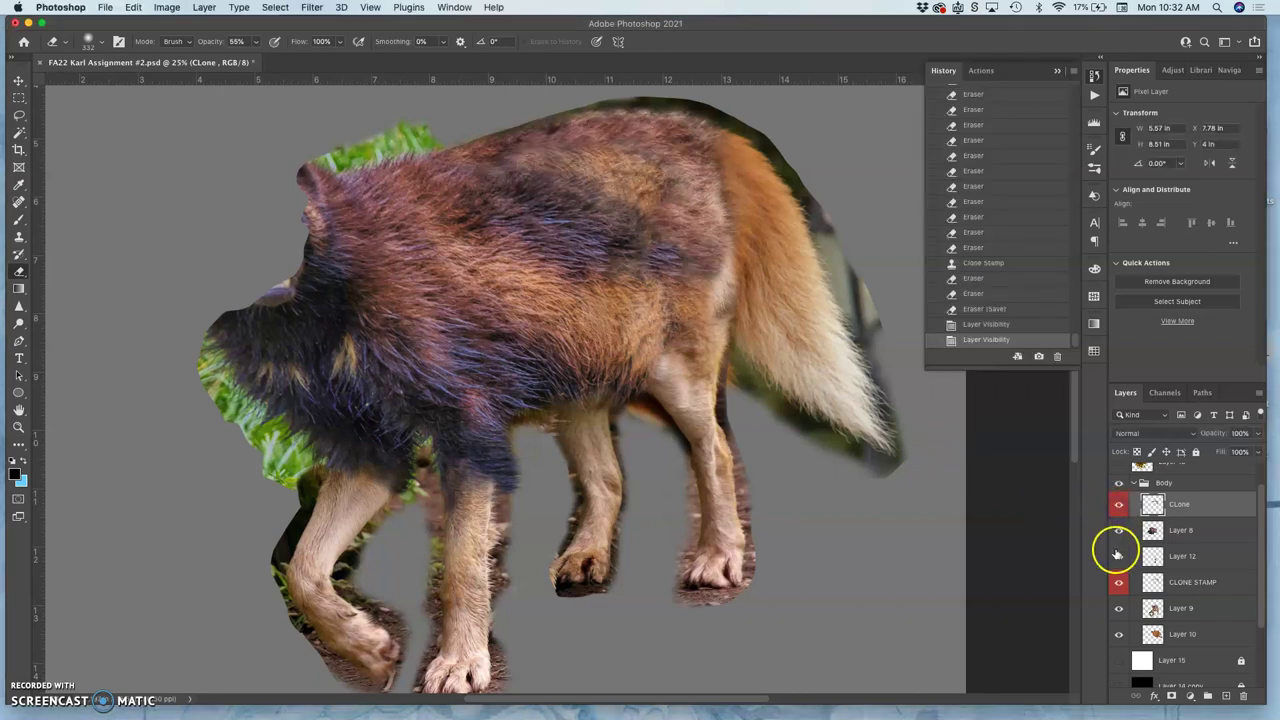
click(1118, 582)
click(1118, 582)
click(1118, 582)
click(1118, 582)
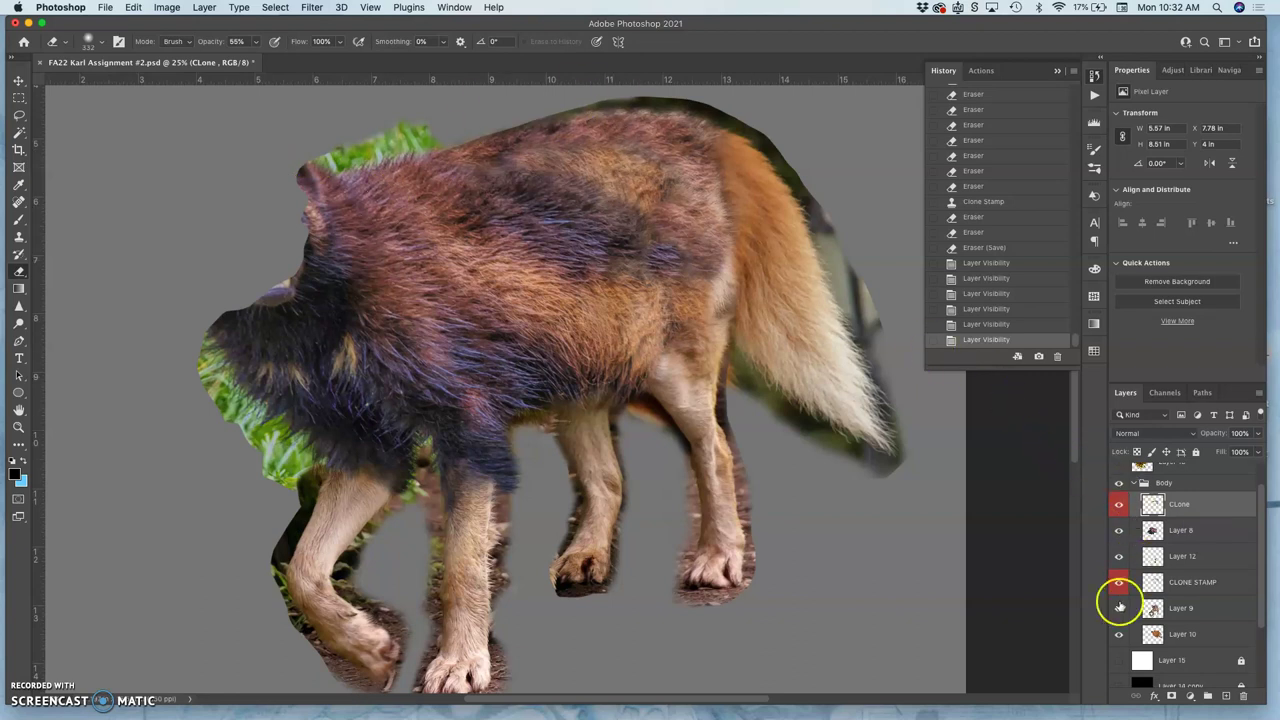
Step: Clone dark fur over the brown strip and the top of the near front leg
click(19, 234)
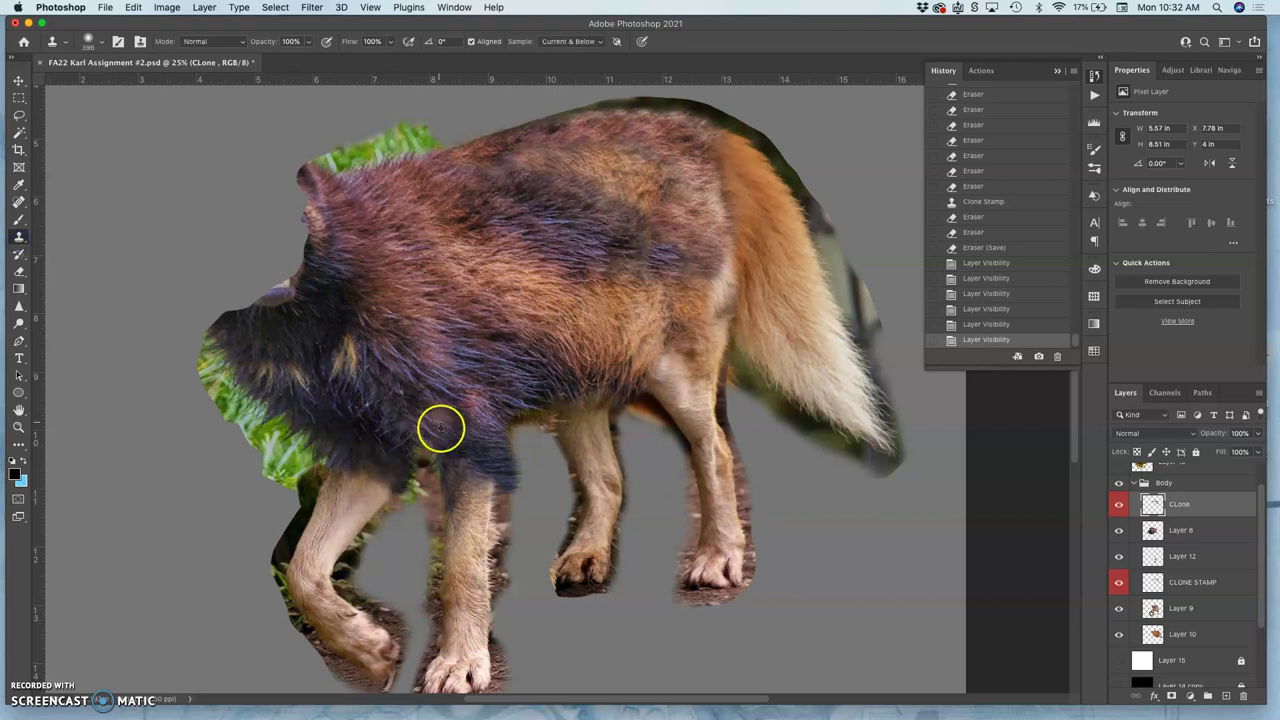
drag(430, 512, 429, 474)
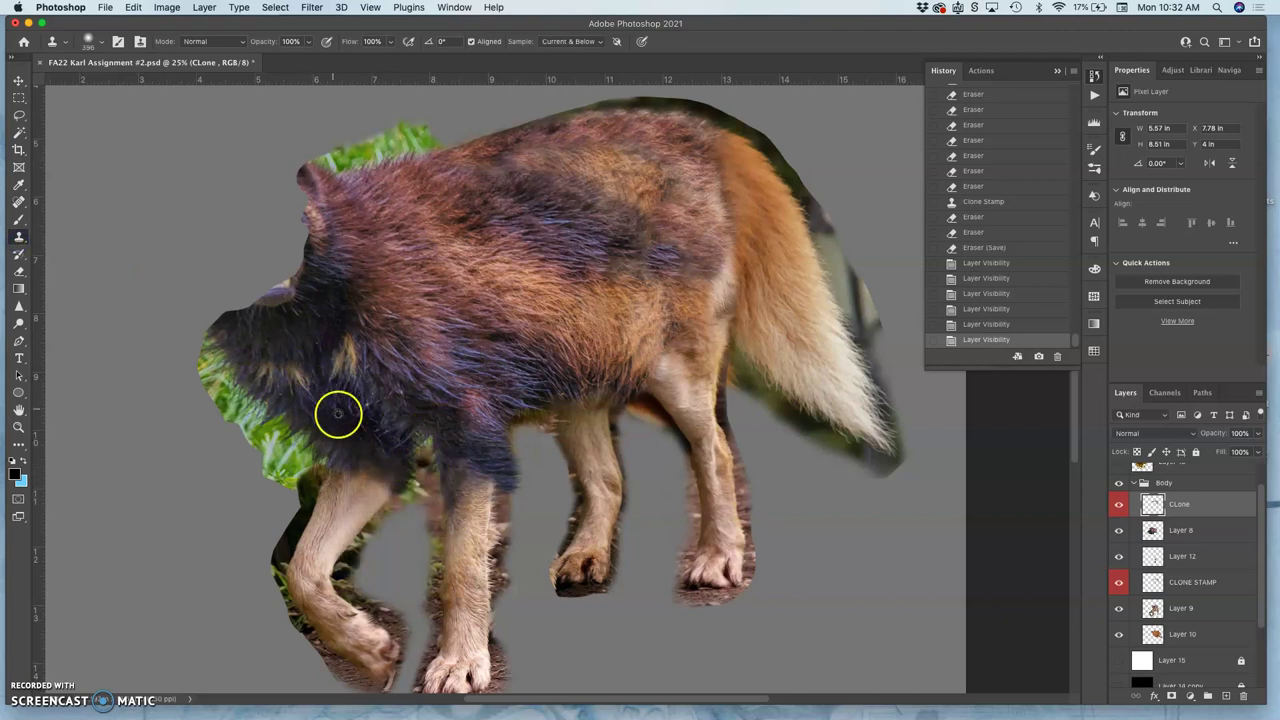
drag(370, 468, 331, 493)
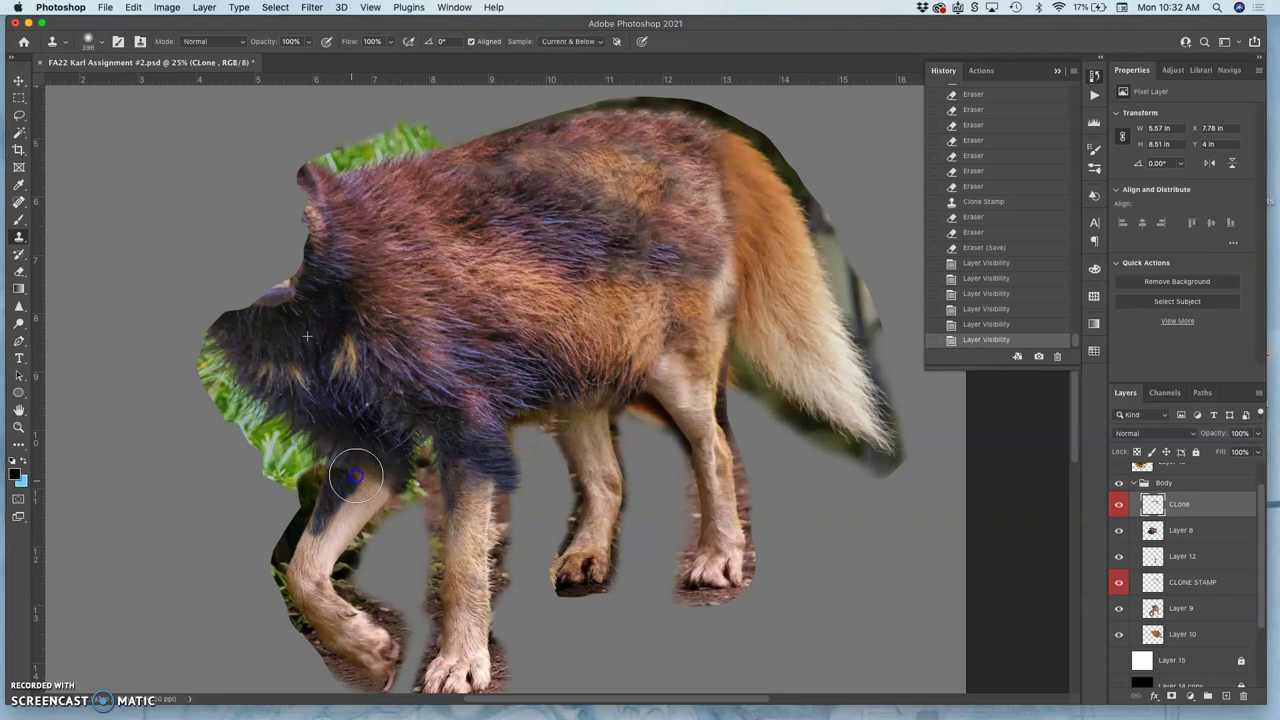
drag(370, 476, 417, 457)
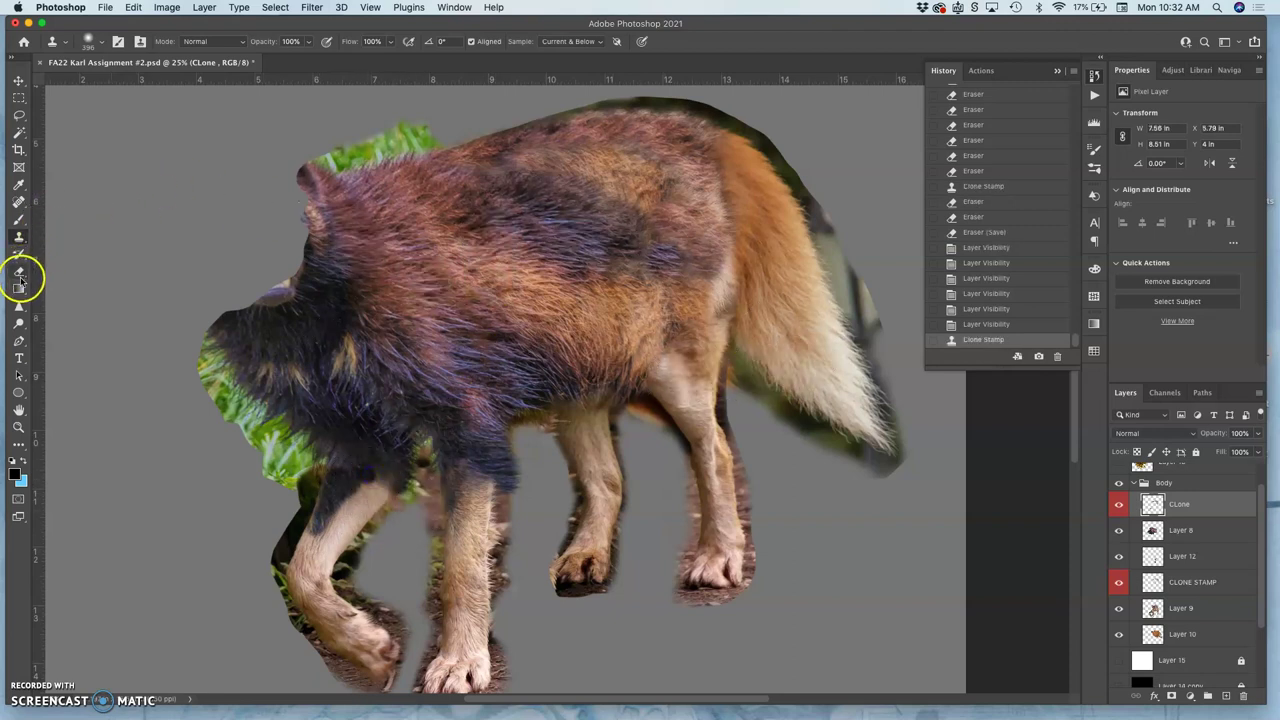
Step: Erase at 55% opacity along the front leg to soften the cloned patch's edges
click(18, 272)
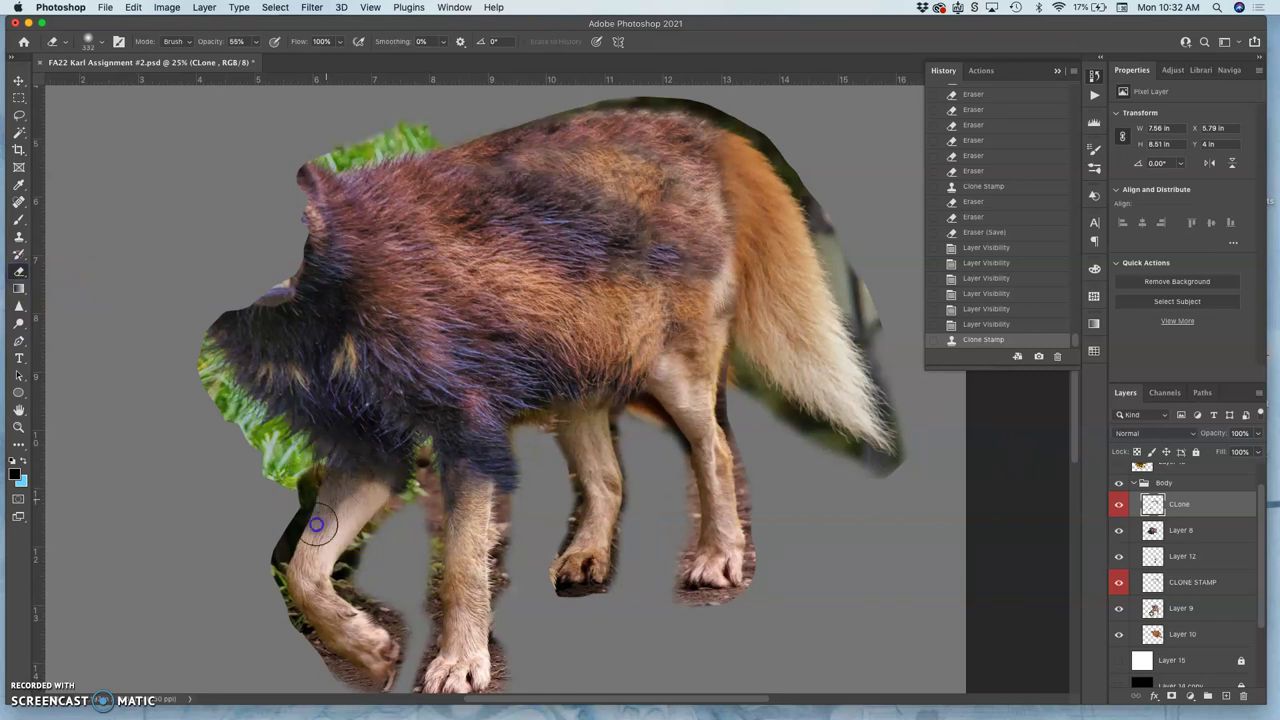
mouse_move(316, 525)
mouse_down()
mouse_move(300, 600)
mouse_move(351, 548)
mouse_move(360, 490)
mouse_up()
click(323, 527)
click(339, 508)
click(309, 549)
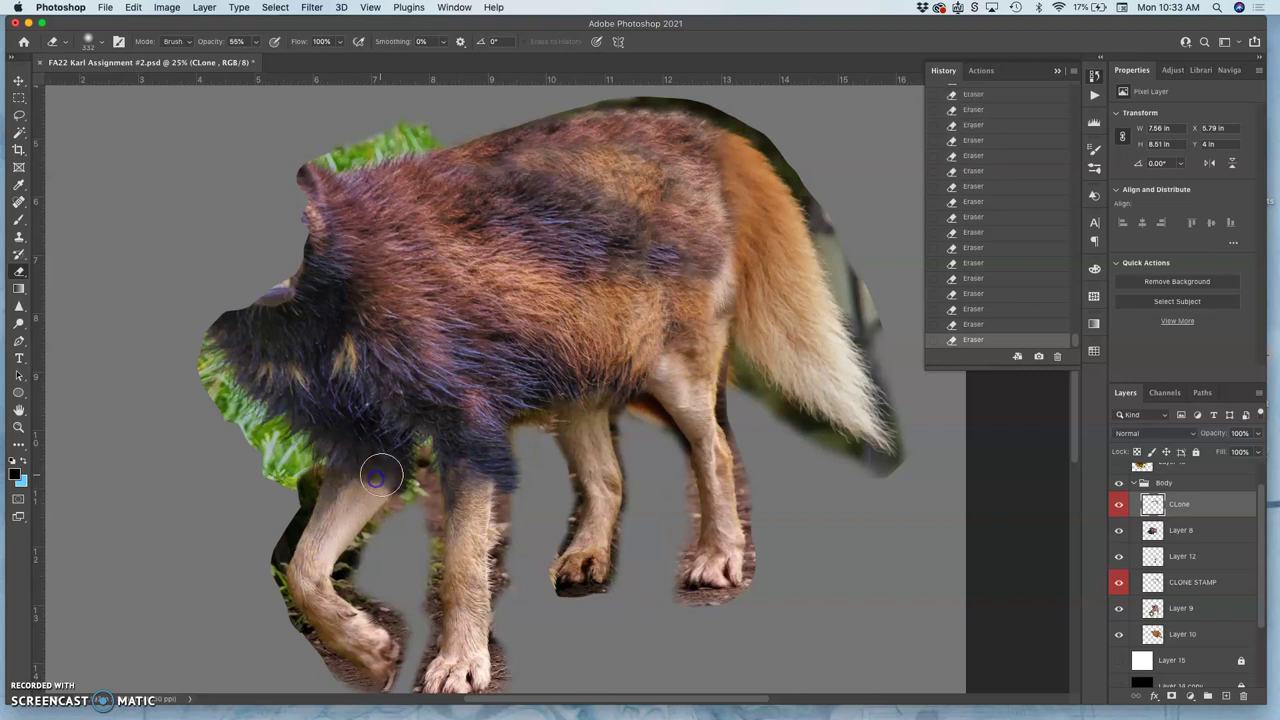
mouse_move(383, 474)
mouse_down()
mouse_move(424, 471)
mouse_move(392, 514)
mouse_up()
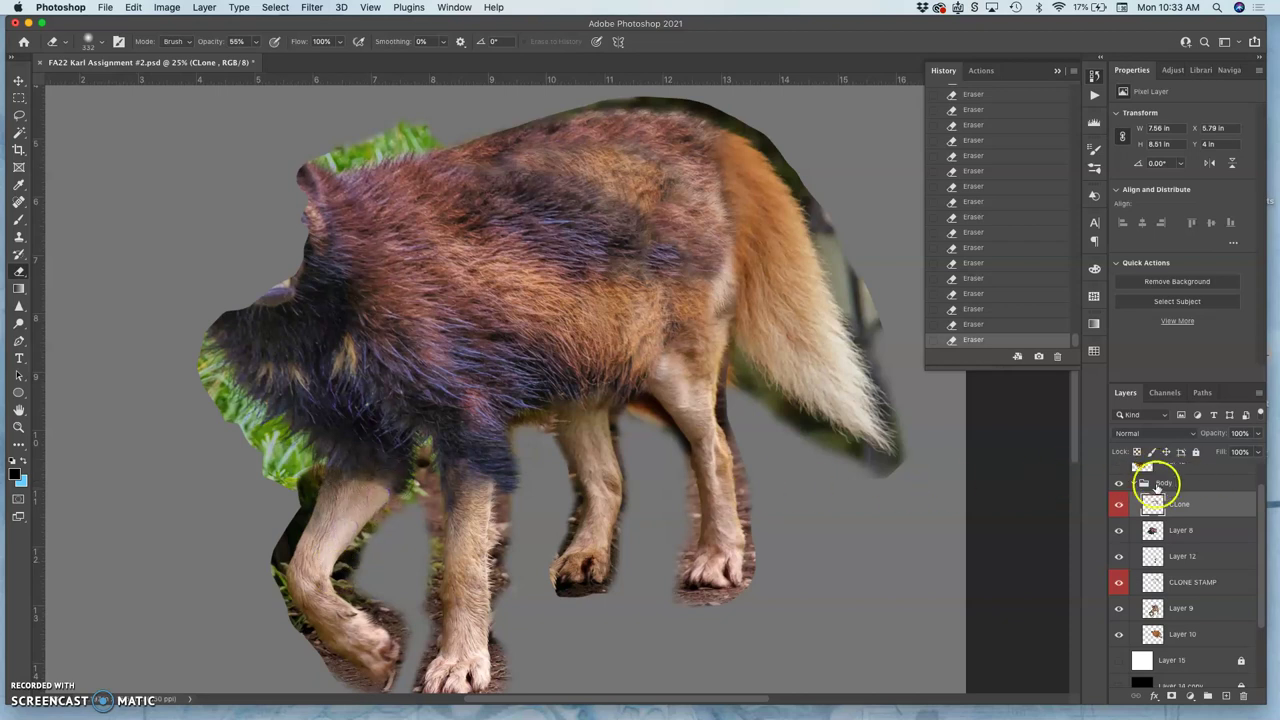
Step: Compare the CLone layer on and off and erase a bit more fur on the front leg
click(1118, 504)
click(1118, 504)
click(1118, 504)
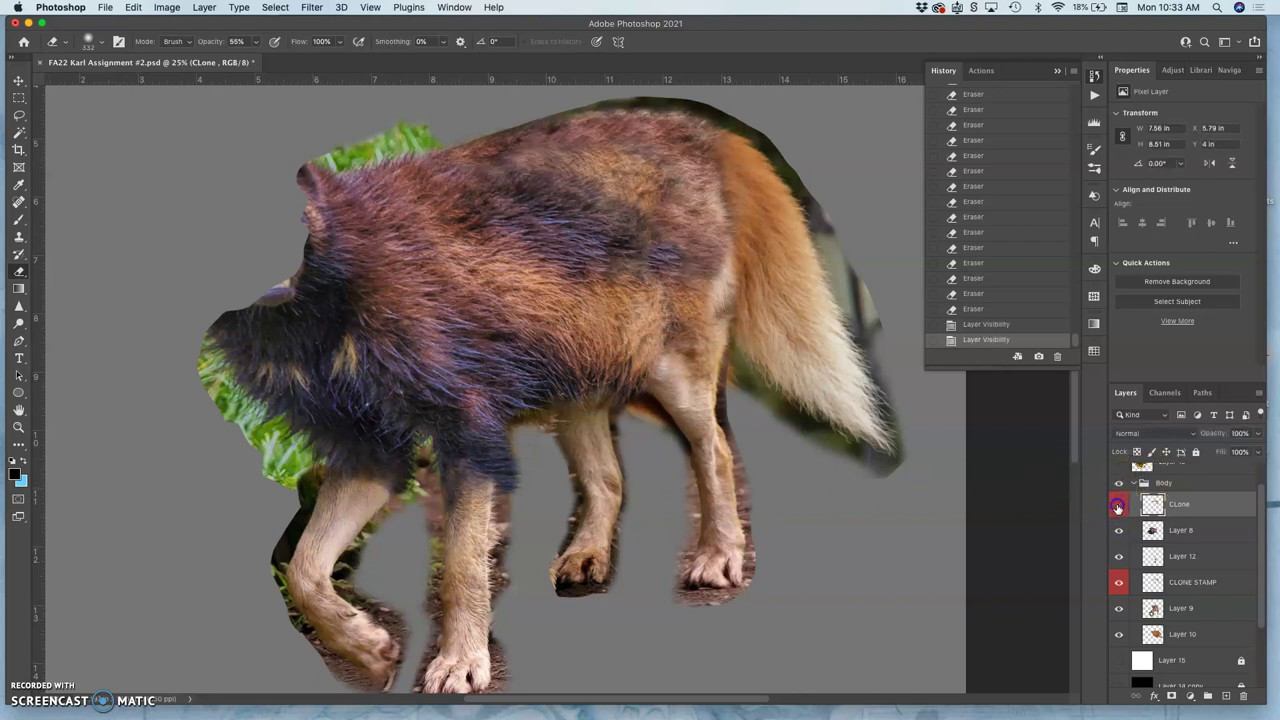
click(1118, 504)
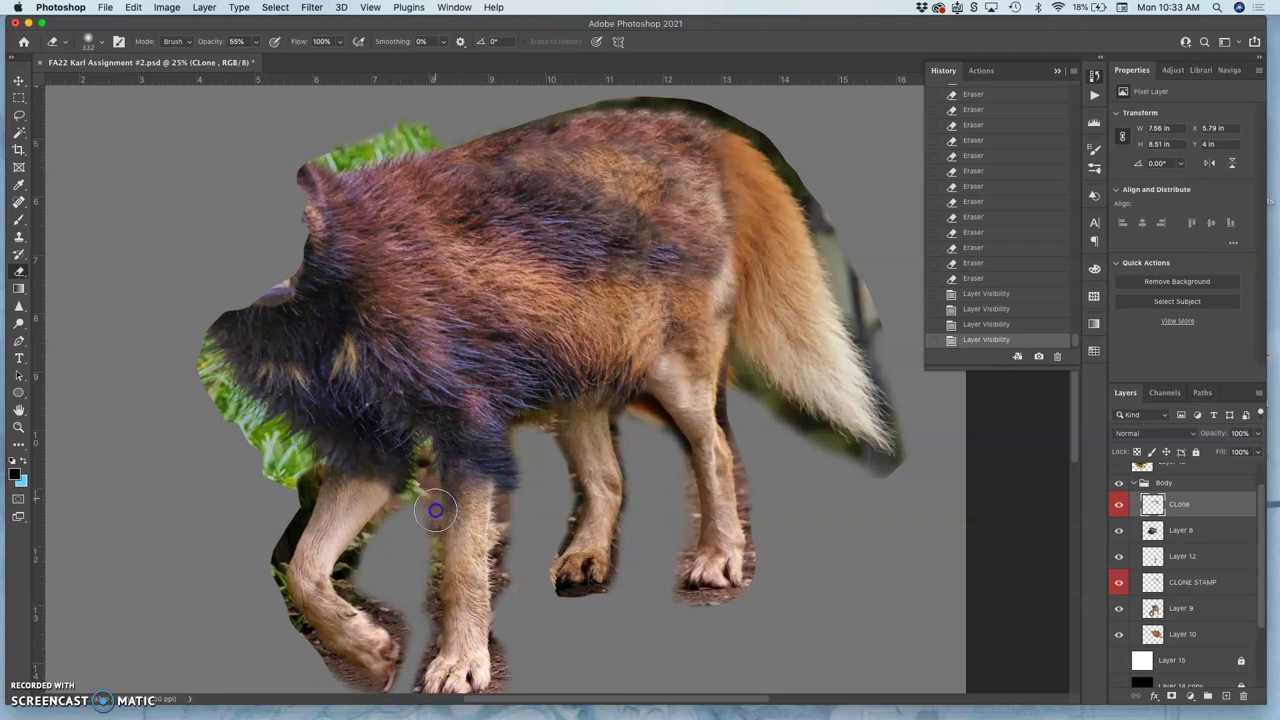
click(443, 506)
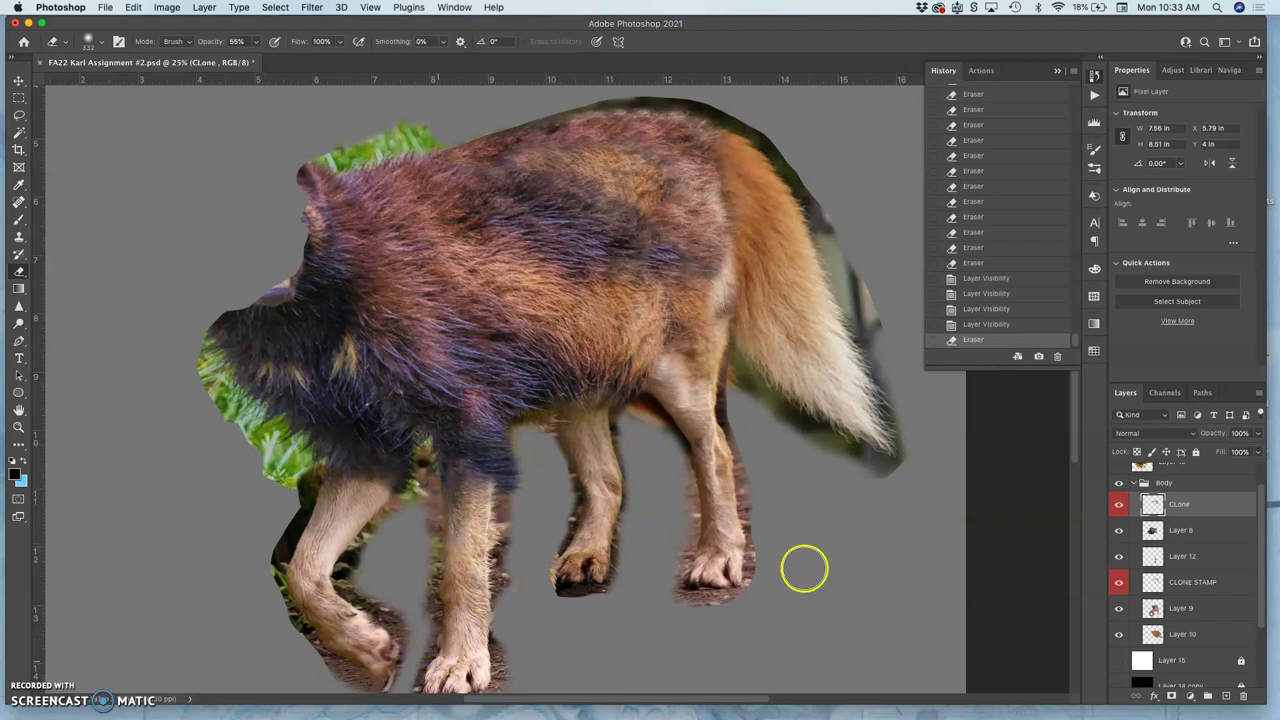
click(1118, 505)
click(1118, 505)
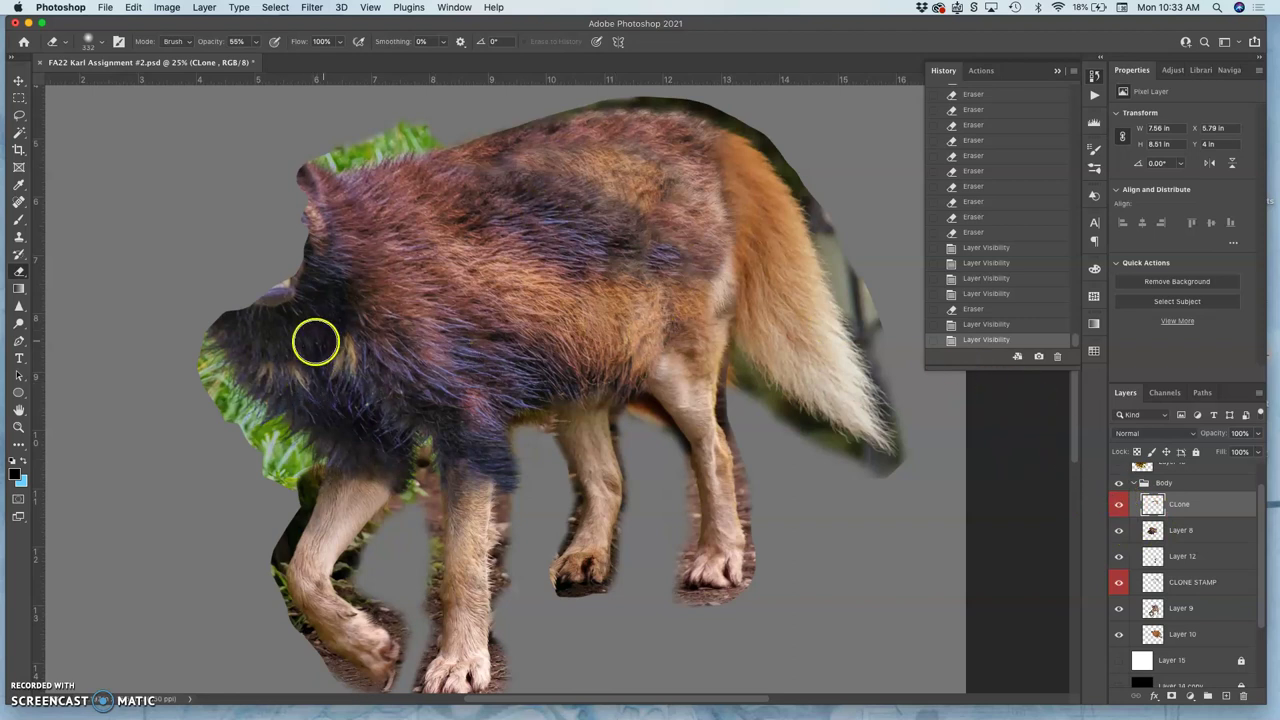
Step: Attempt to paint back an earlier history state, dismissing the resulting error twice
click(482, 192)
click(750, 245)
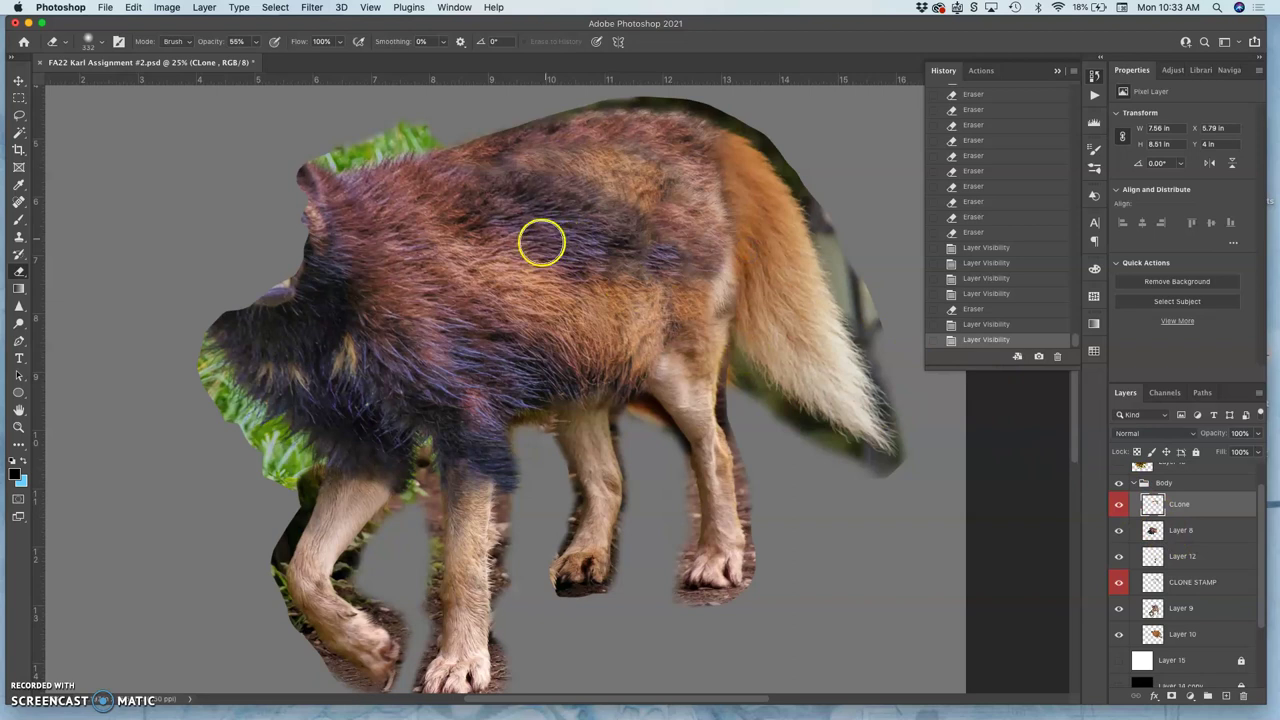
click(318, 333)
click(401, 275)
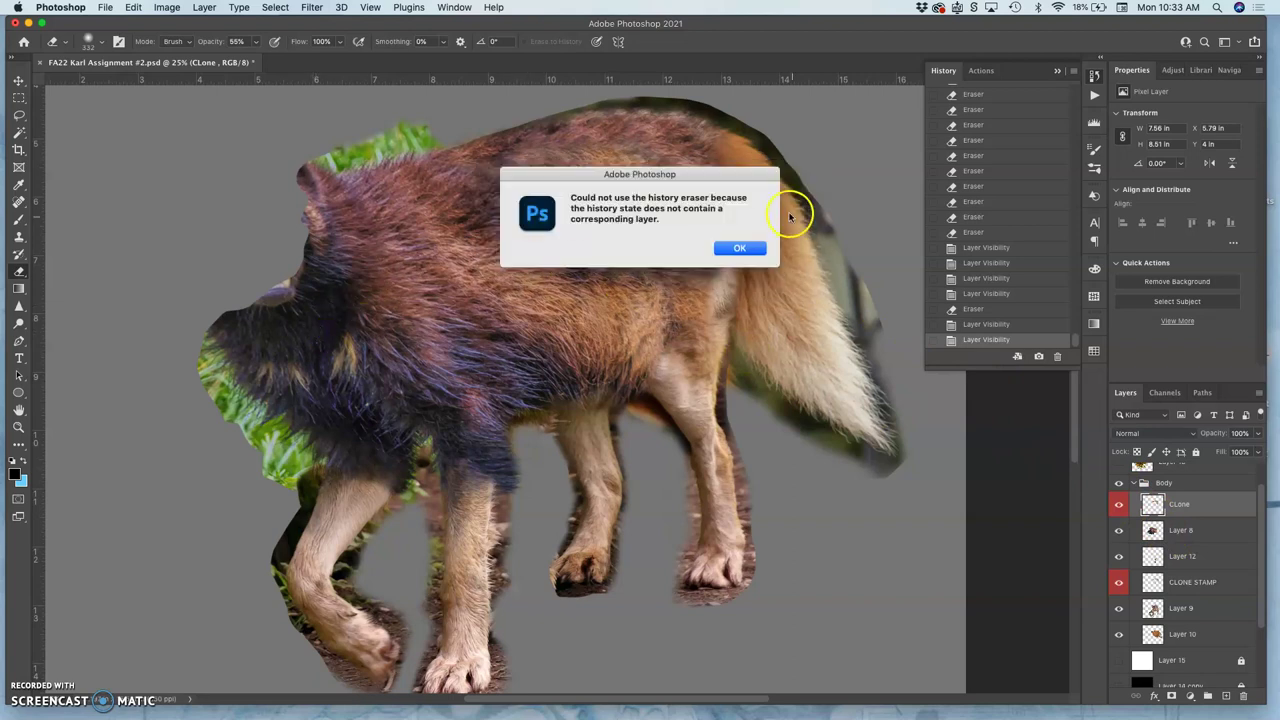
click(740, 249)
click(18, 236)
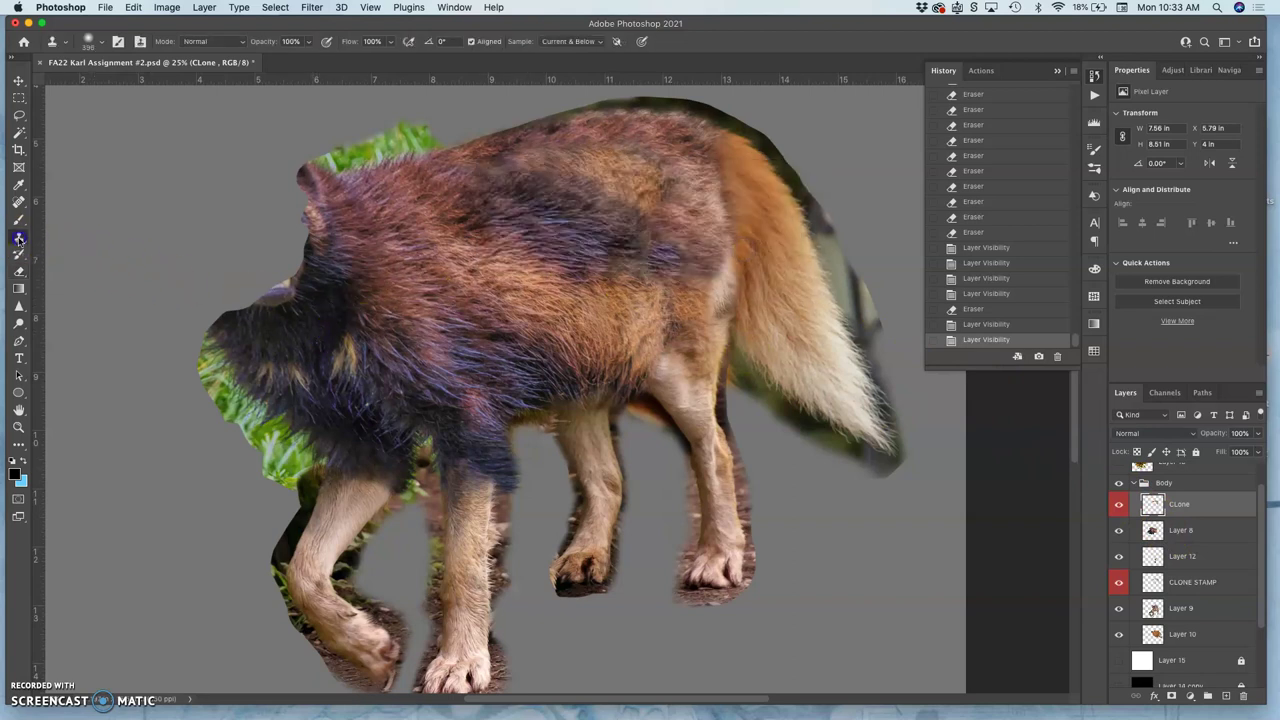
Step: Clone dark fur over the wolf's neck and upper back
drag(342, 343, 300, 355)
mouse_move(437, 179)
mouse_down()
mouse_move(449, 163)
mouse_move(433, 161)
mouse_move(457, 143)
mouse_move(486, 163)
mouse_up()
click(405, 457)
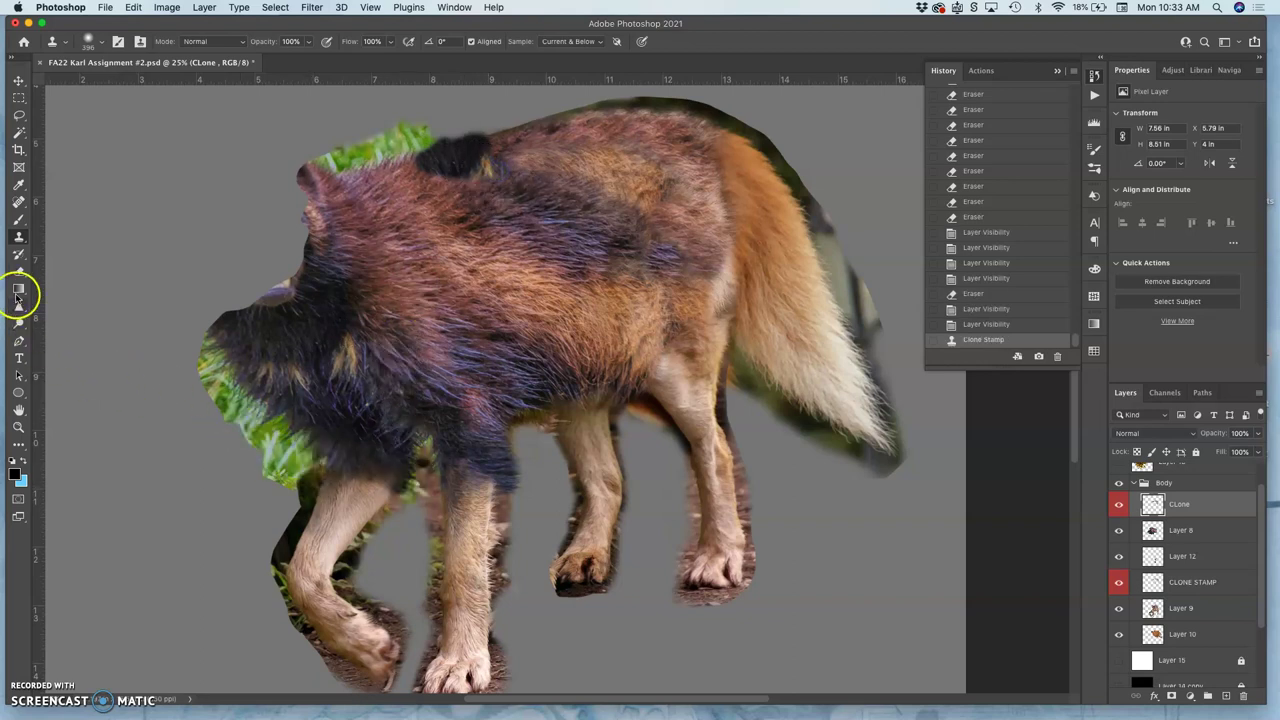
Step: Erase the excess cloned fur along the top edge of the back
click(18, 270)
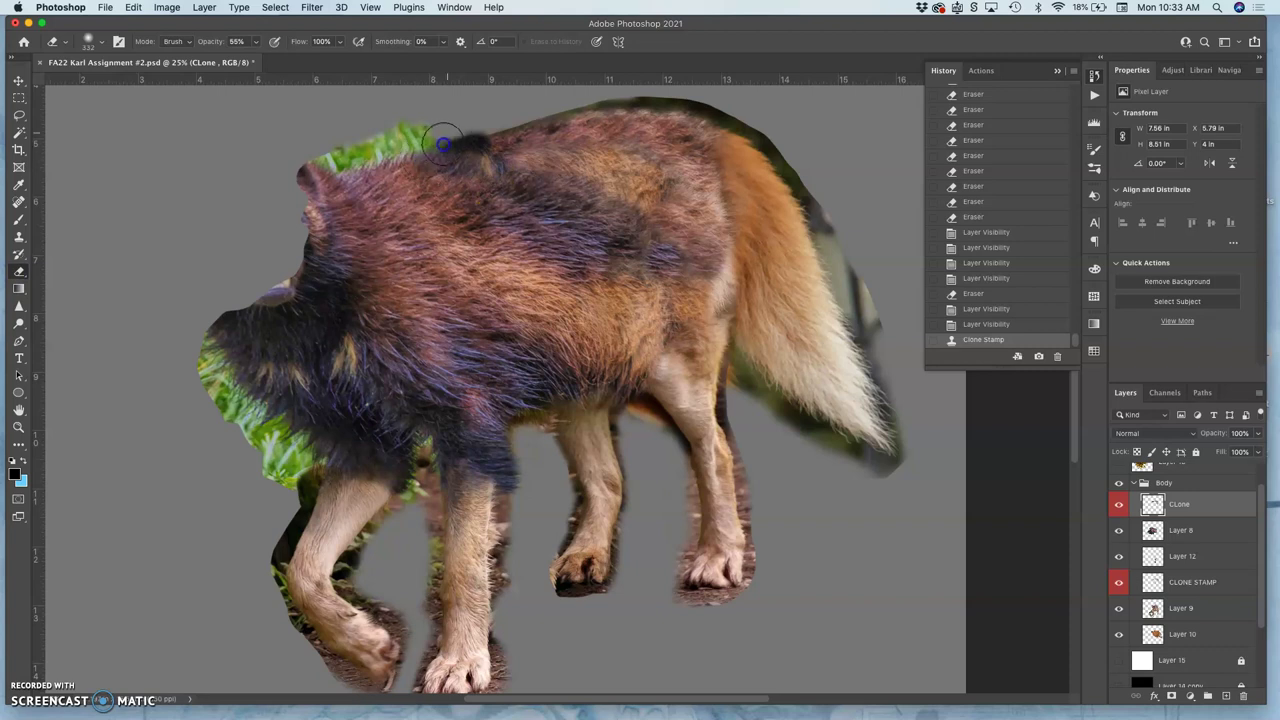
click(477, 145)
click(490, 141)
click(505, 136)
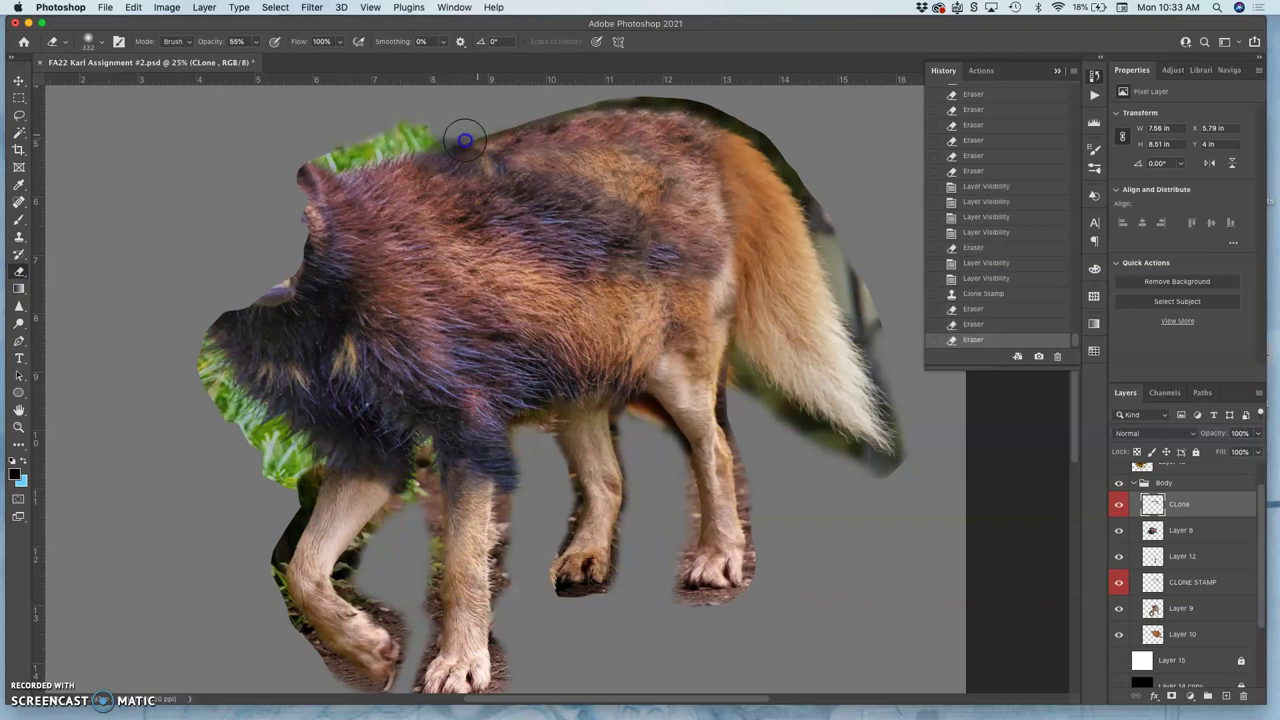
click(466, 140)
click(455, 137)
click(447, 136)
click(441, 138)
click(437, 140)
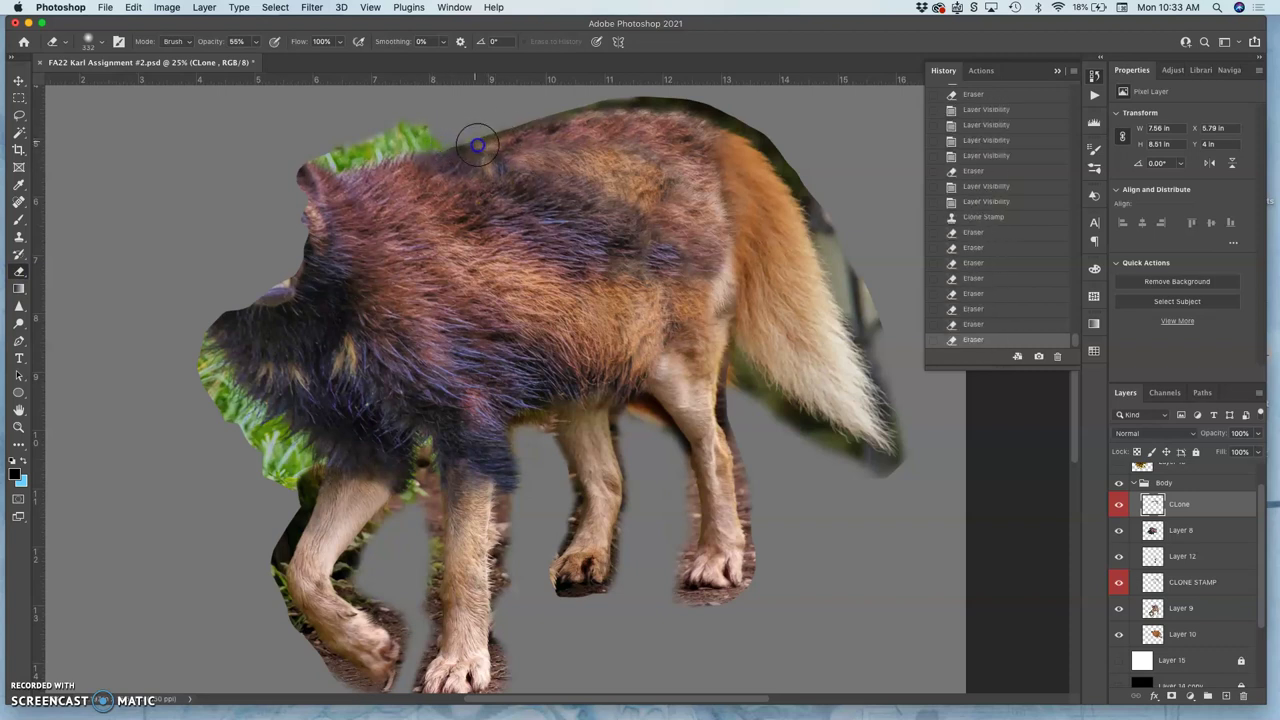
Step: Soften the cloned patch around the upper back, undoing two strokes and erasing once more
drag(477, 147, 493, 168)
click(488, 165)
click(494, 160)
click(498, 157)
click(504, 158)
click(510, 160)
key(super+z)
key(super+z)
key(super+z)
key(super+z)
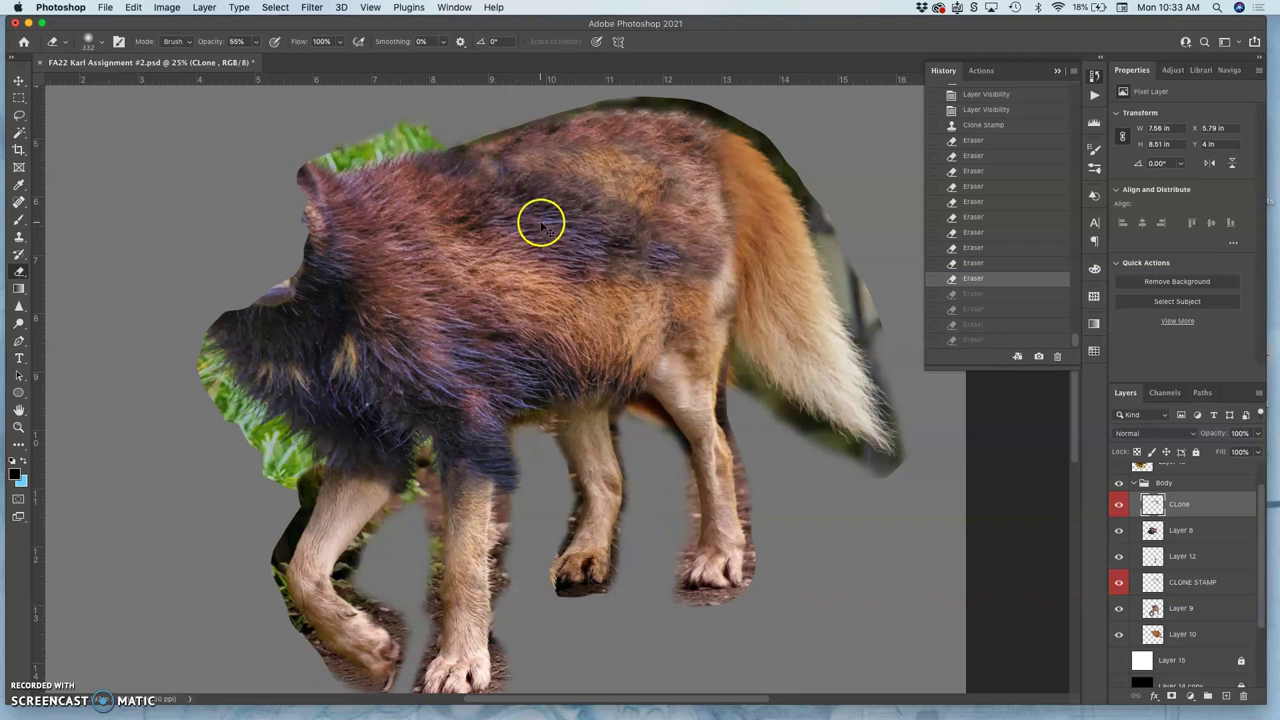
key(super+z)
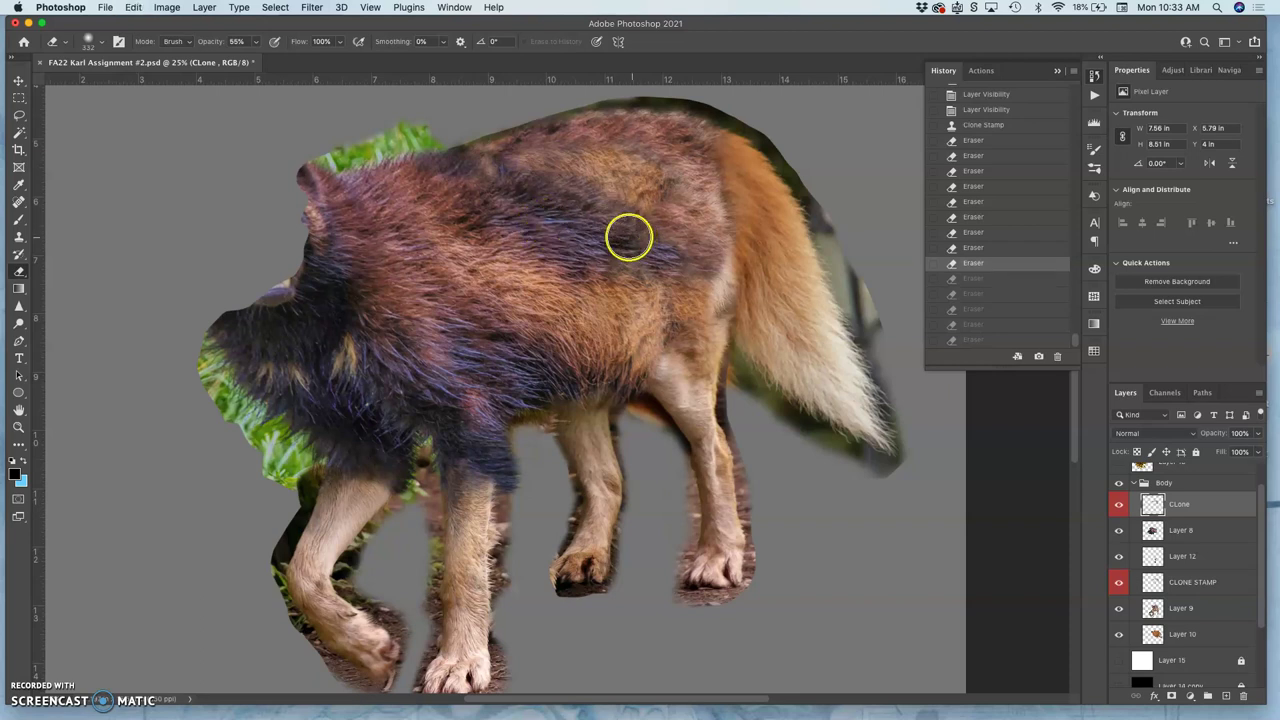
click(487, 175)
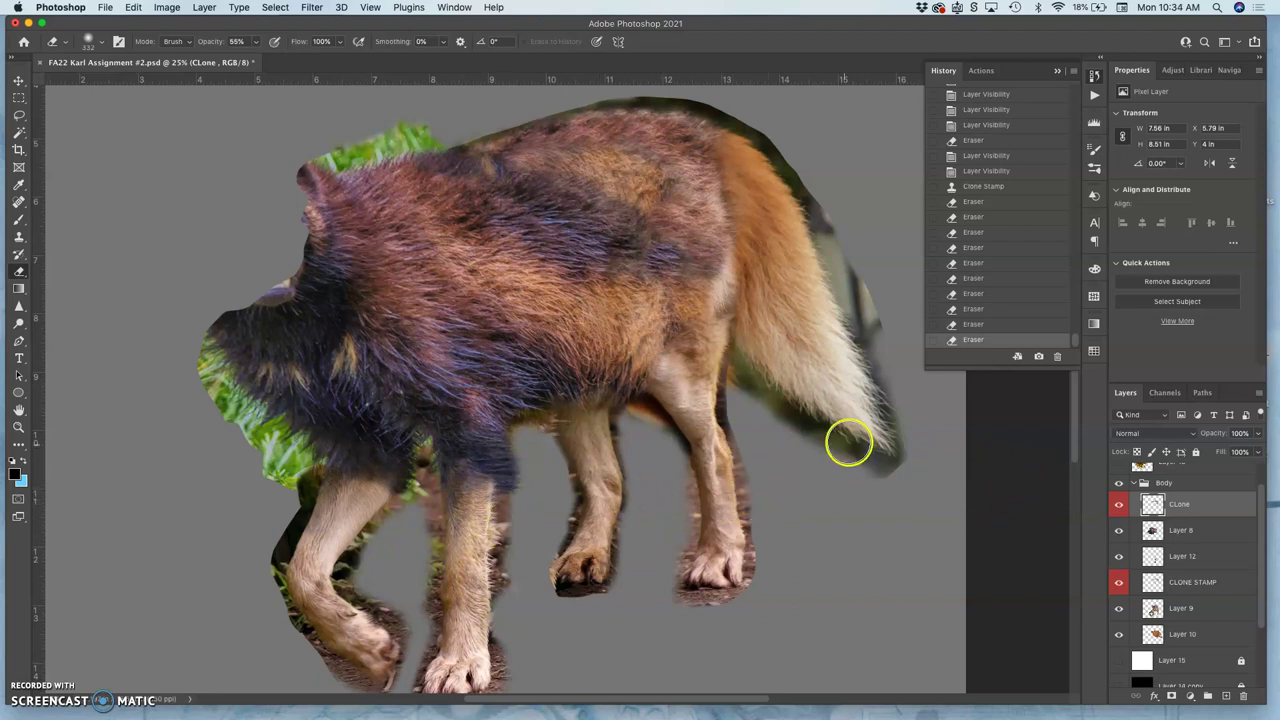
key(super+minus)
key(super+minus)
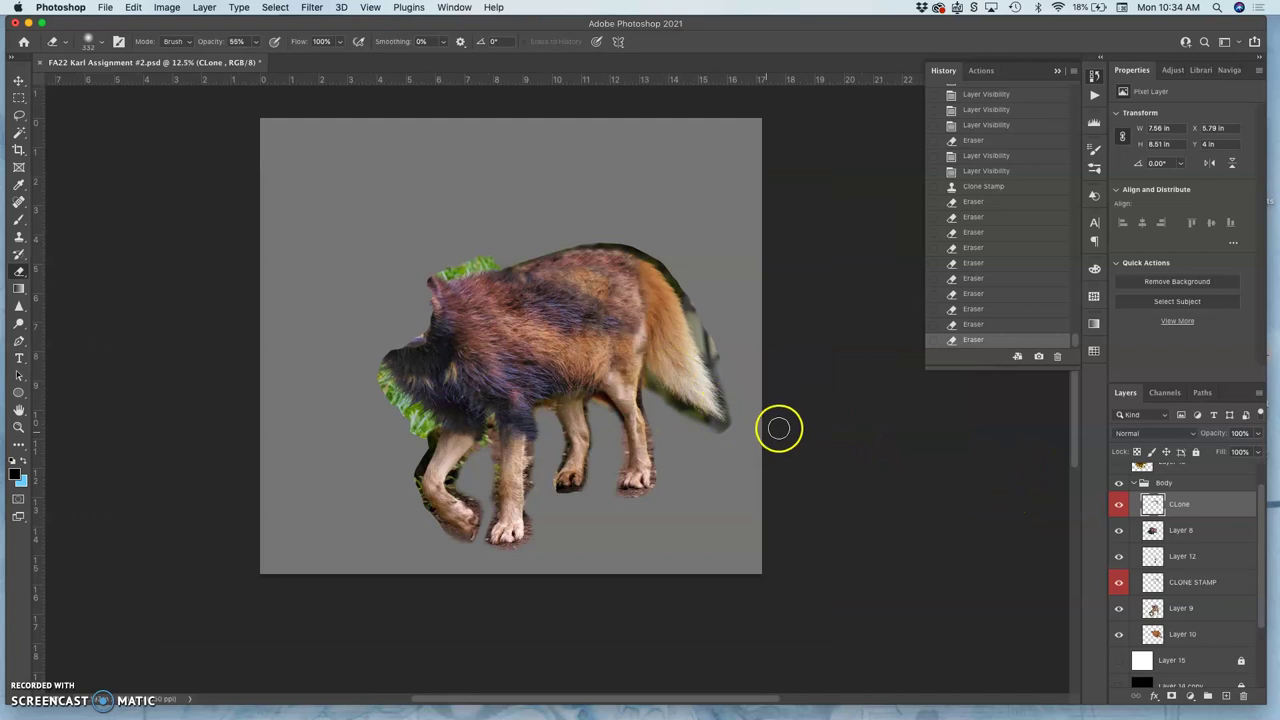
key(super+s)
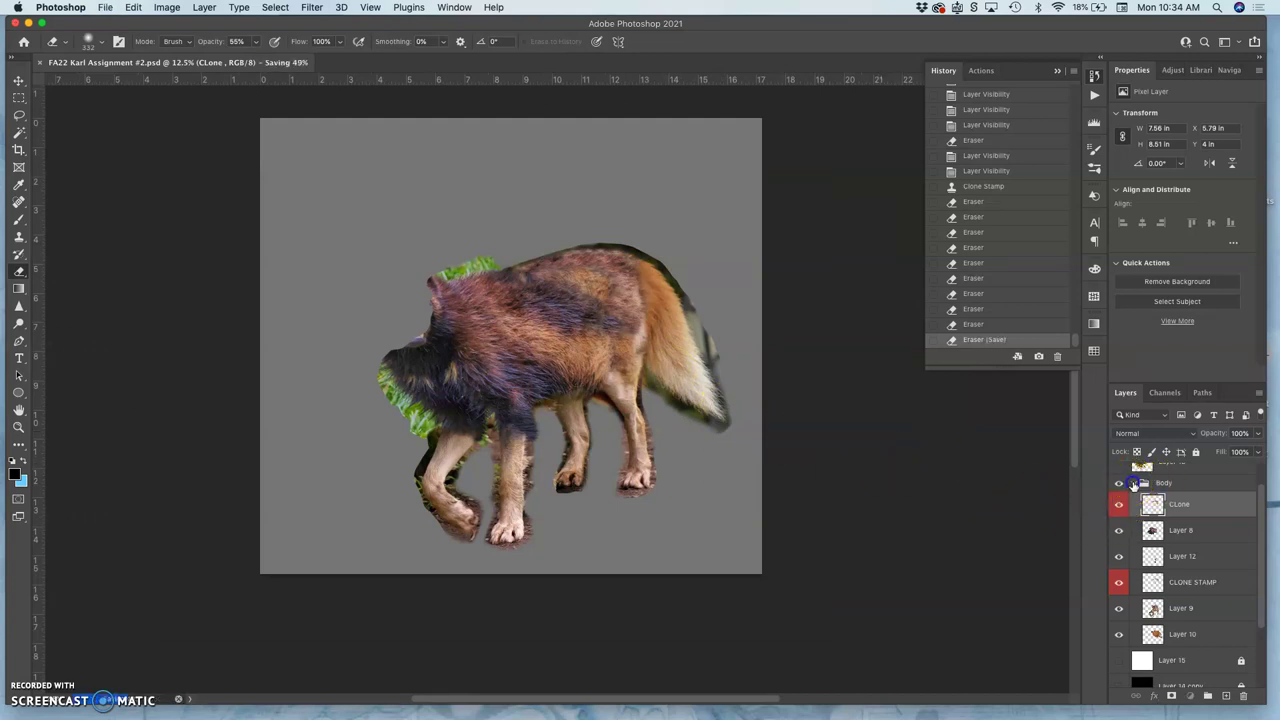
click(1134, 484)
click(1119, 492)
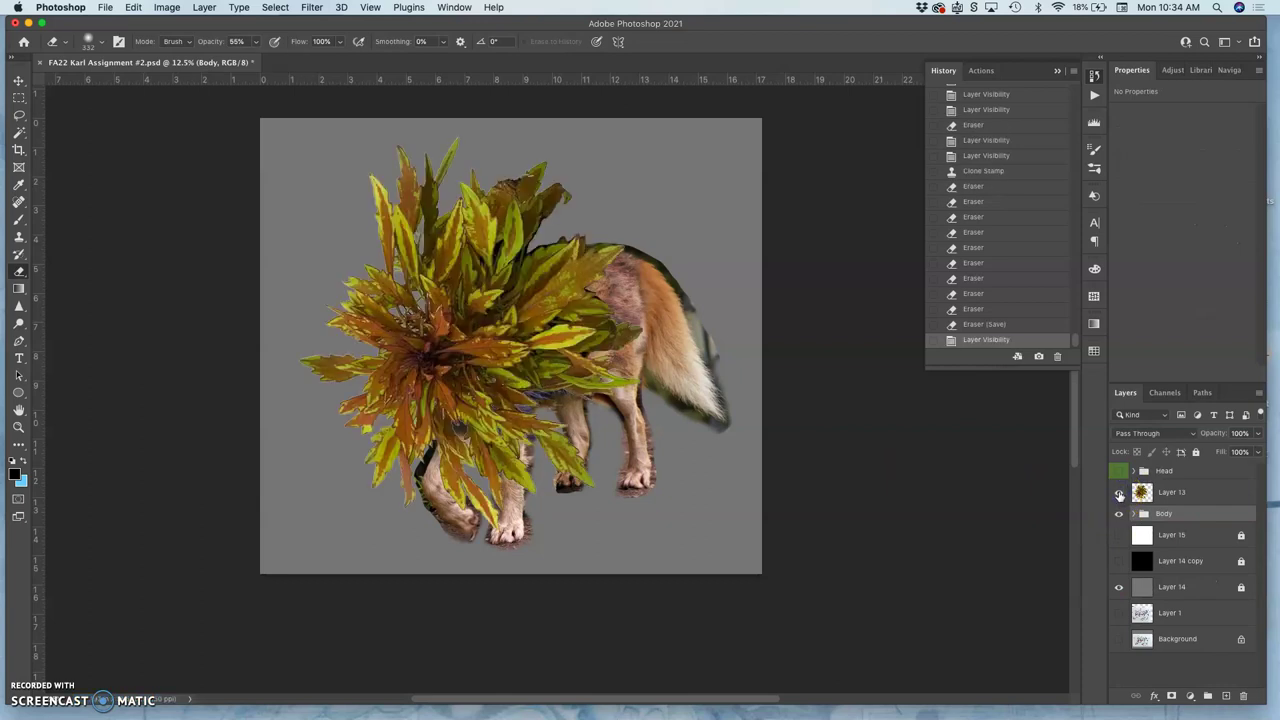
click(1119, 493)
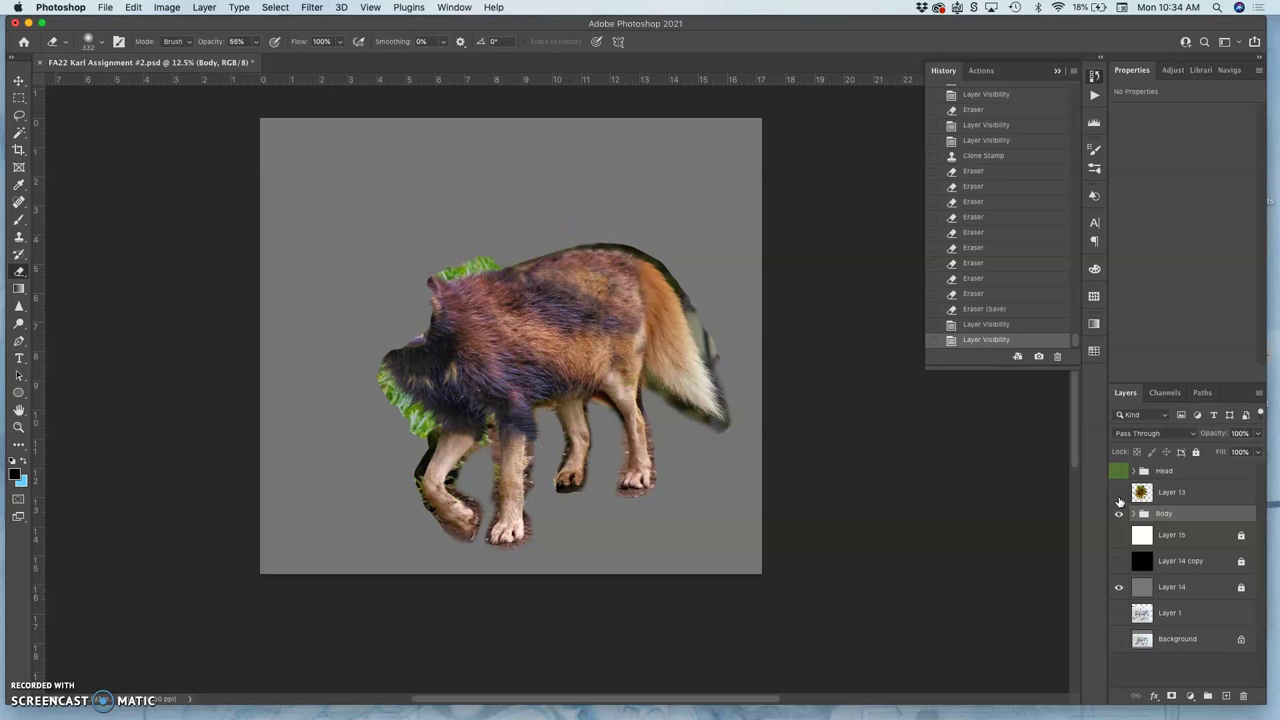
click(1119, 493)
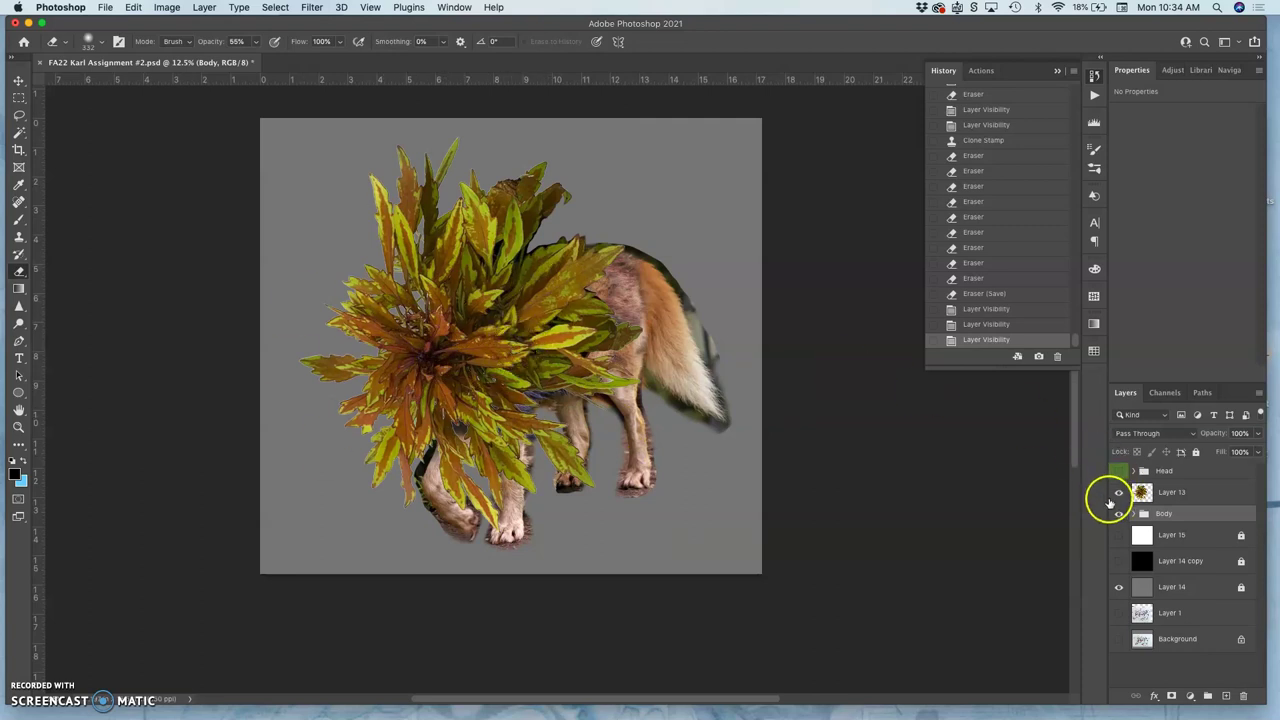
click(1119, 494)
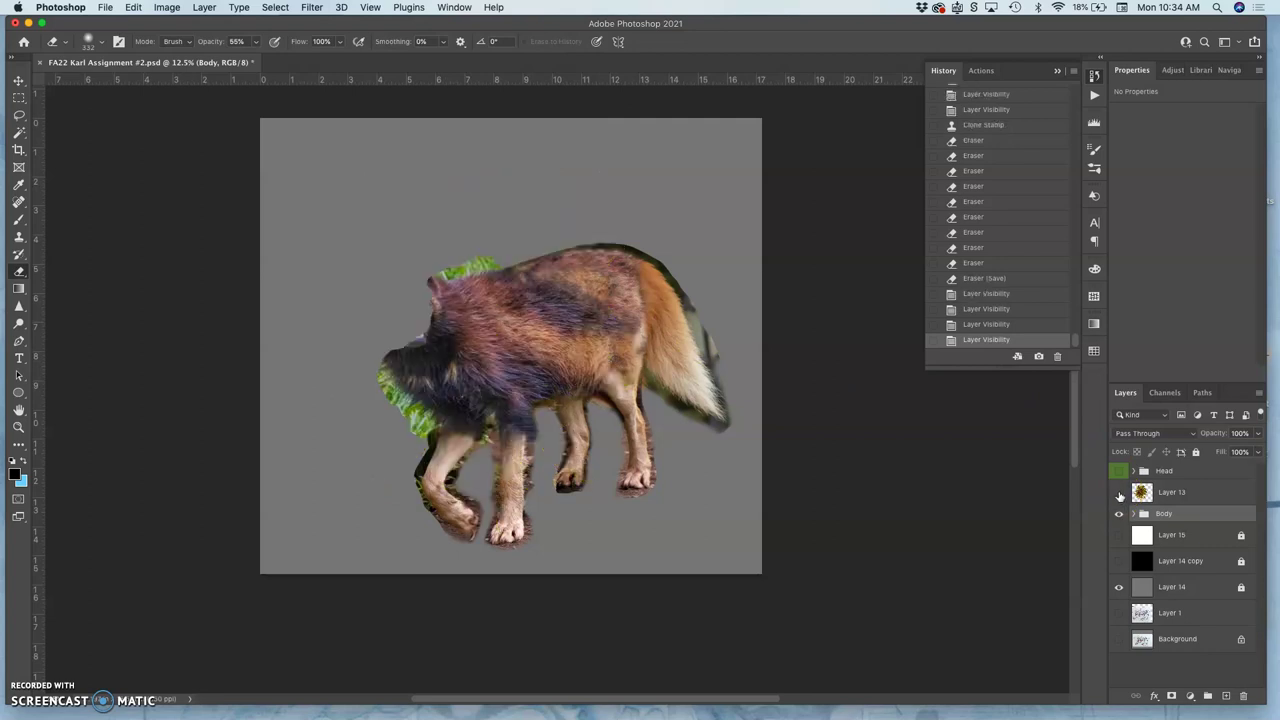
click(1119, 494)
Step: Duplicate the leafy mane Layer 13 and hide the original
click(1163, 495)
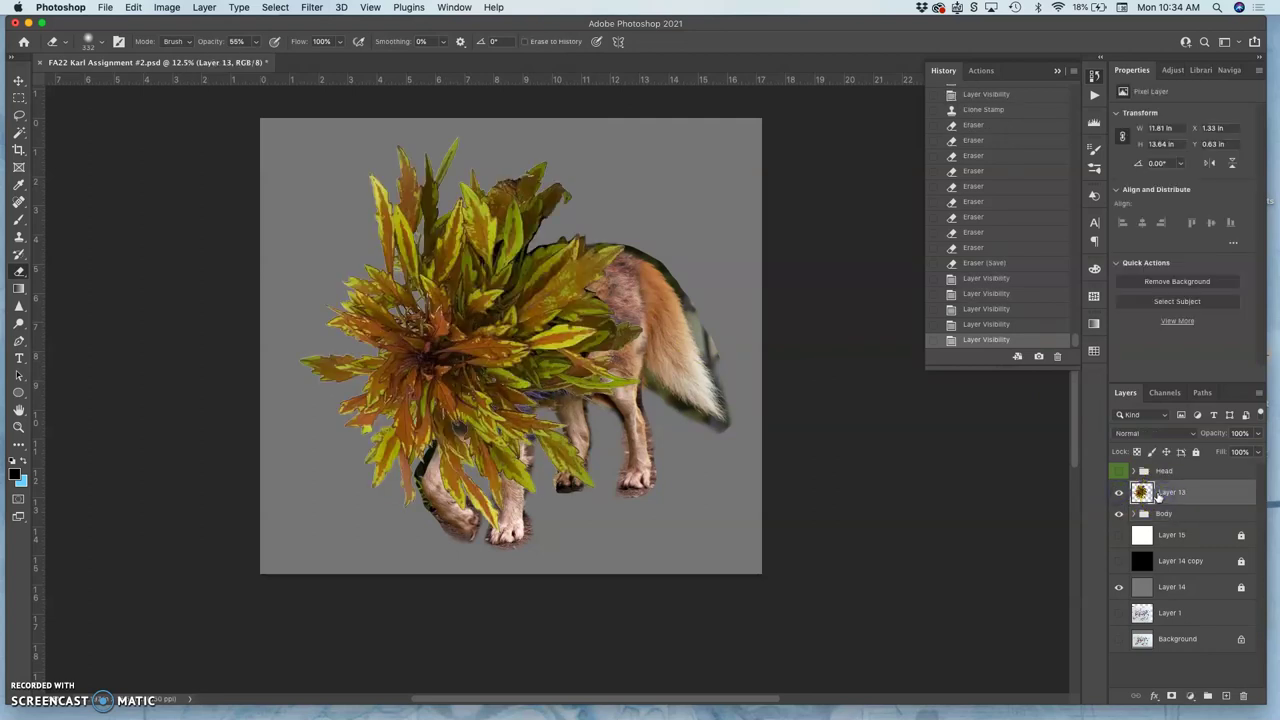
key(super+j)
click(1119, 518)
Step: Scale the mane copy down and warp it to curve around the neck and shoulders
key(super+t)
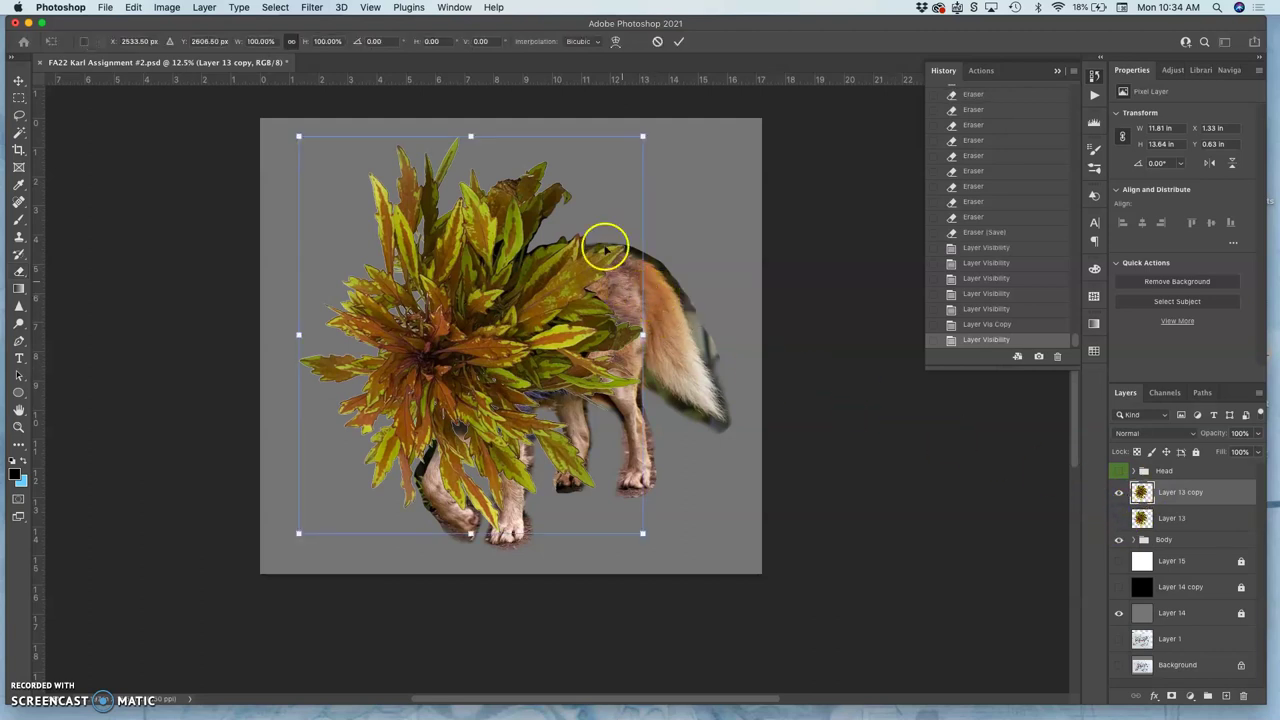
drag(644, 135, 588, 198)
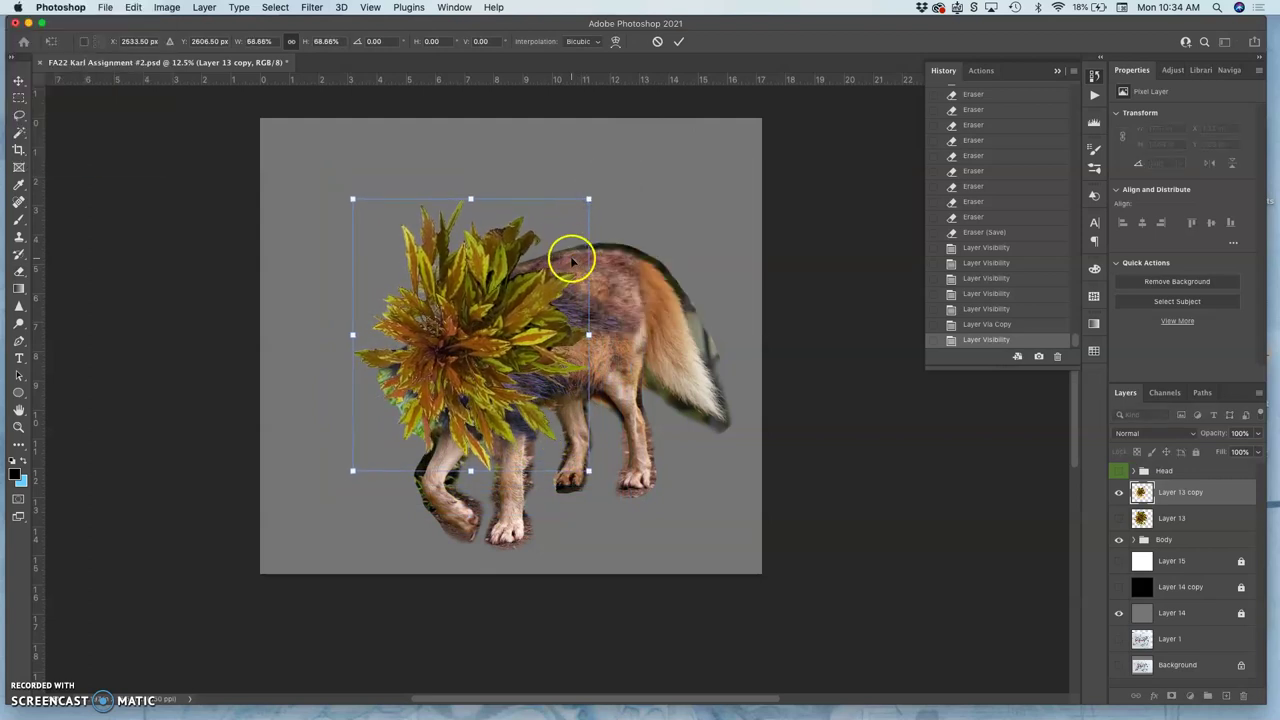
right_click(489, 316)
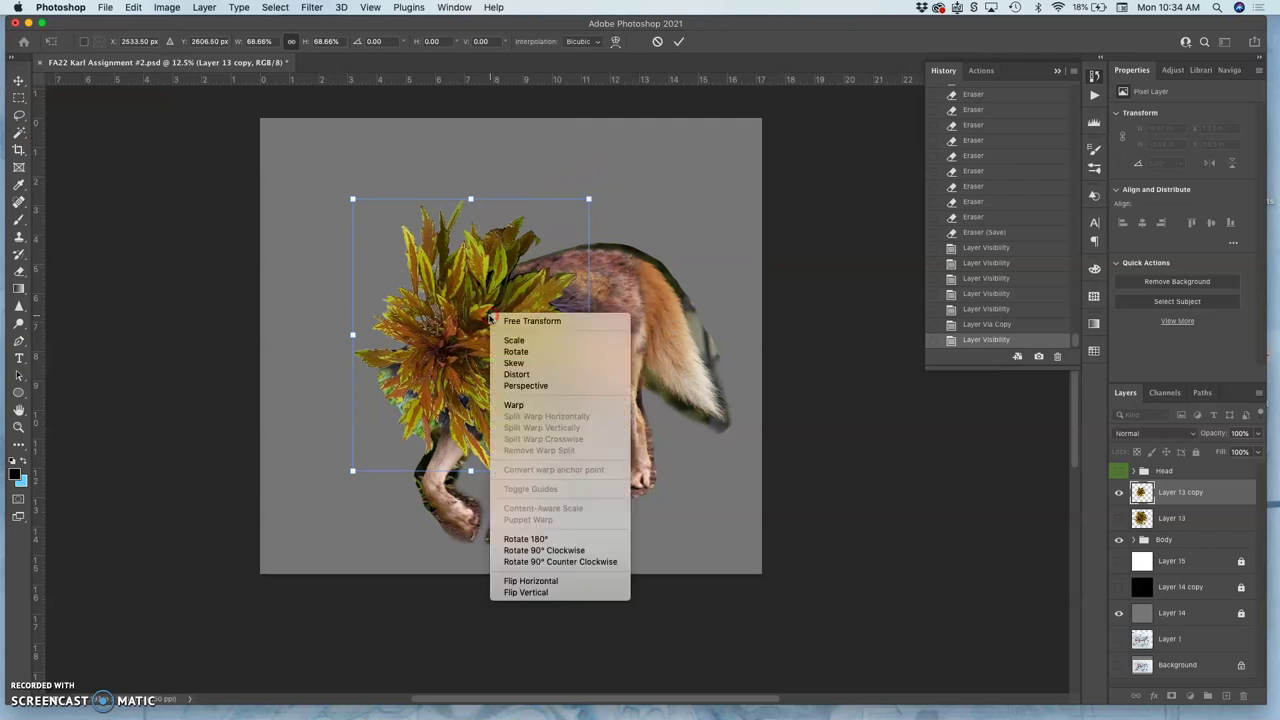
click(521, 408)
mouse_move(462, 212)
mouse_down()
mouse_move(458, 200)
mouse_move(463, 217)
mouse_up()
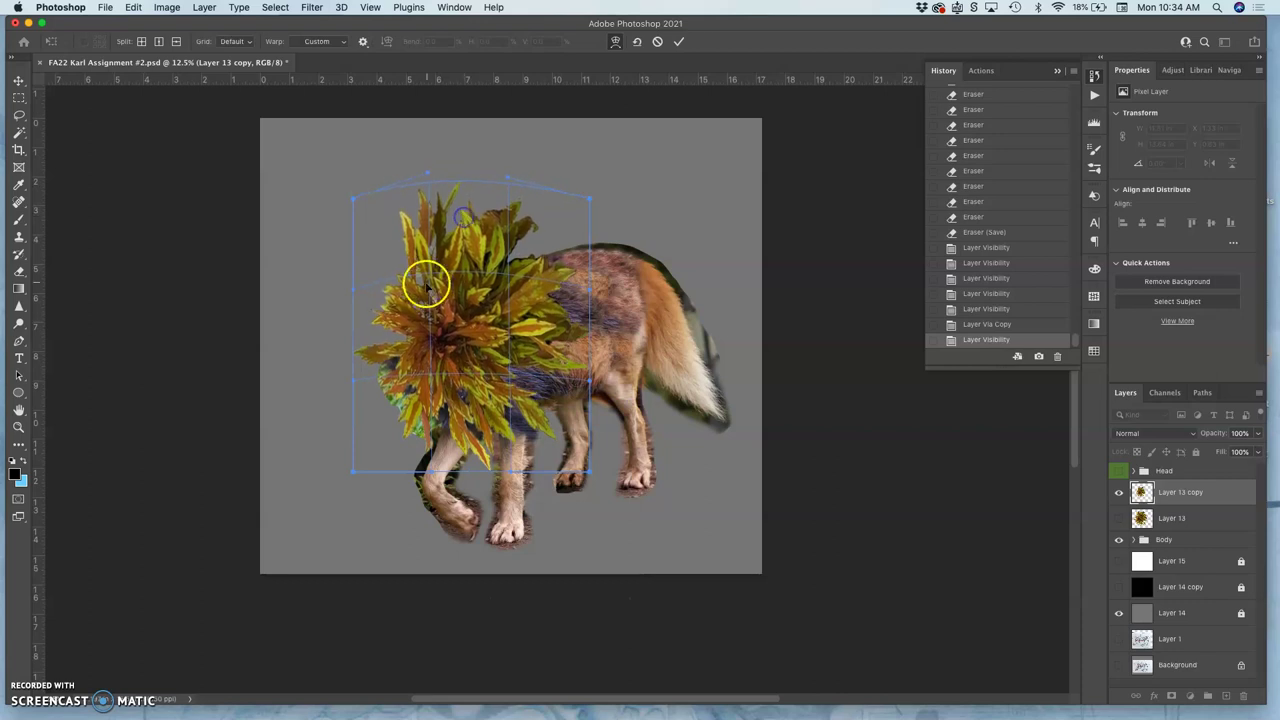
drag(425, 298, 429, 307)
drag(515, 352, 512, 370)
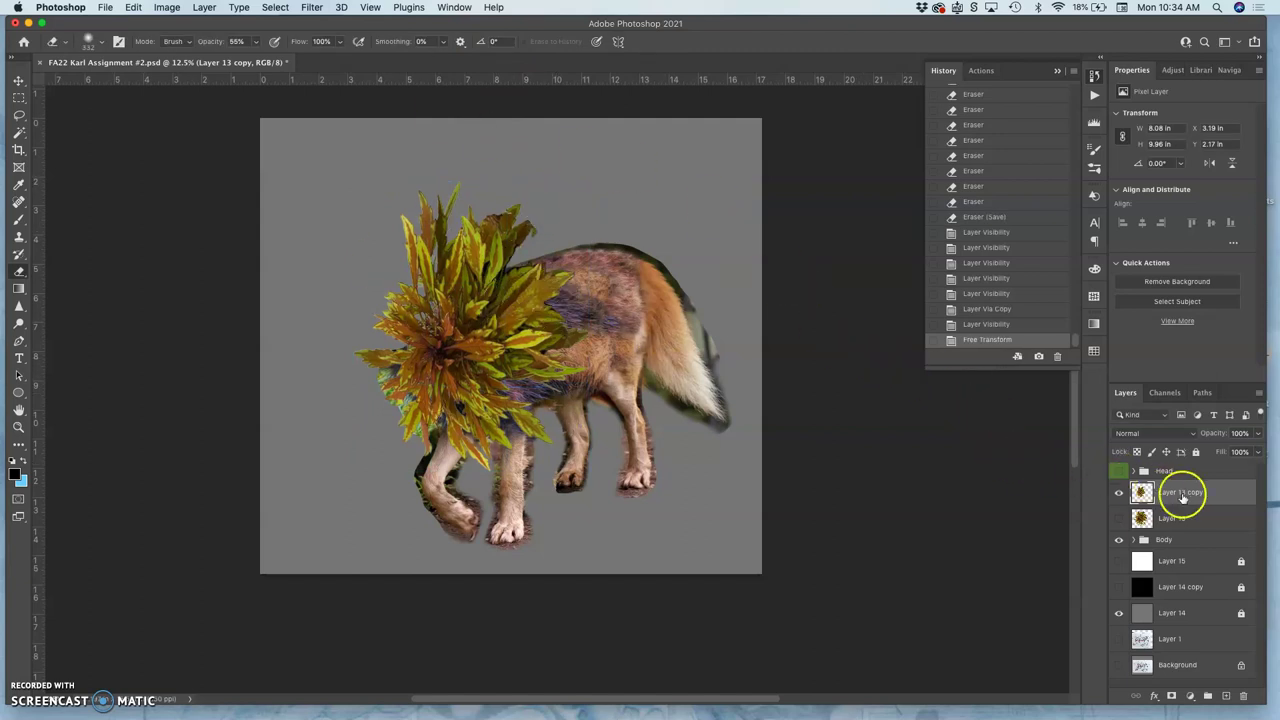
Step: Briefly show then hide the Head group, and zoom to 25% on the mane and shoulders
click(1120, 471)
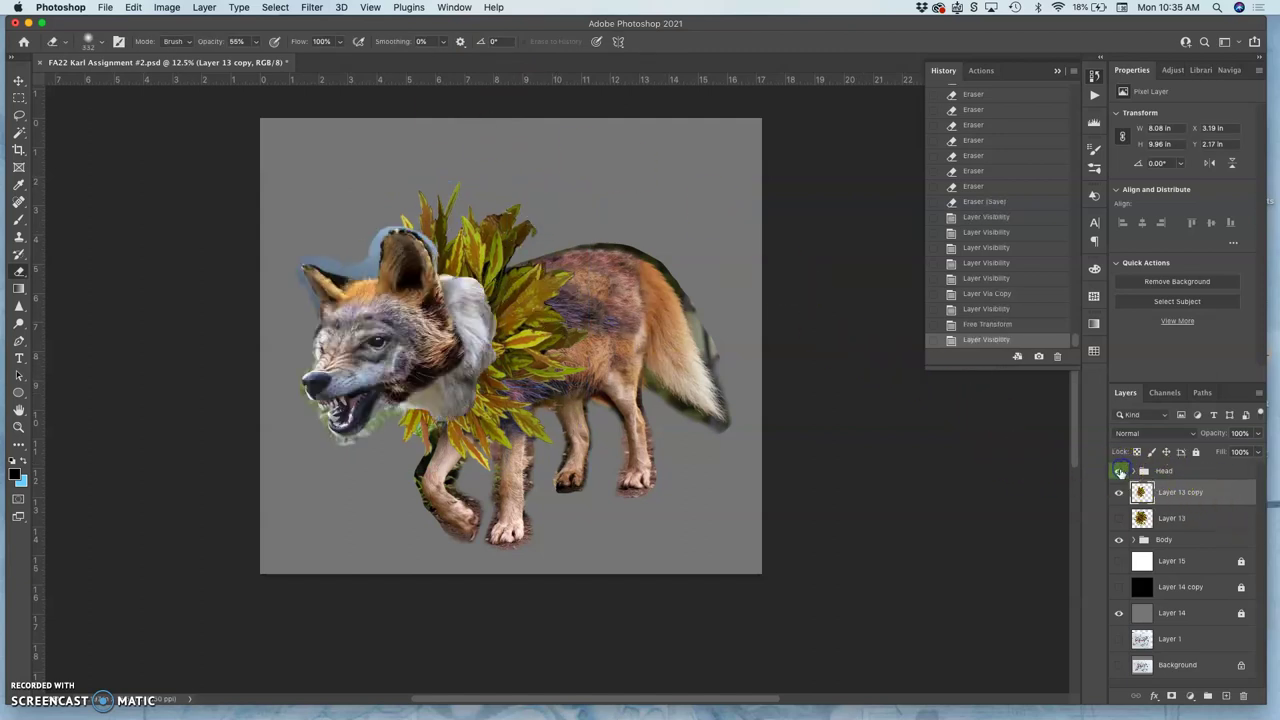
click(1129, 472)
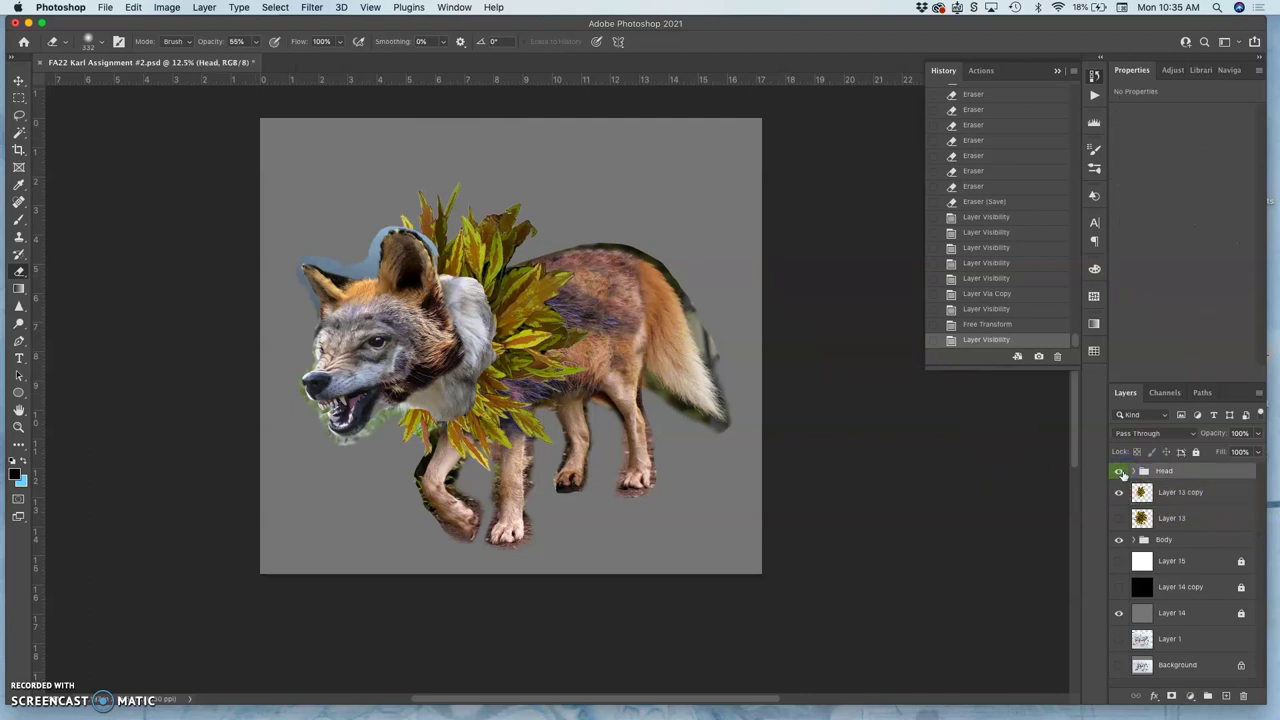
click(1120, 471)
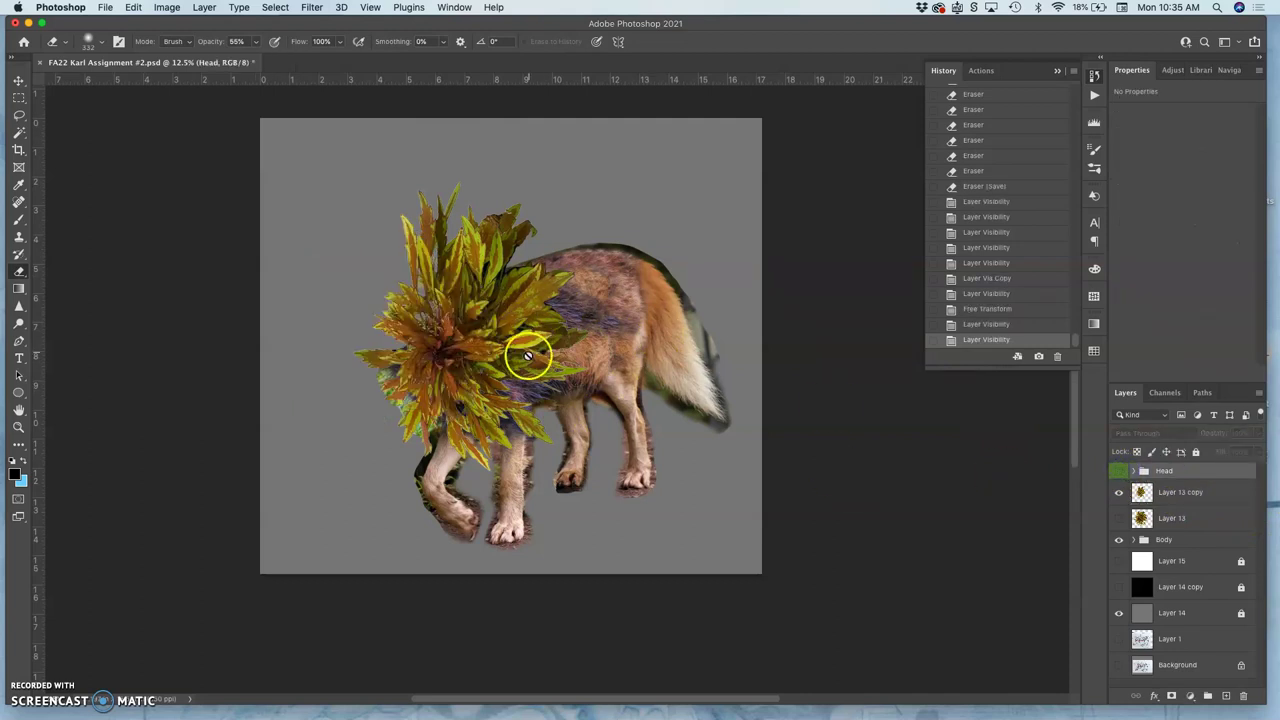
scroll(523, 389, up, 2)
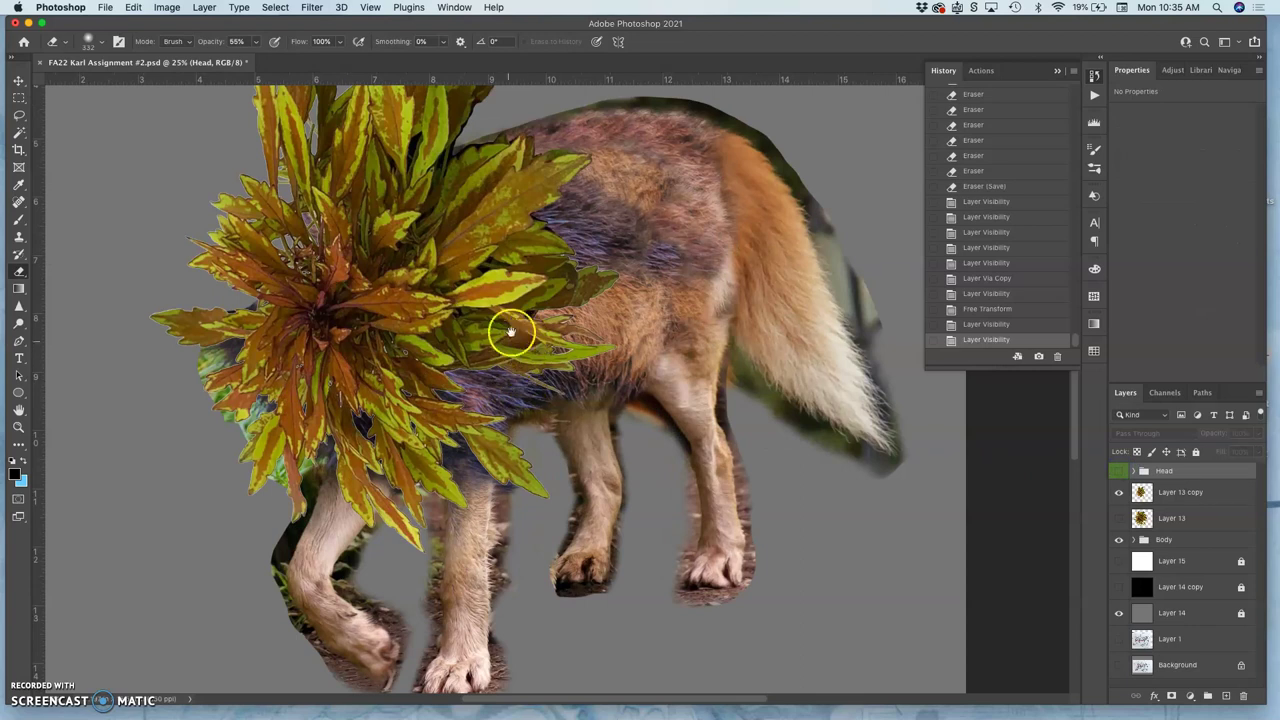
drag(514, 323, 494, 435)
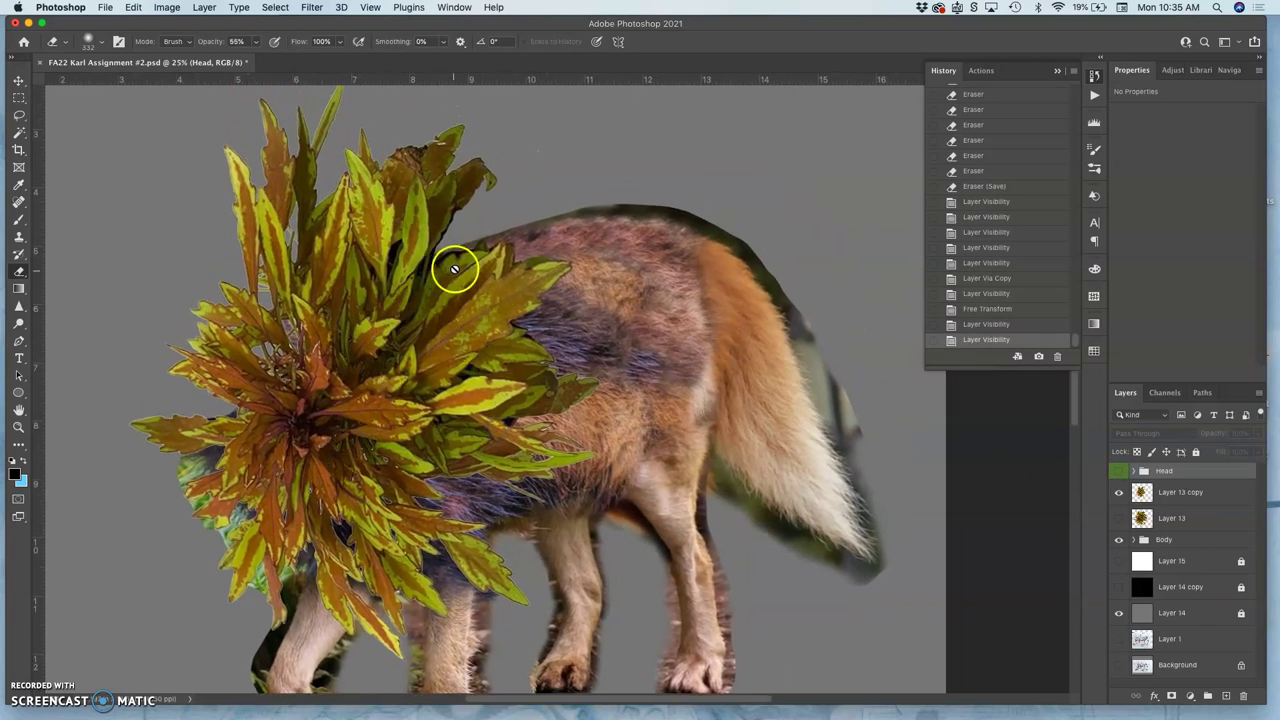
scroll(475, 265, up, 2)
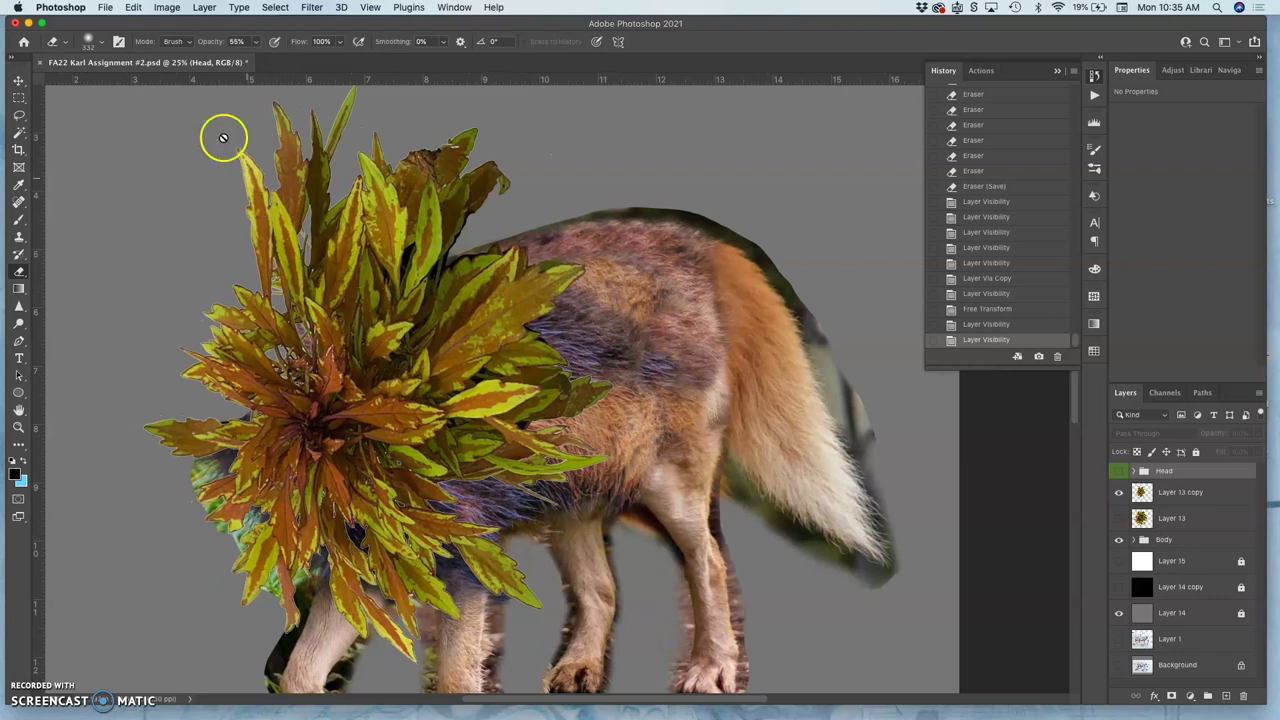
Step: Select Layer 13 copy as the target for colour correction
click(167, 7)
mouse_move(172, 23)
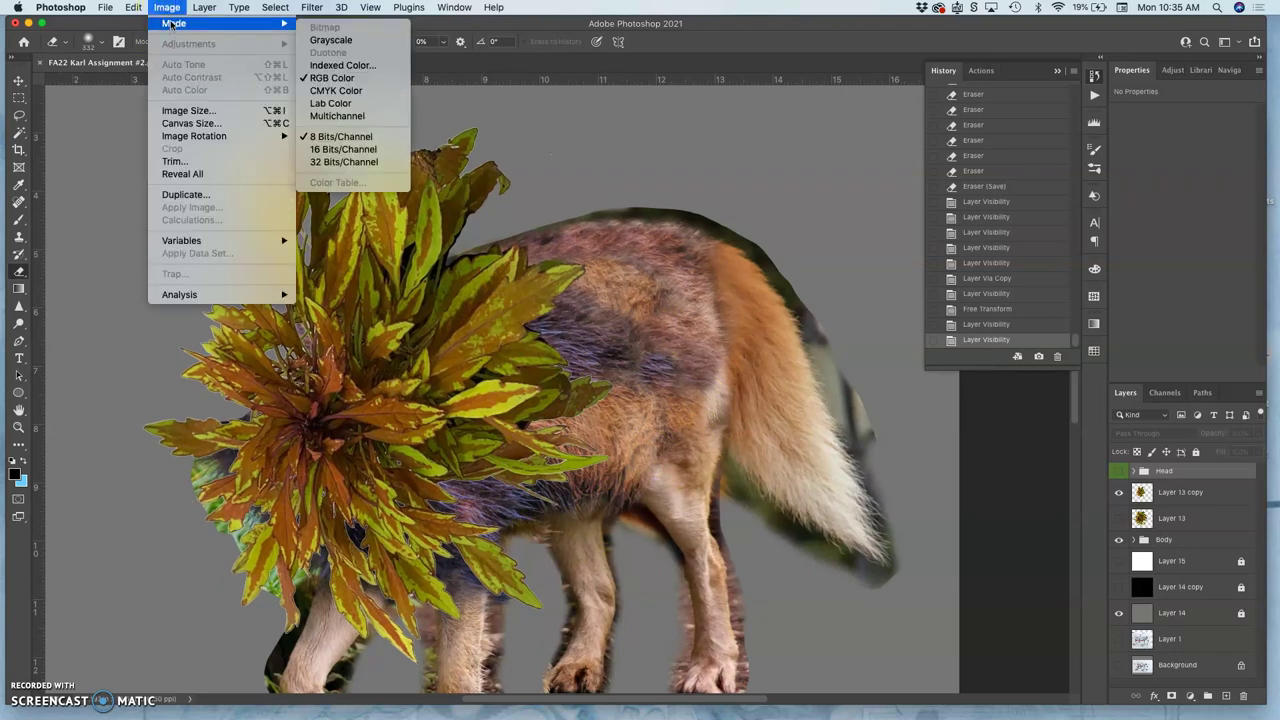
click(1163, 497)
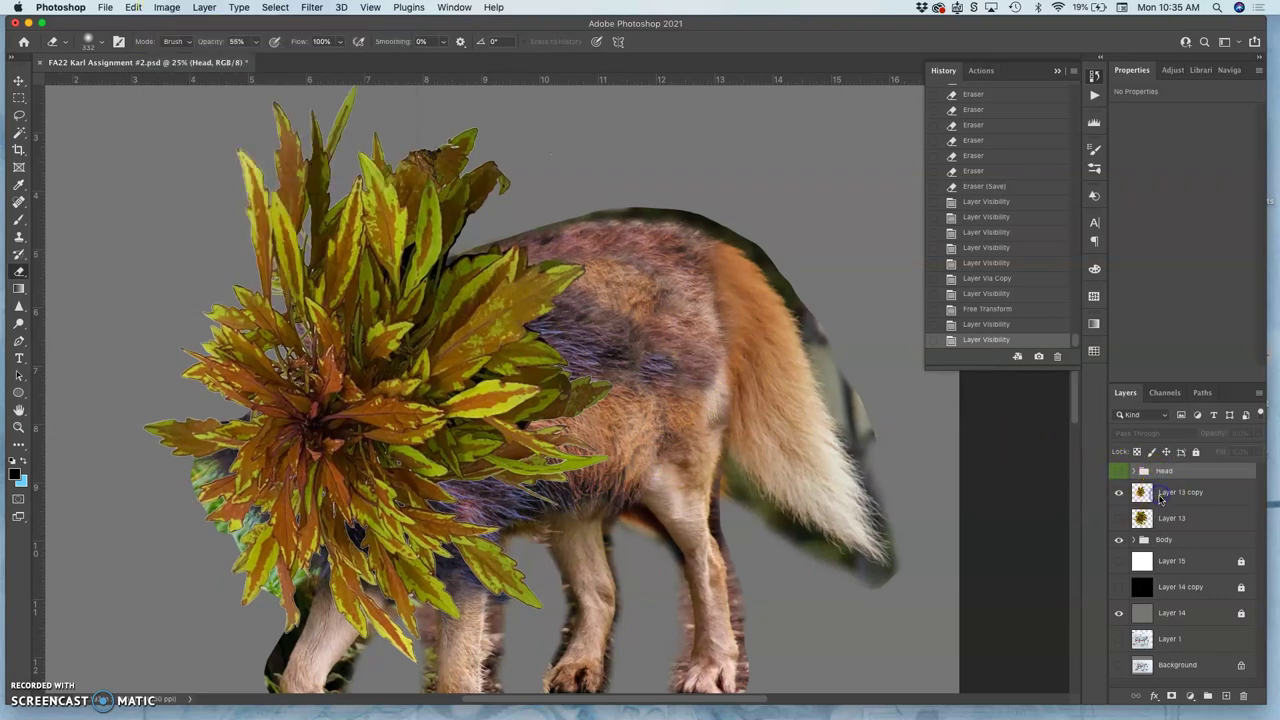
click(1168, 494)
Step: Apply Levels to the mane copy with midtones 1.15 and output levels 15 to 237
click(167, 7)
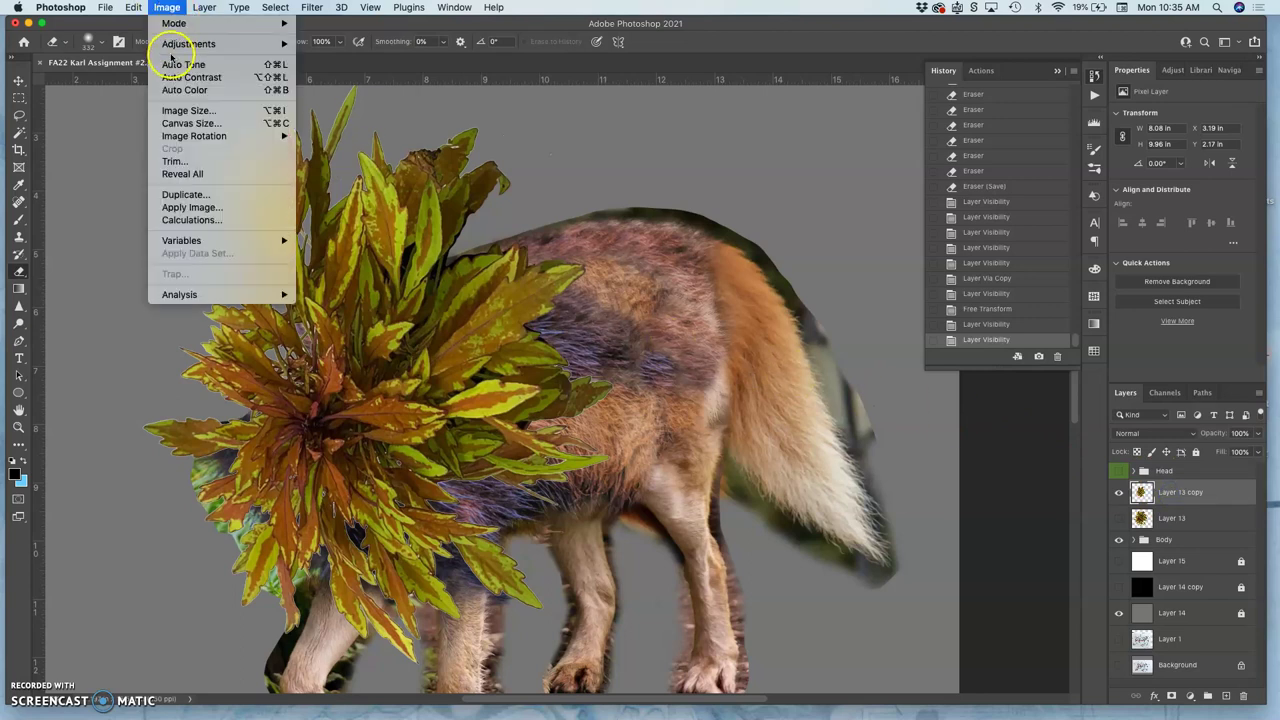
mouse_move(200, 40)
click(350, 57)
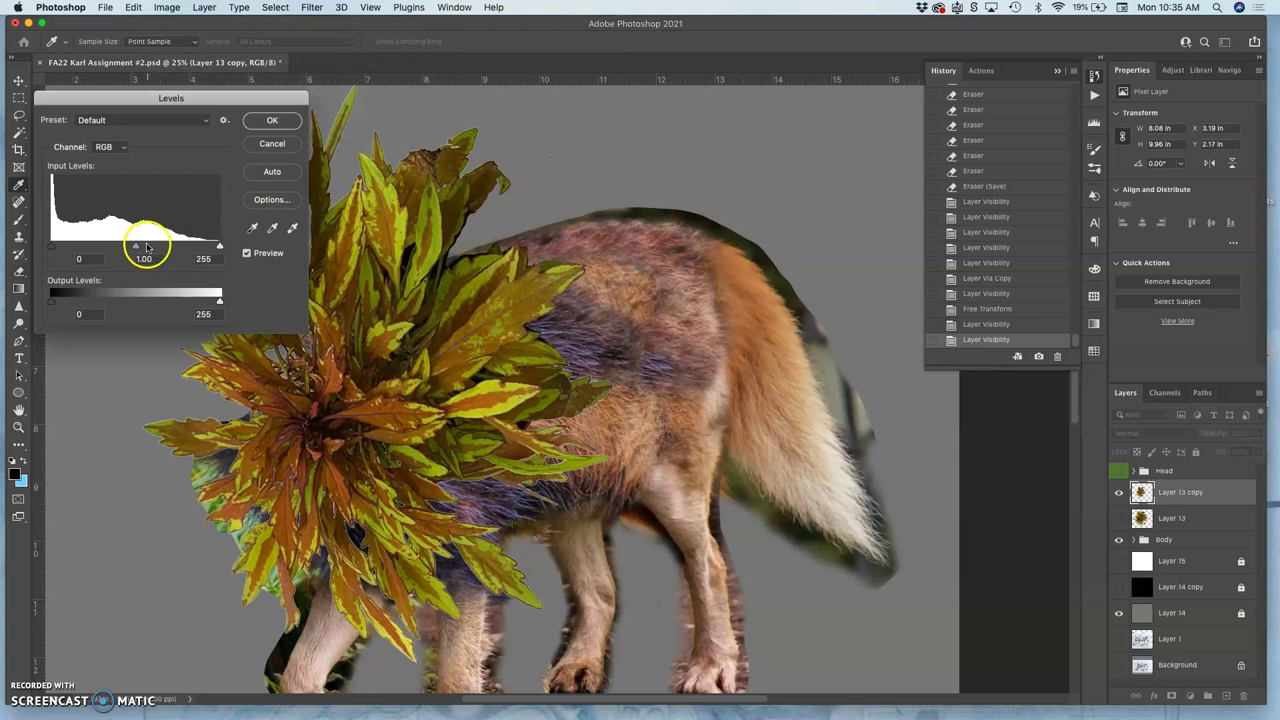
drag(223, 104, 846, 103)
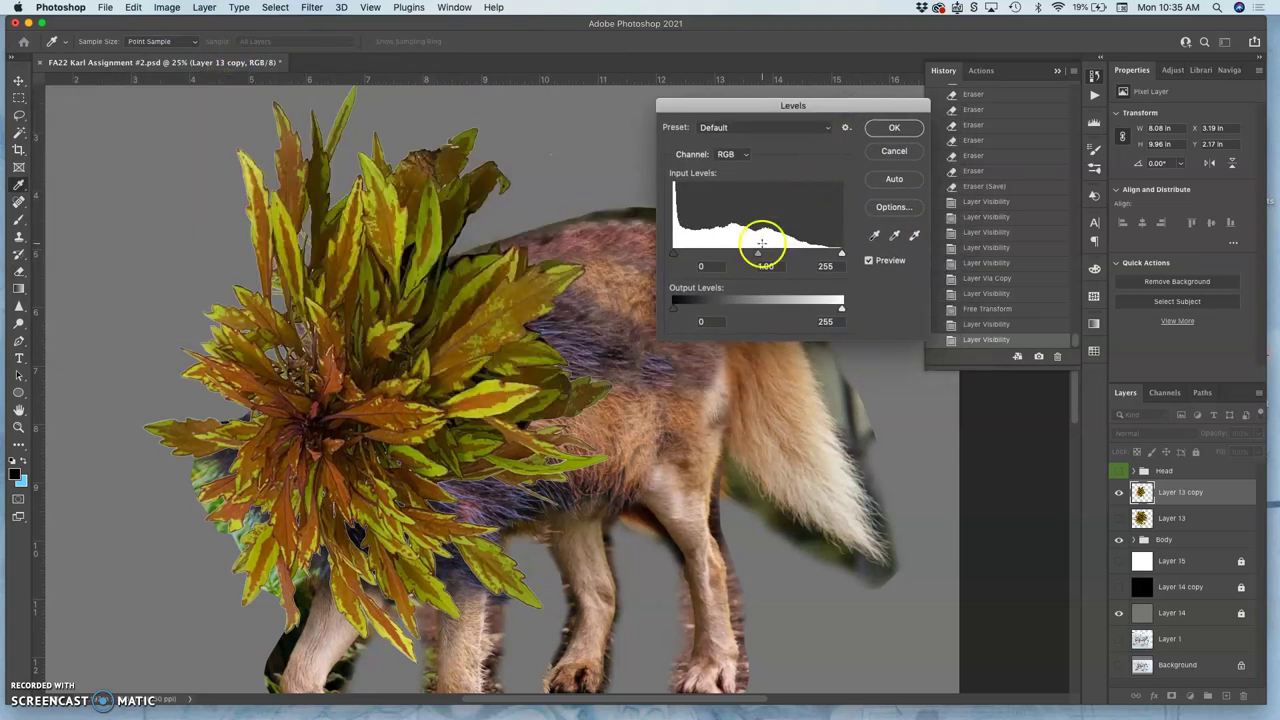
mouse_move(762, 243)
mouse_down()
mouse_move(741, 256)
mouse_move(773, 257)
mouse_move(751, 259)
mouse_up()
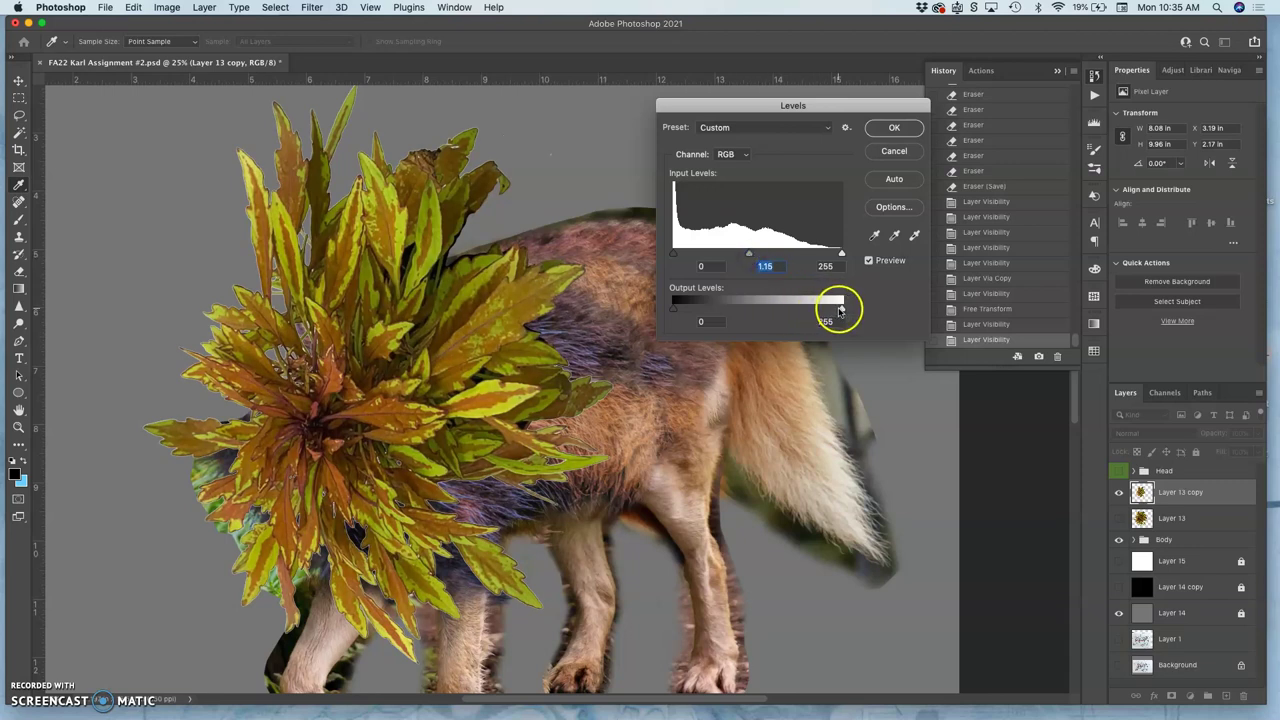
mouse_move(841, 309)
mouse_down()
mouse_move(812, 314)
mouse_move(830, 313)
mouse_up()
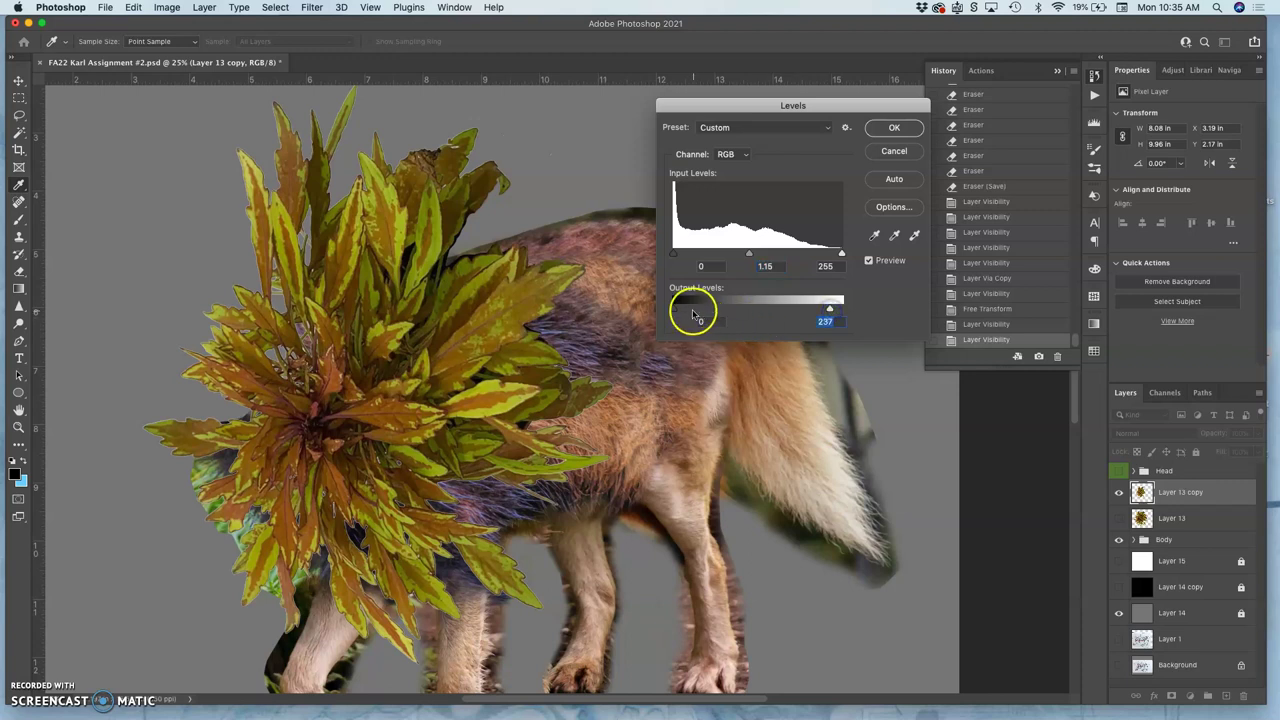
drag(674, 308, 684, 311)
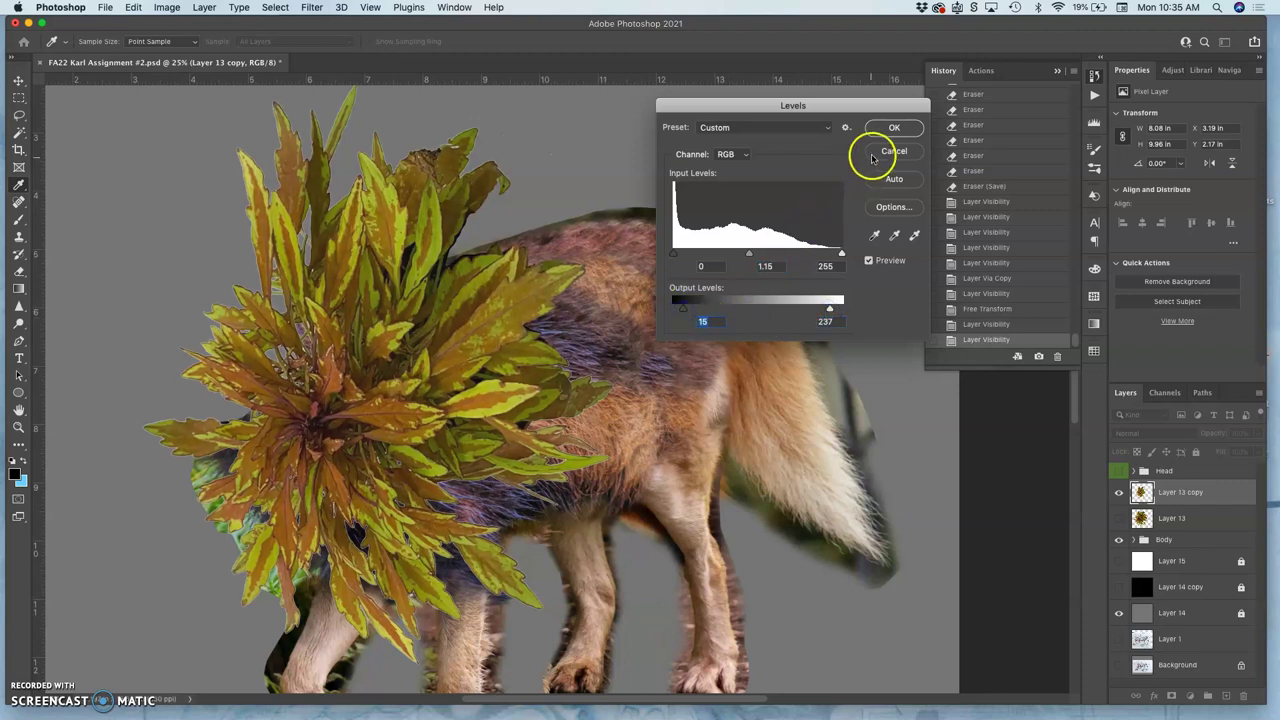
click(890, 129)
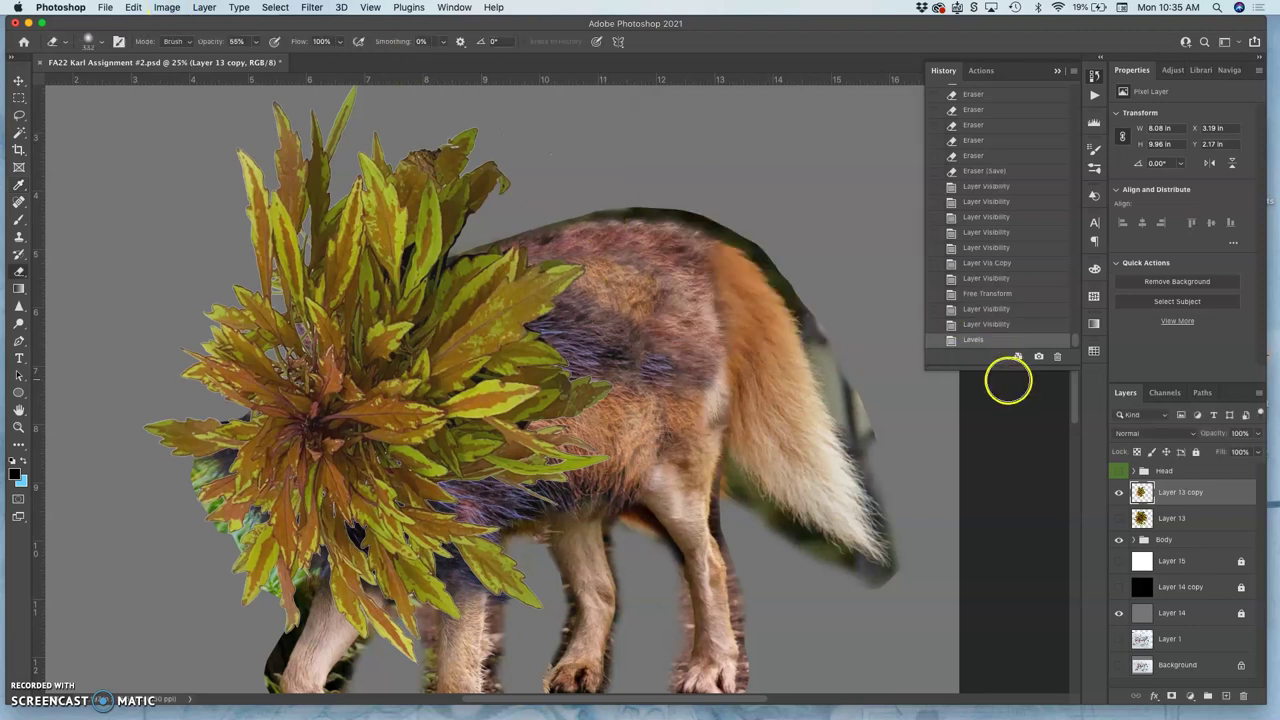
Step: Compare with the Head group, then try yellow–blue shifts in Color Balance midtones and highlights
click(1118, 471)
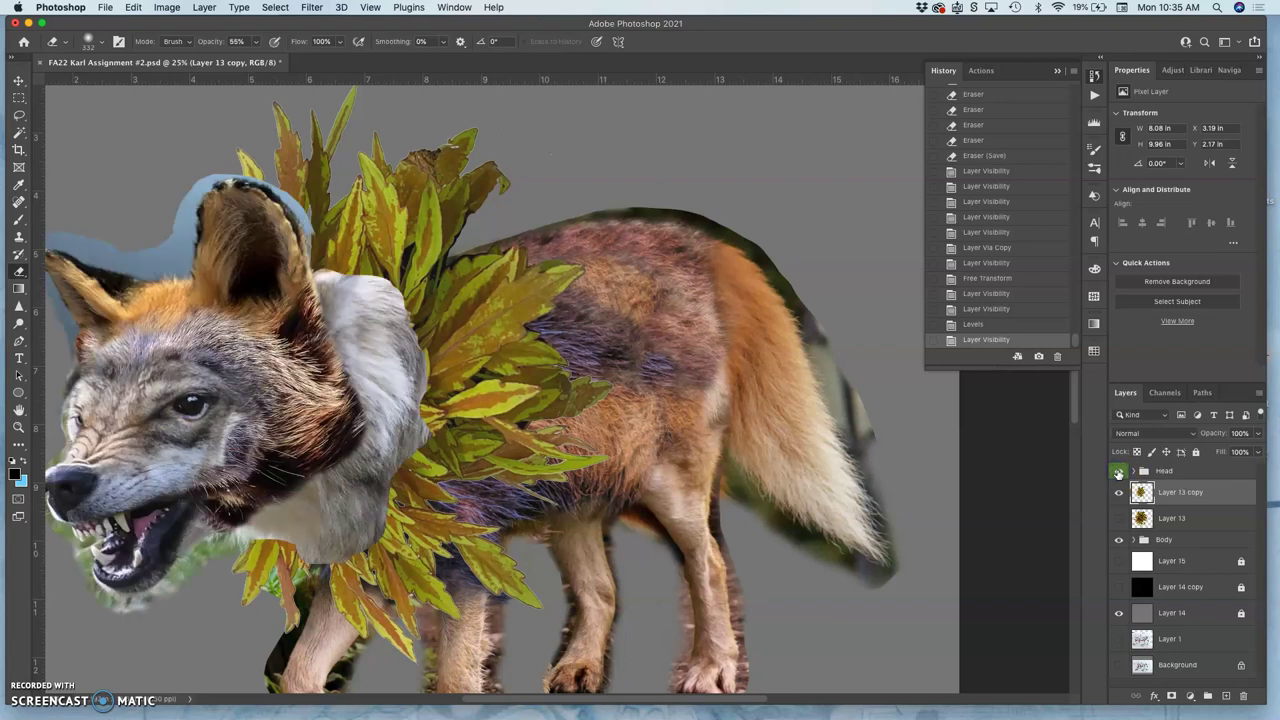
click(1118, 471)
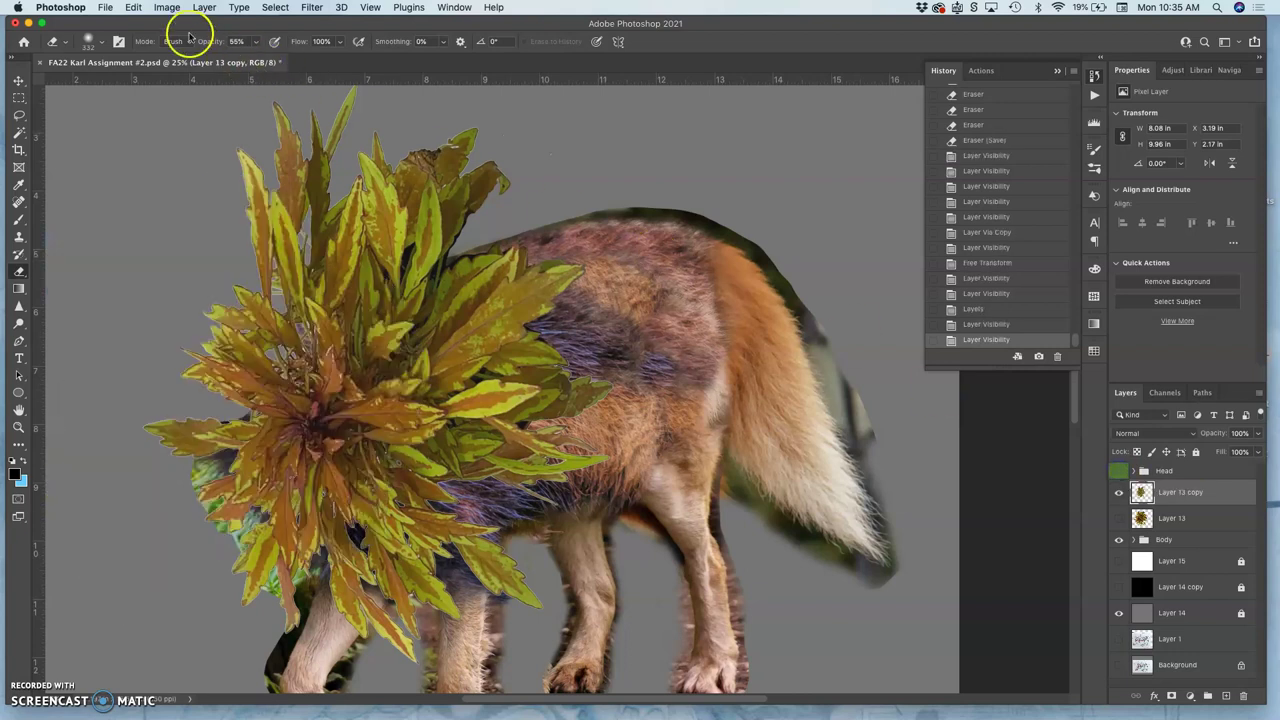
click(166, 7)
mouse_move(250, 43)
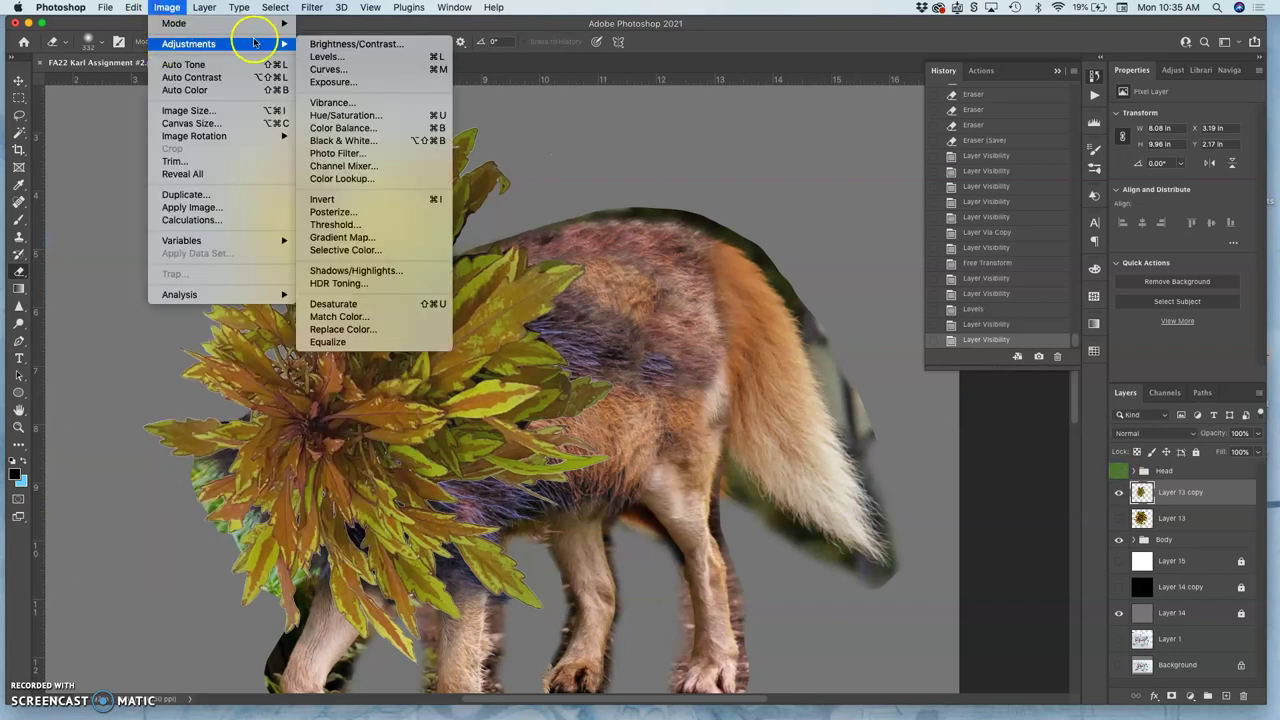
click(330, 128)
drag(243, 106, 863, 74)
click(771, 161)
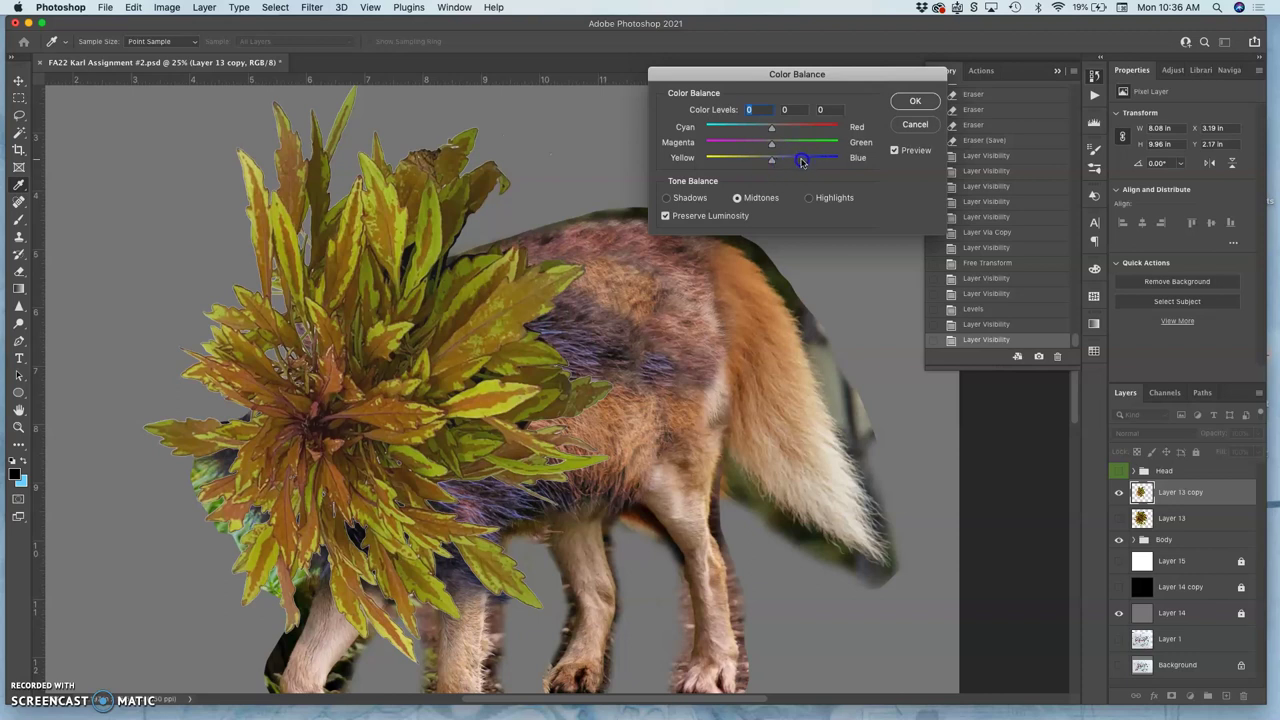
drag(802, 161, 772, 160)
click(808, 197)
mouse_move(772, 128)
mouse_down()
mouse_move(789, 130)
mouse_move(763, 163)
mouse_move(771, 143)
mouse_move(792, 139)
mouse_up()
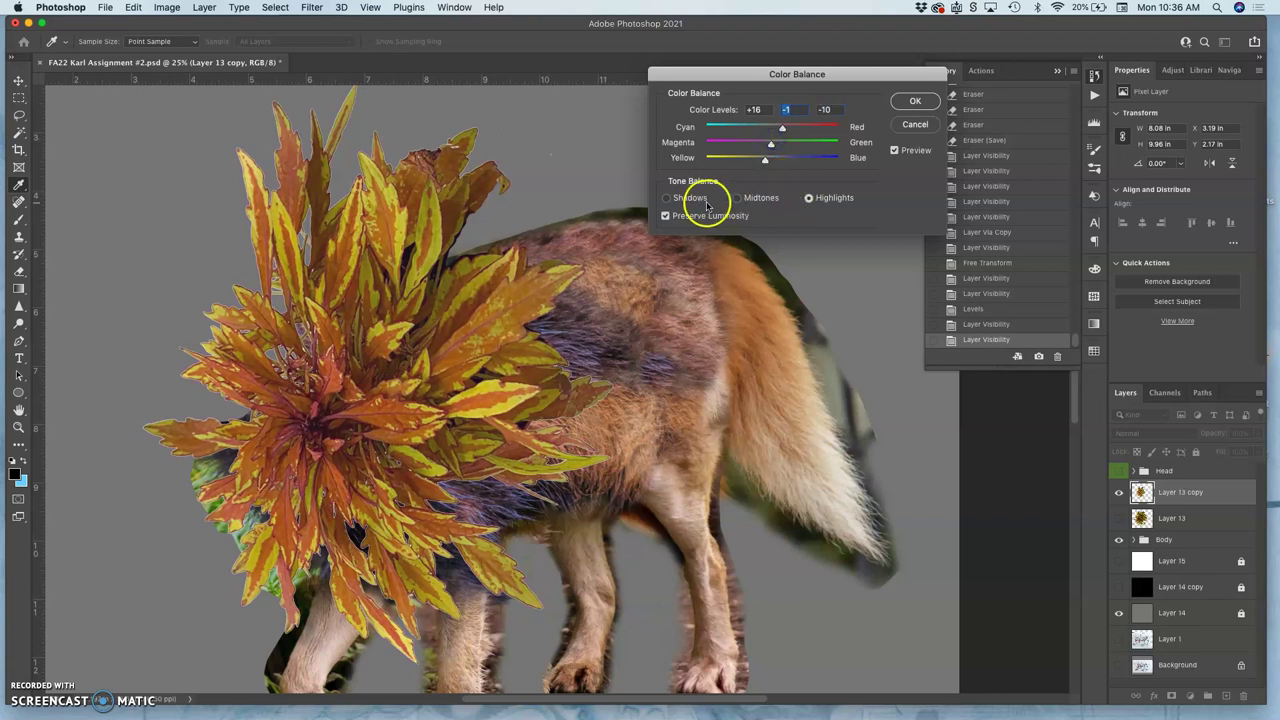
Step: Set the shadows Color Levels to -12, 0, +1, apply, and compare before/after in History
click(668, 204)
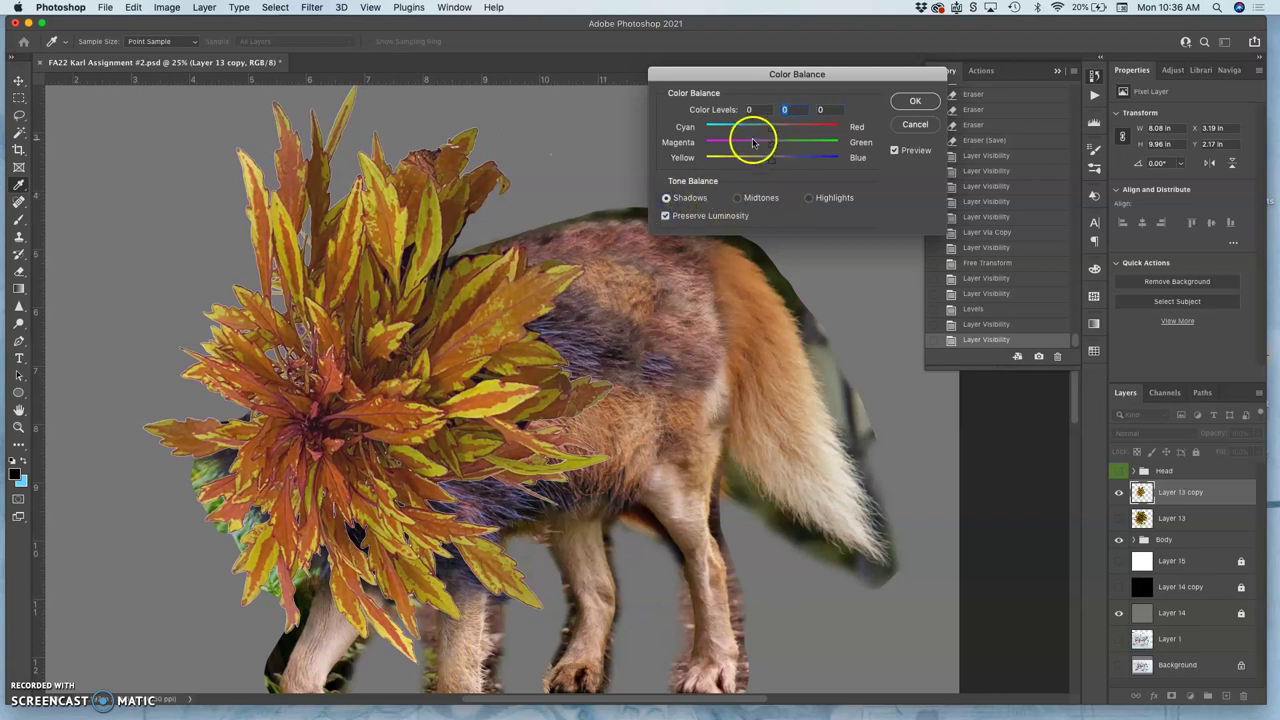
drag(757, 129, 762, 133)
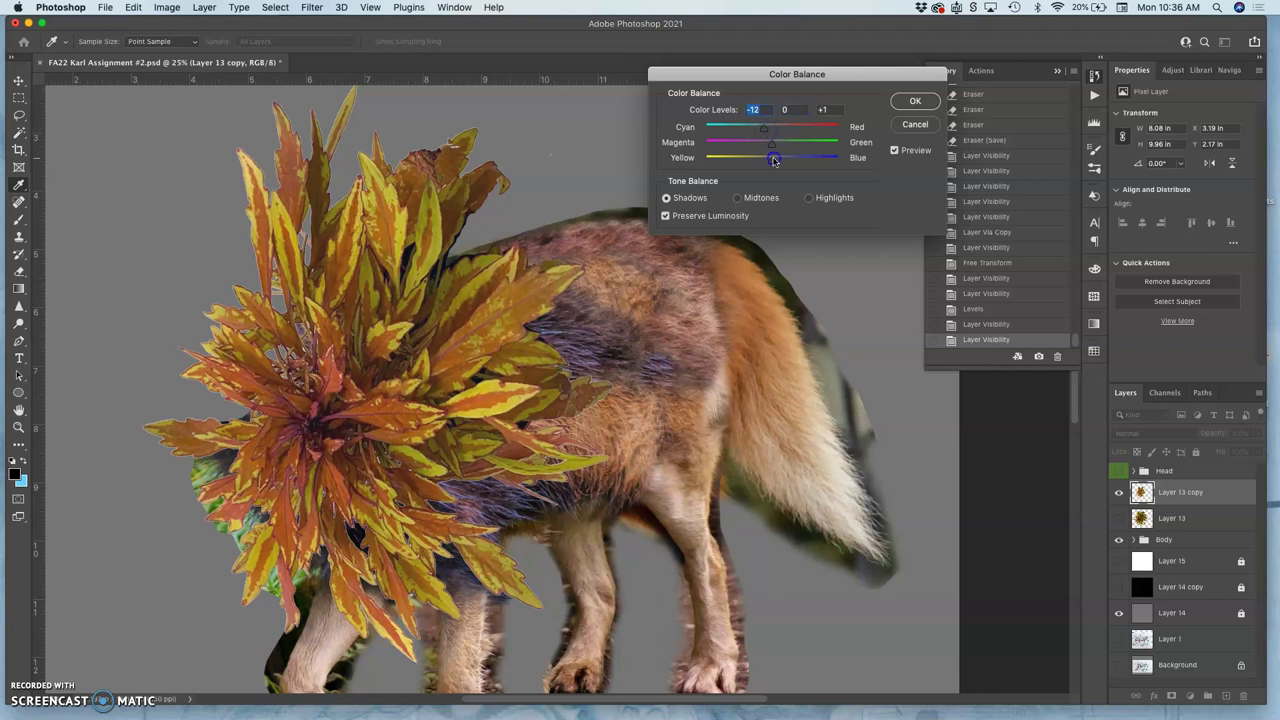
drag(773, 160, 792, 161)
click(904, 104)
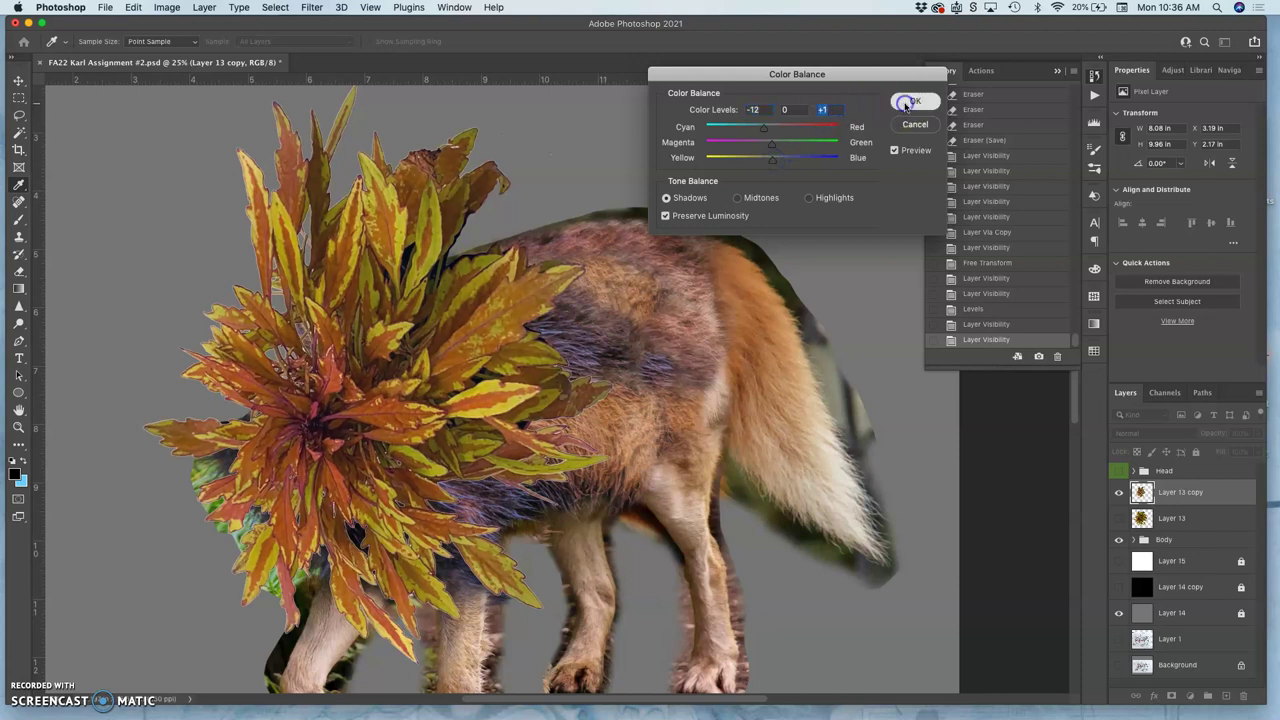
click(1016, 326)
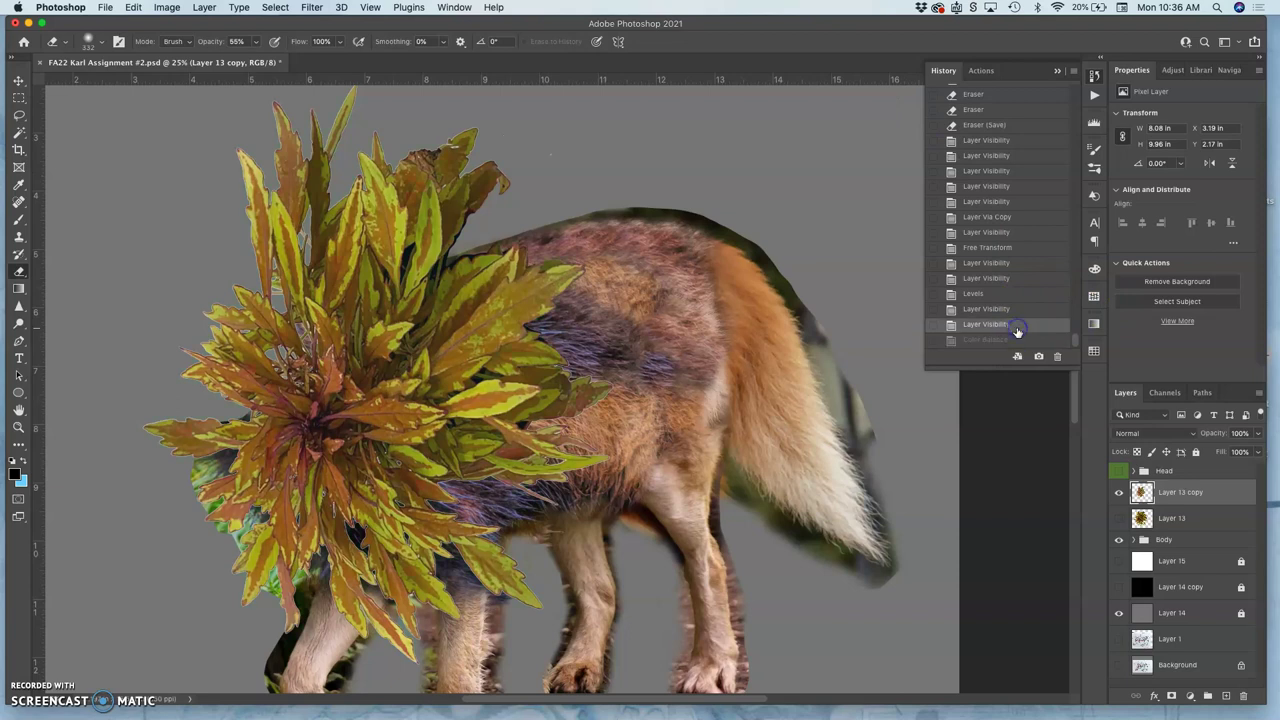
click(995, 340)
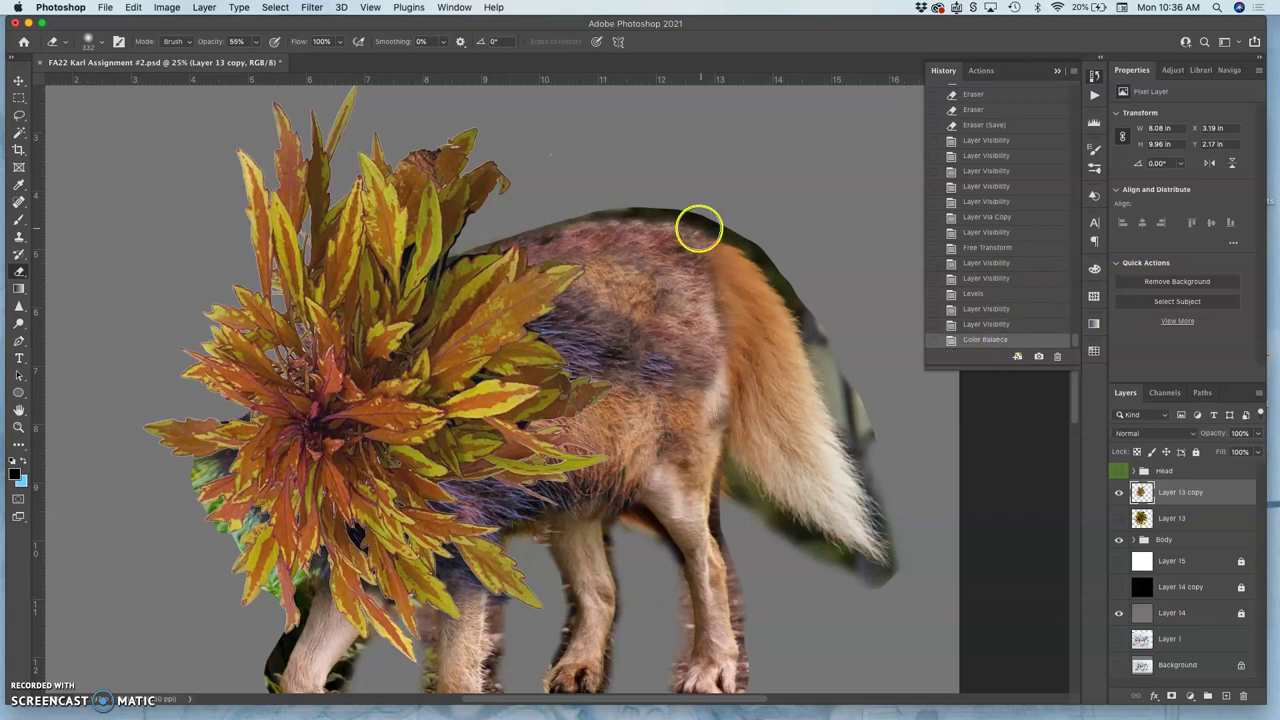
Step: In Hue/Saturation, tweak the Master hue and saturation and boost the Cyans saturation
click(167, 8)
mouse_move(230, 44)
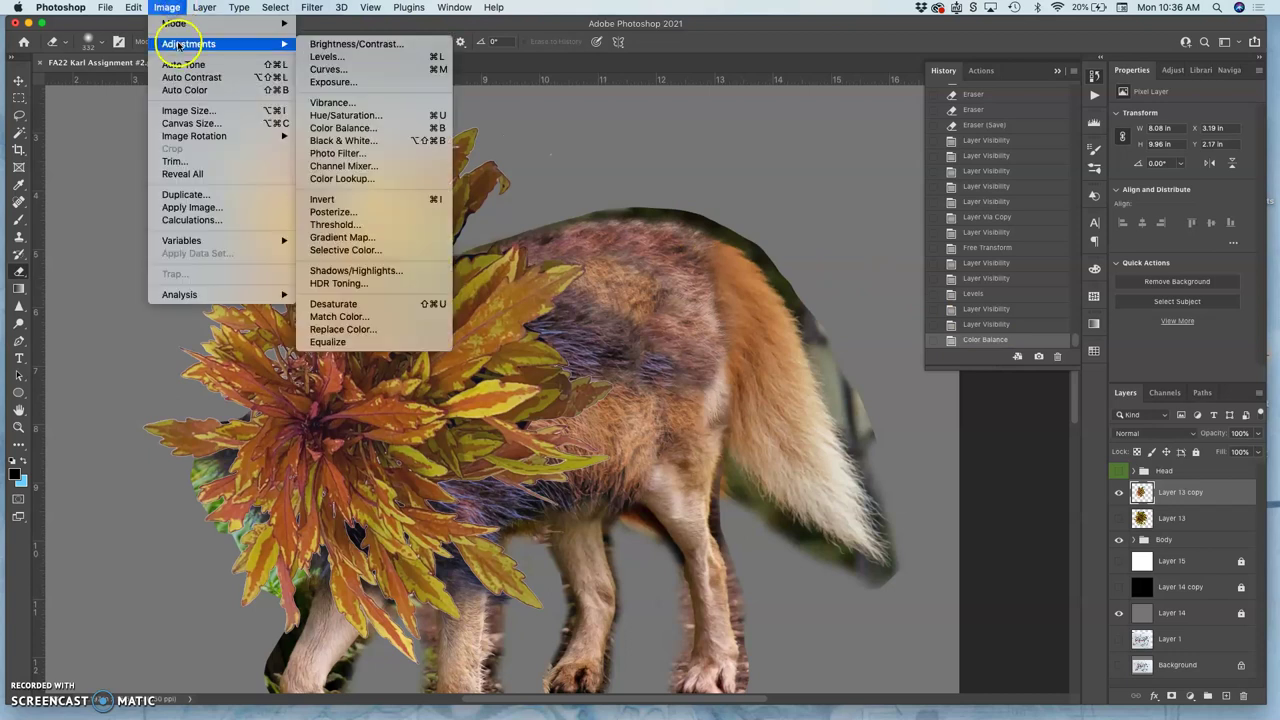
click(347, 115)
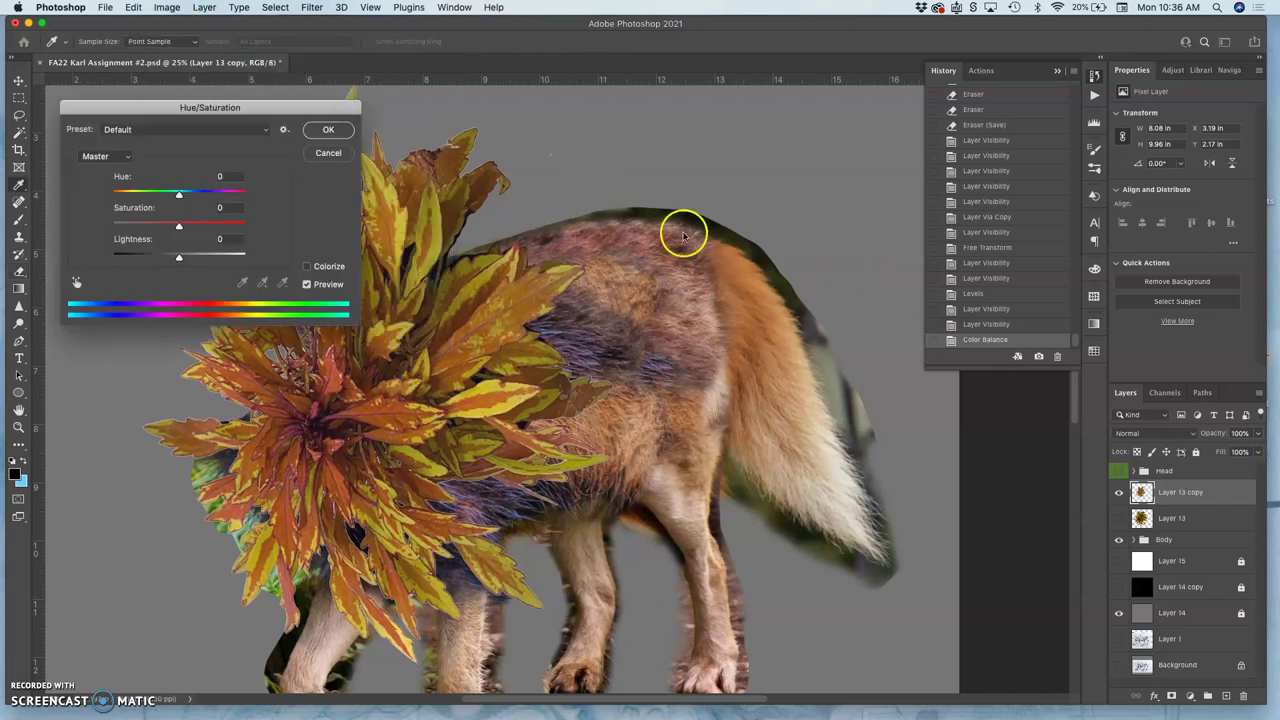
drag(353, 108, 924, 97)
drag(740, 219, 735, 192)
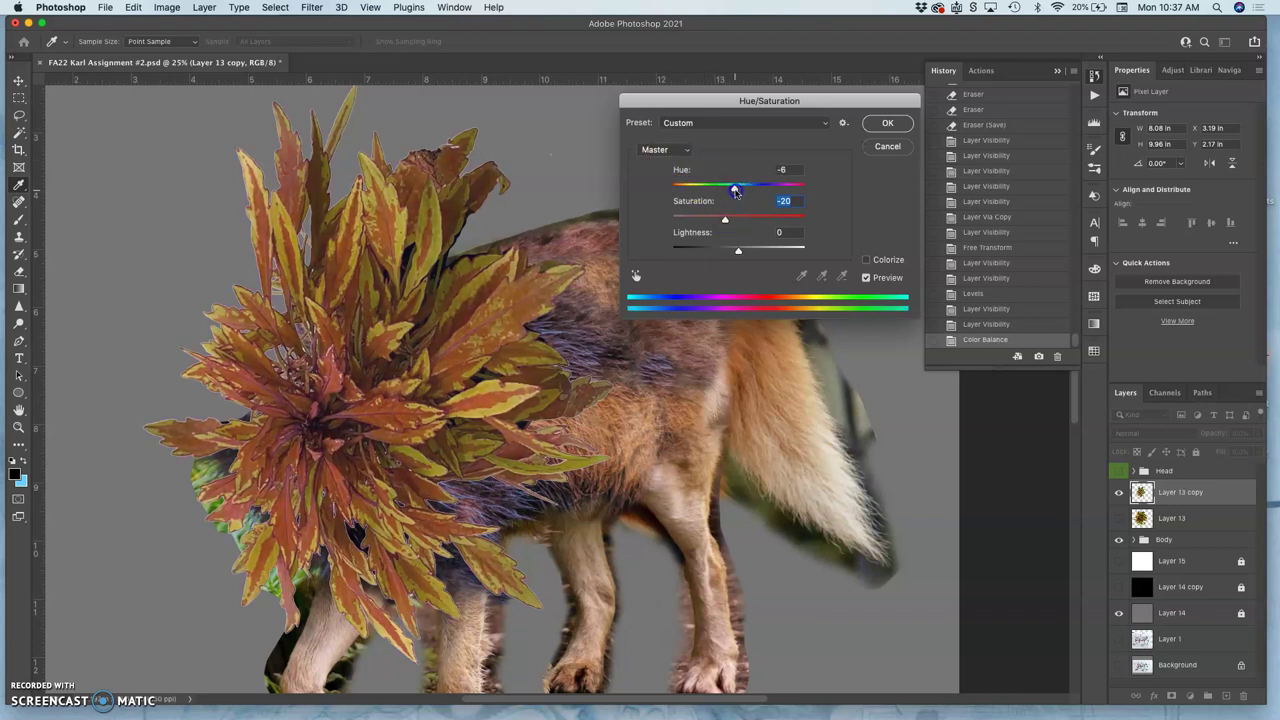
drag(733, 192, 743, 191)
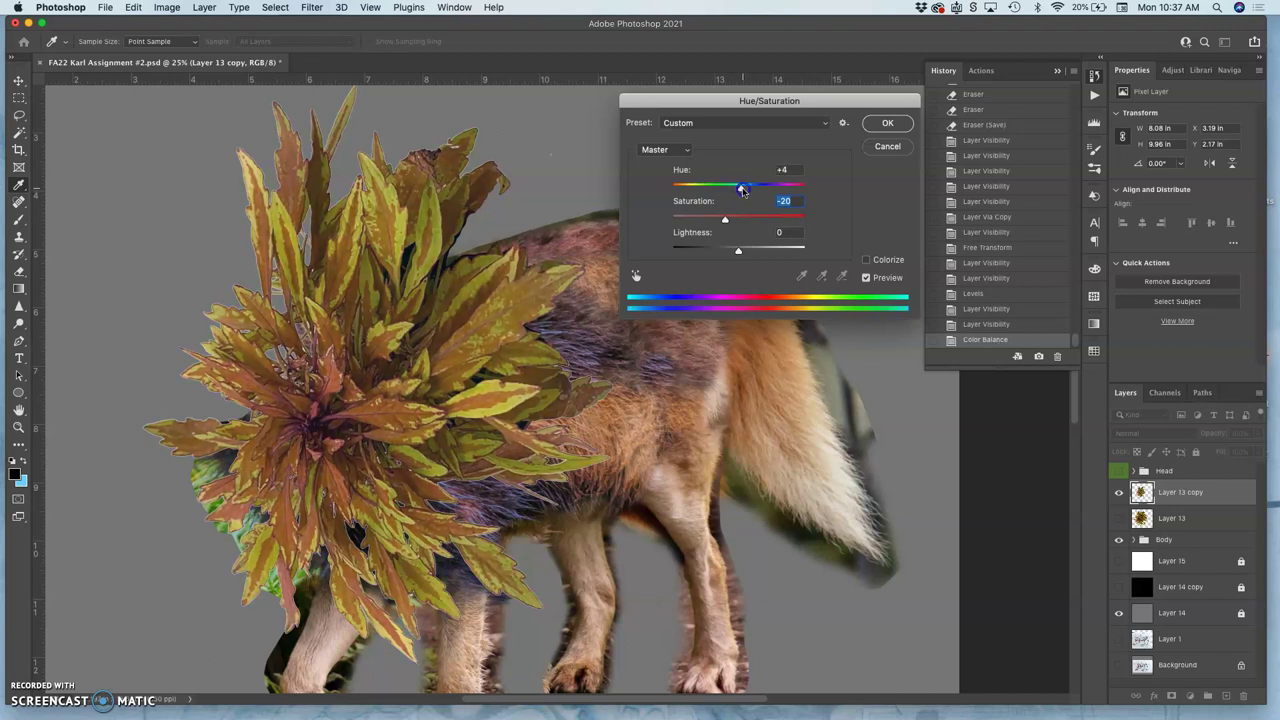
click(657, 149)
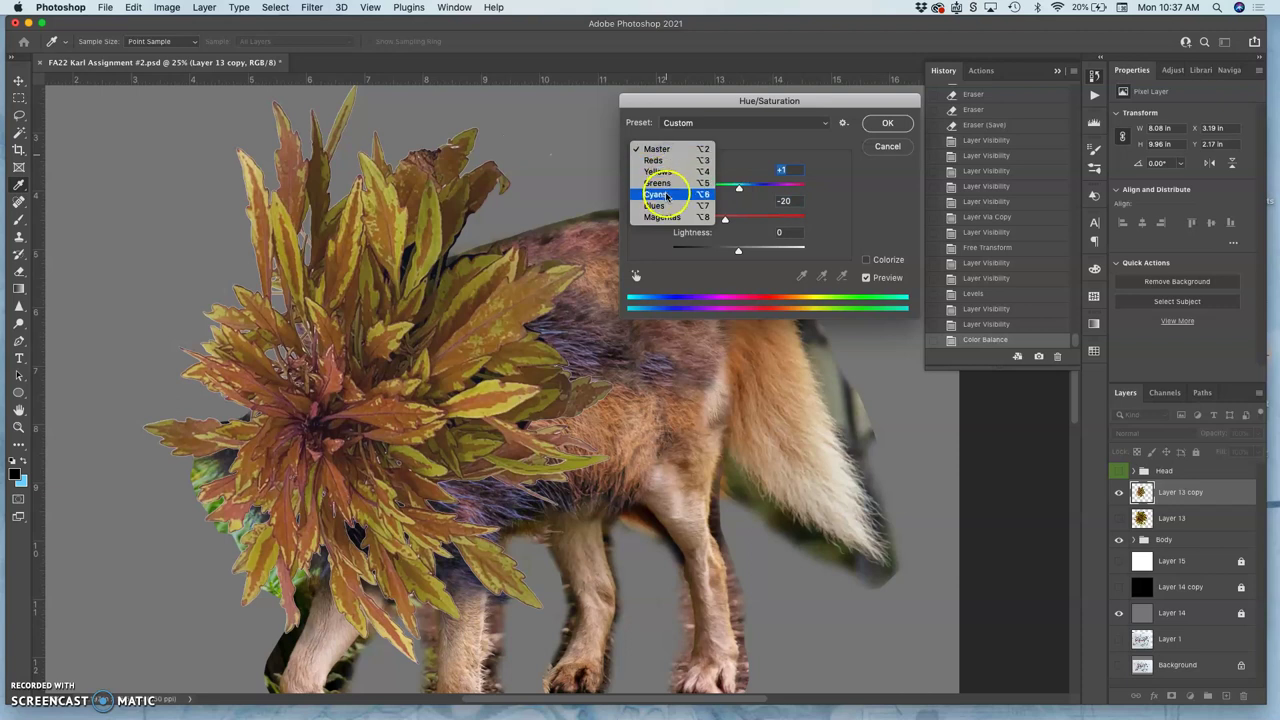
click(655, 194)
click(739, 218)
mouse_move(740, 220)
mouse_down()
mouse_move(820, 216)
mouse_move(727, 216)
mouse_move(756, 219)
mouse_up()
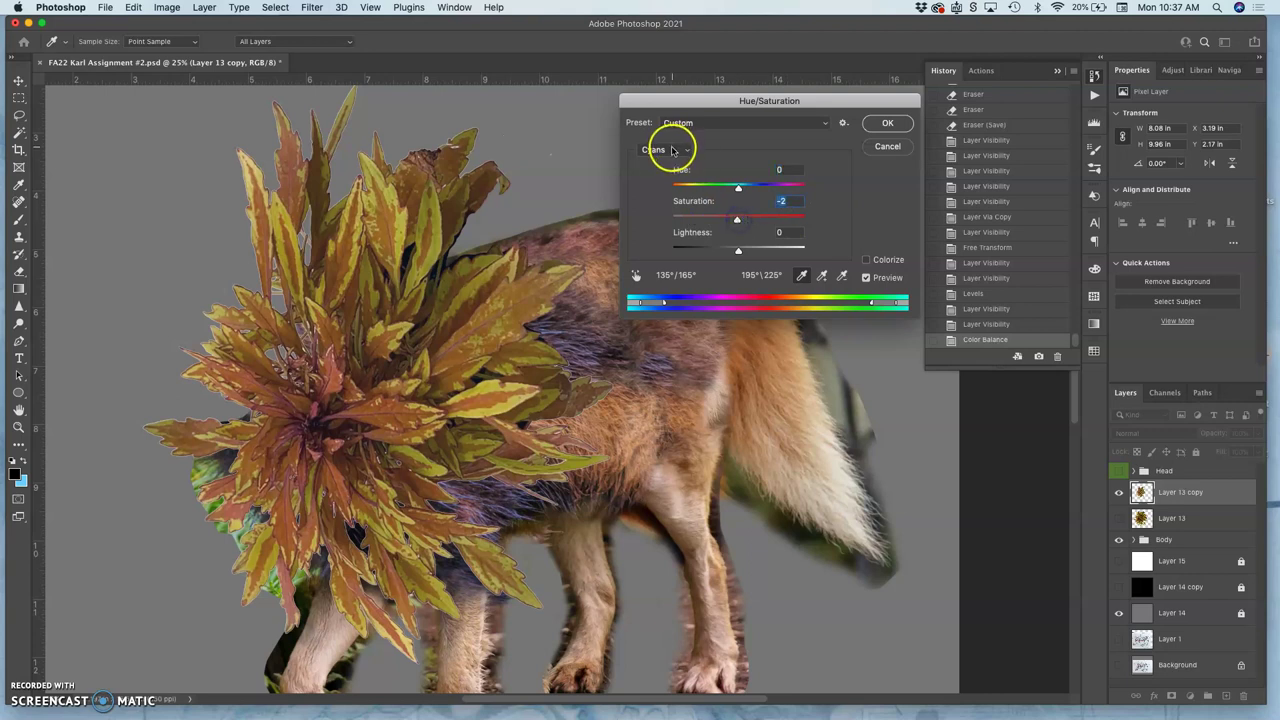
Step: Set the Yellows range to Hue -18, Saturation +29, Lightness +38
click(668, 147)
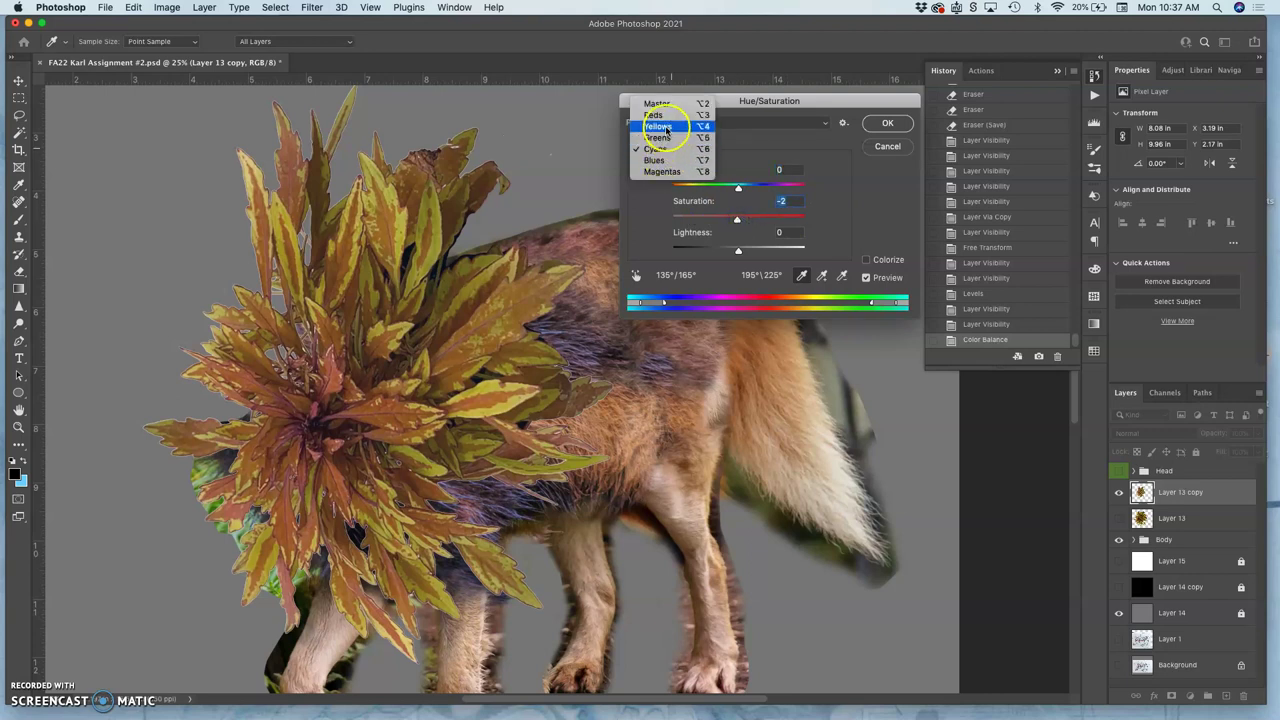
click(657, 126)
mouse_move(738, 220)
mouse_down()
mouse_move(806, 216)
mouse_move(748, 229)
mouse_move(757, 189)
mouse_move(730, 199)
mouse_up()
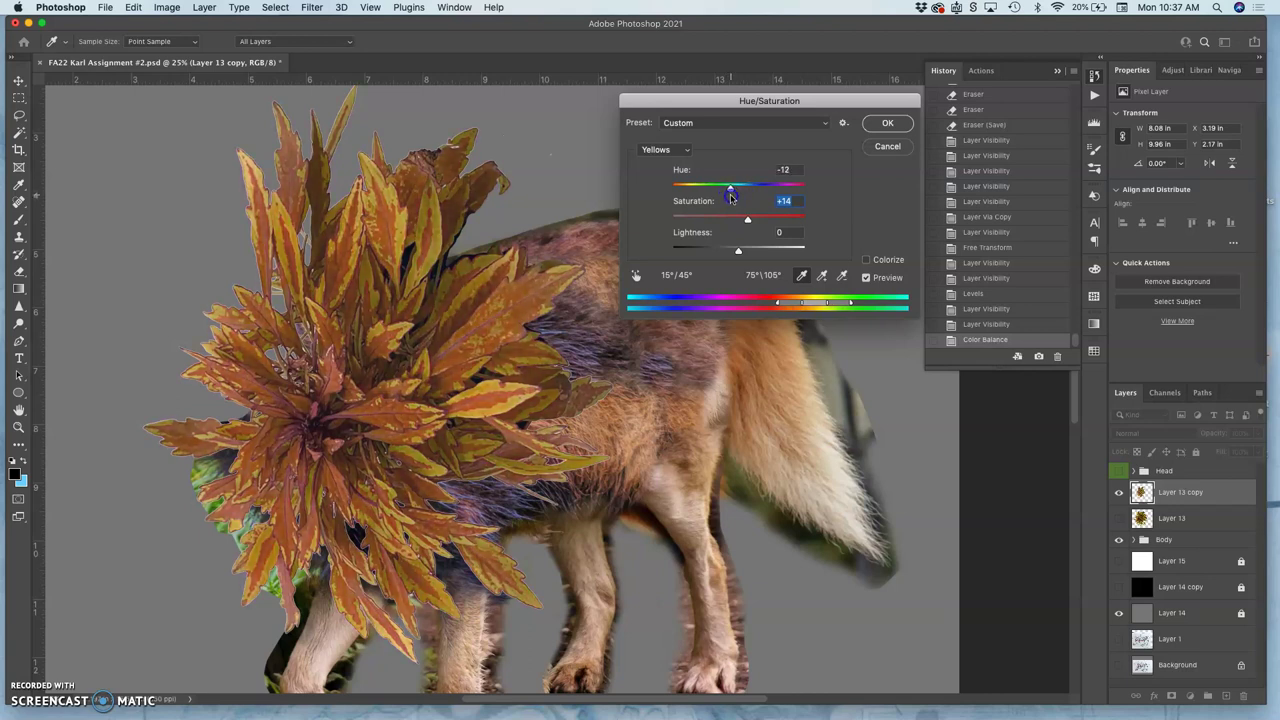
drag(737, 249, 763, 248)
drag(730, 189, 746, 220)
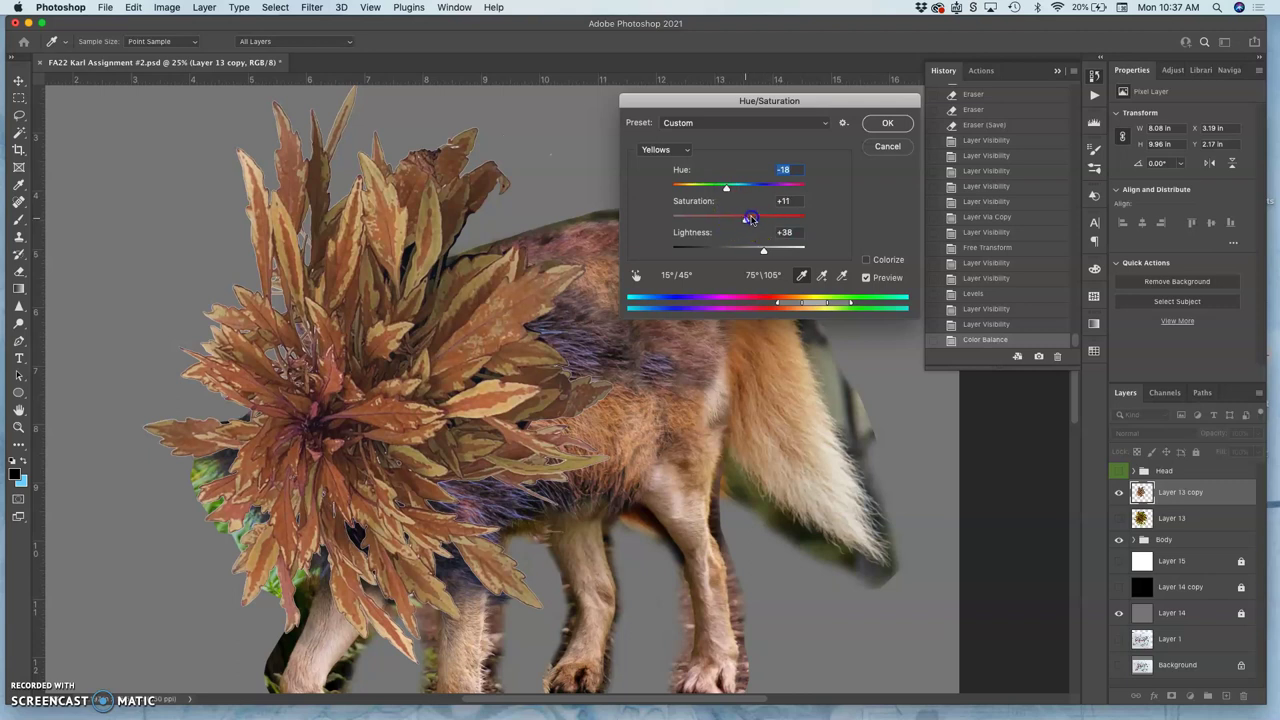
drag(763, 218, 757, 218)
Step: Set the Reds range to Hue -3, Saturation +17, Lightness -6 and apply
click(685, 150)
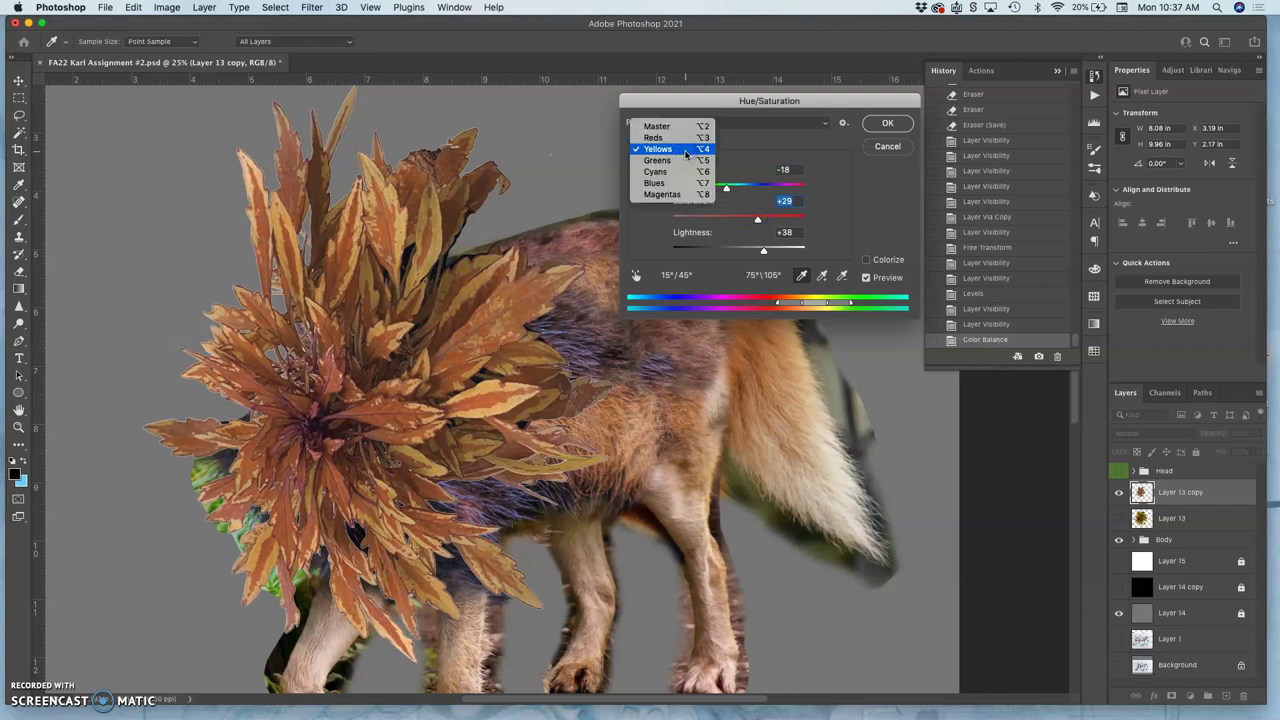
click(677, 137)
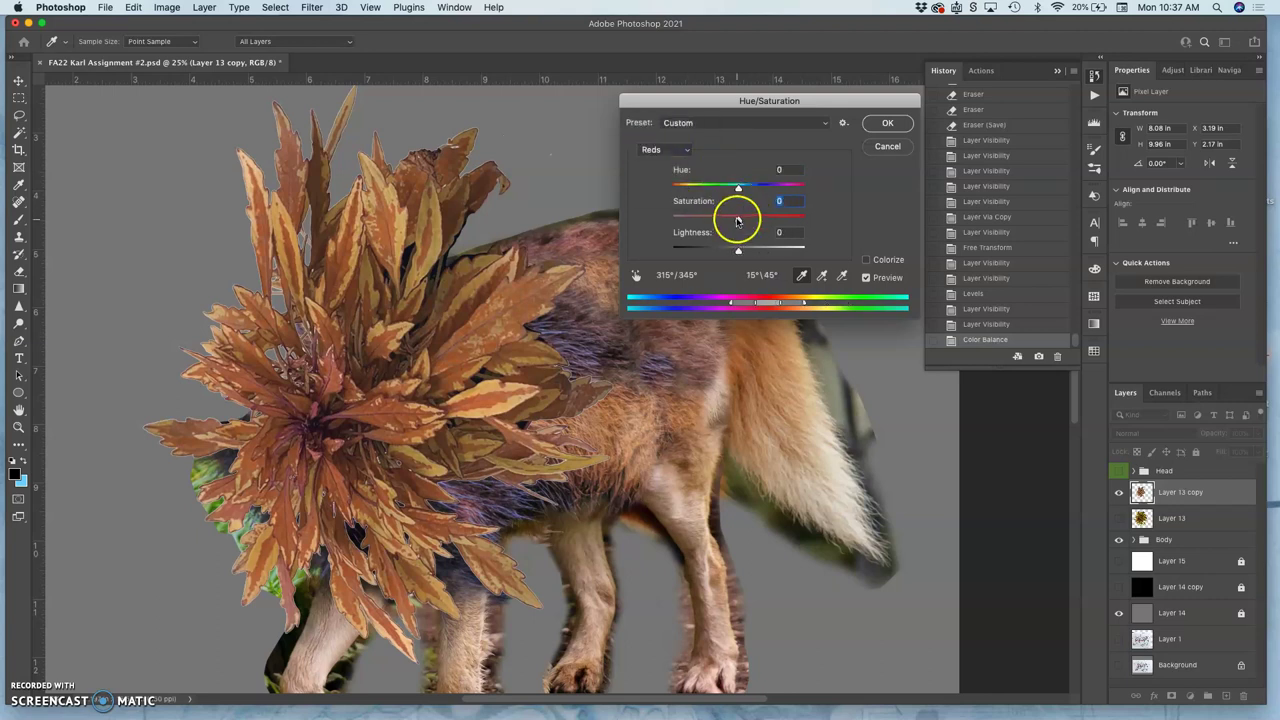
drag(737, 221, 760, 221)
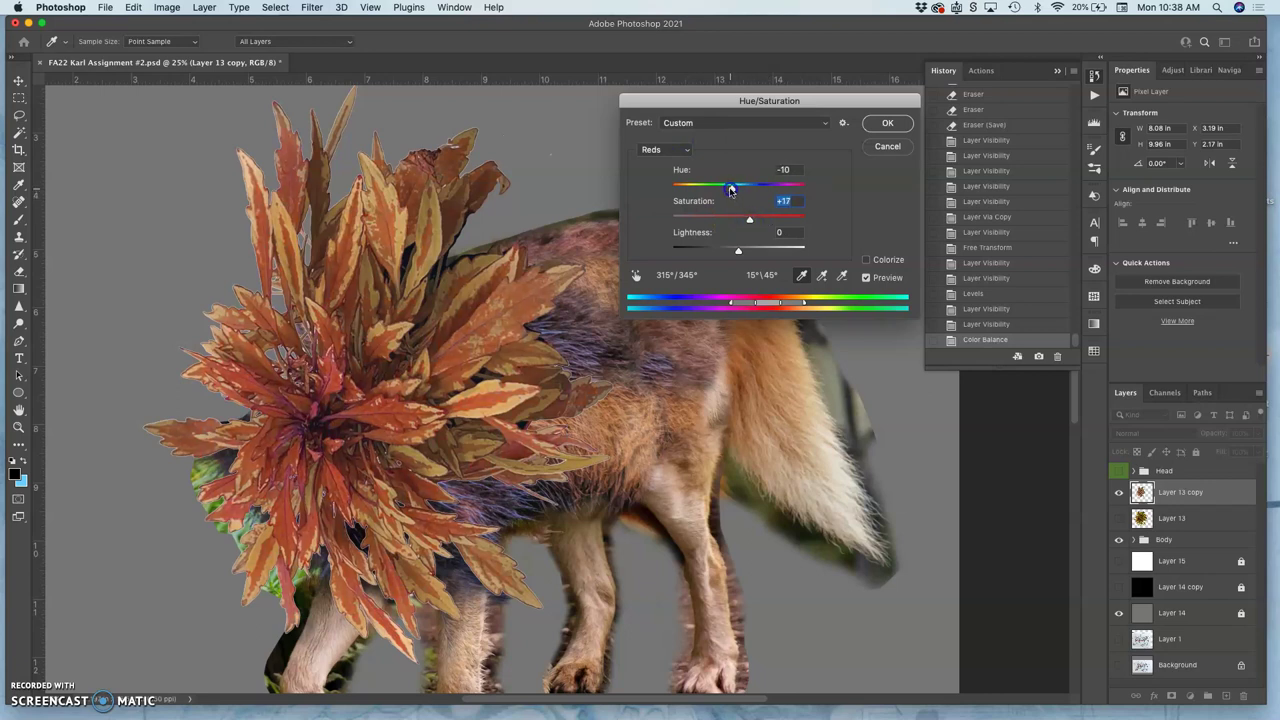
drag(731, 191, 737, 190)
drag(738, 250, 741, 252)
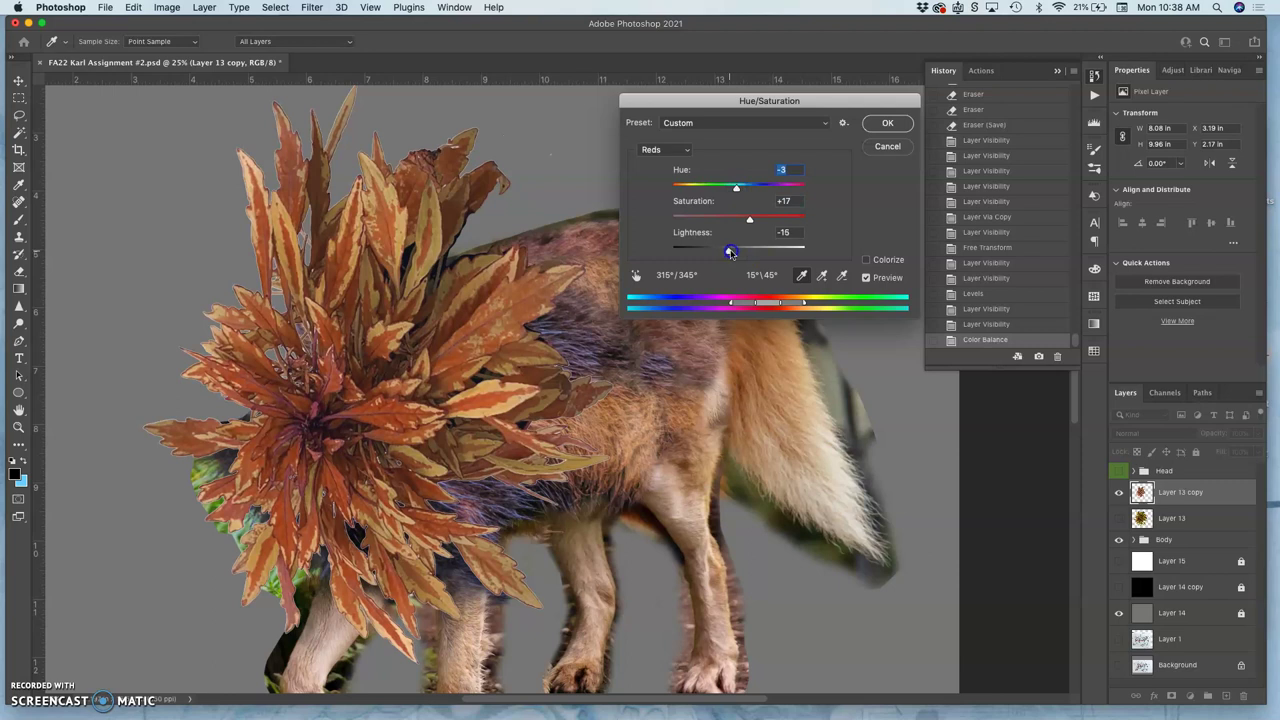
click(891, 125)
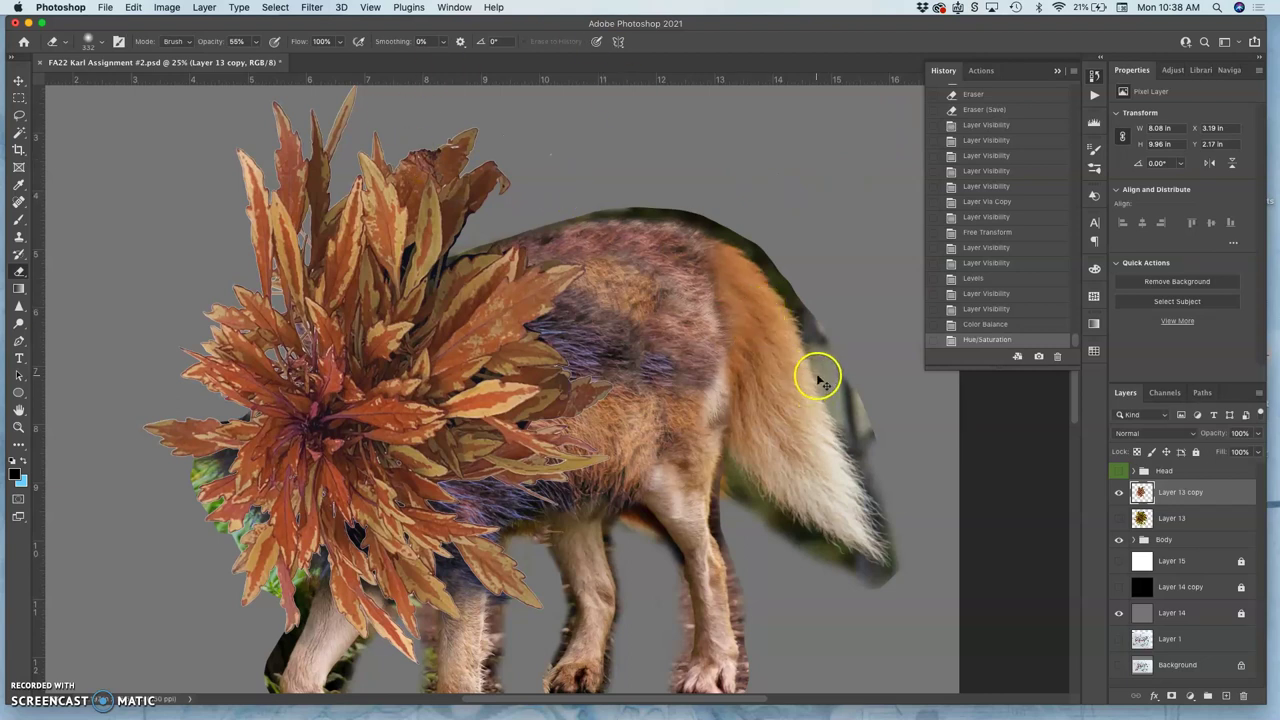
key(super+minus)
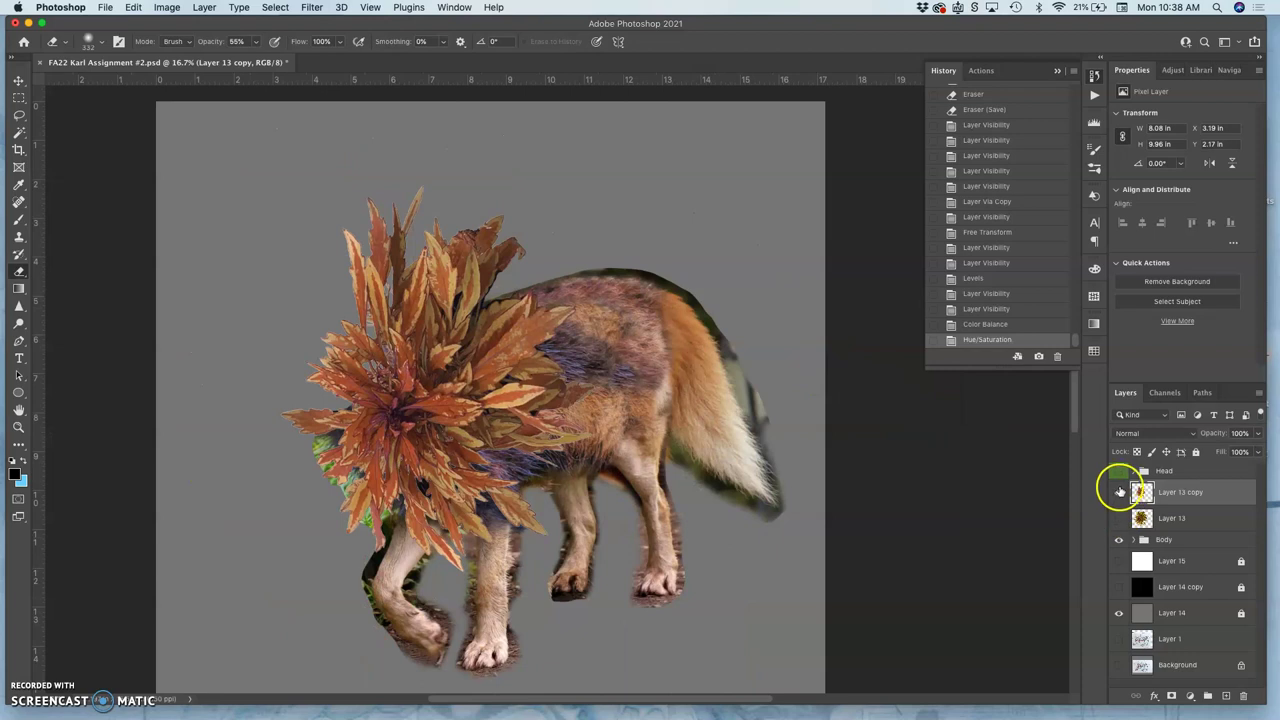
click(1119, 471)
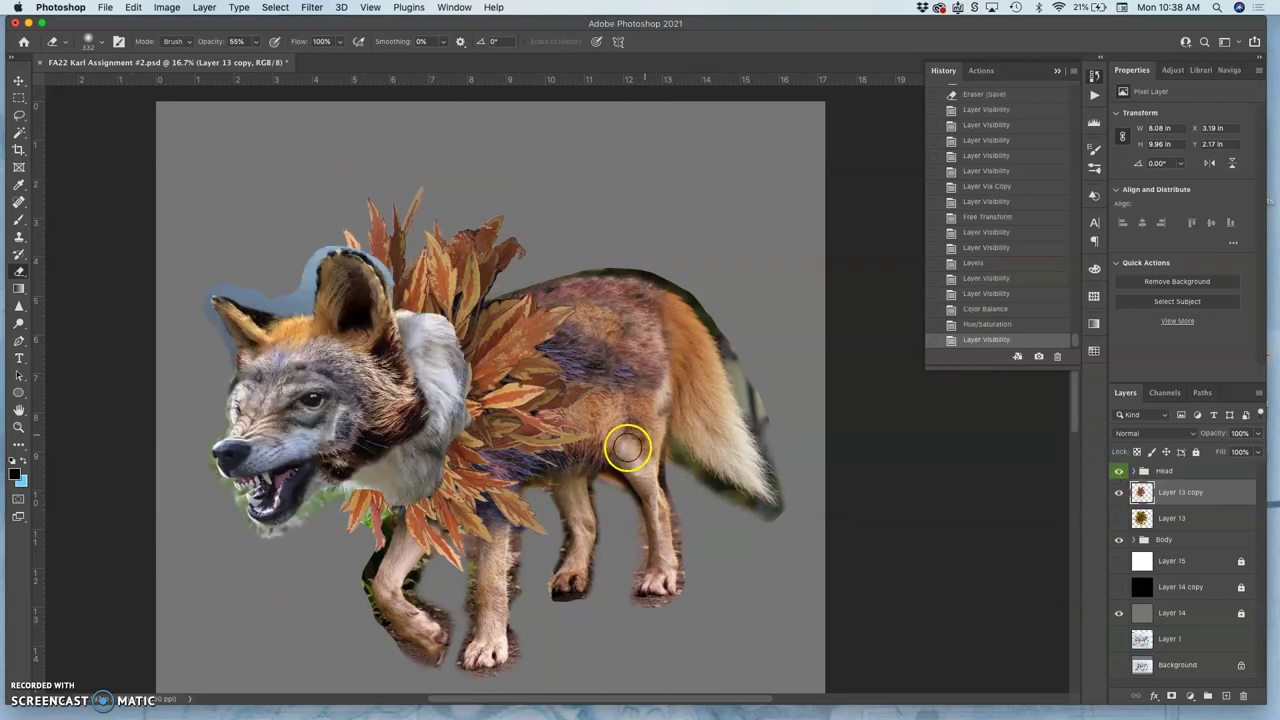
key(super+plus)
key(super+plus)
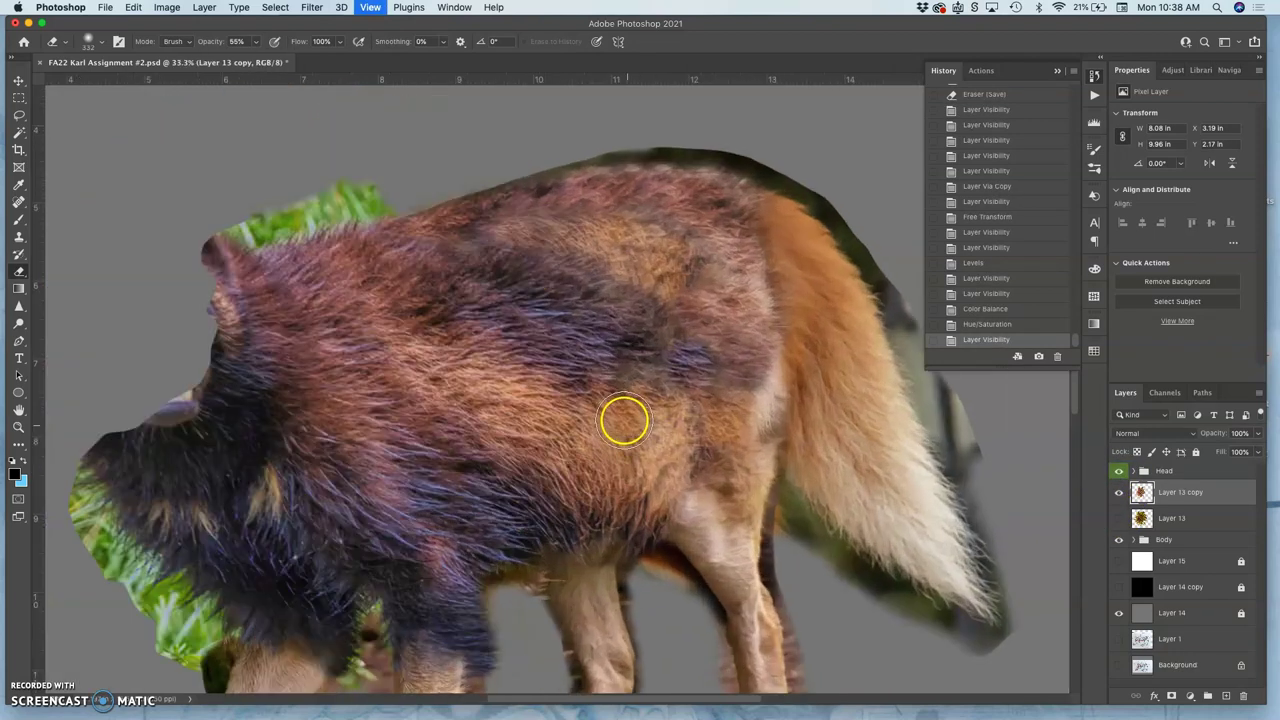
drag(599, 388, 734, 294)
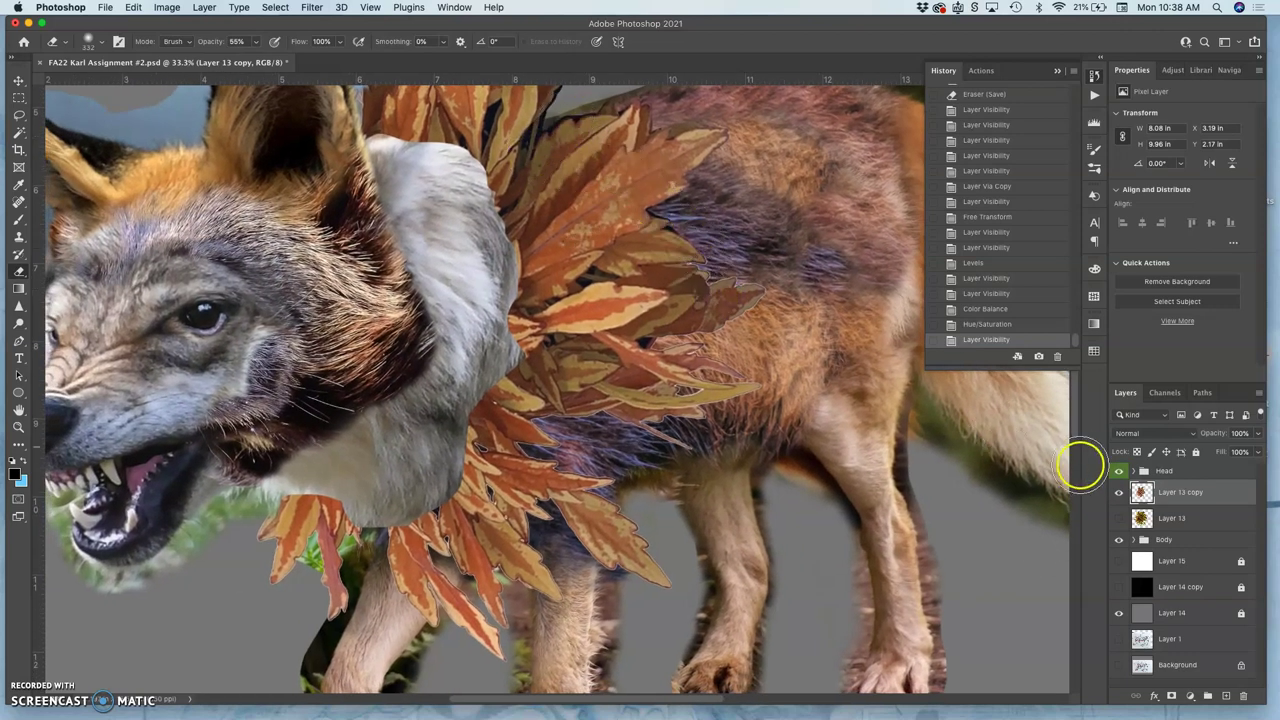
click(1119, 471)
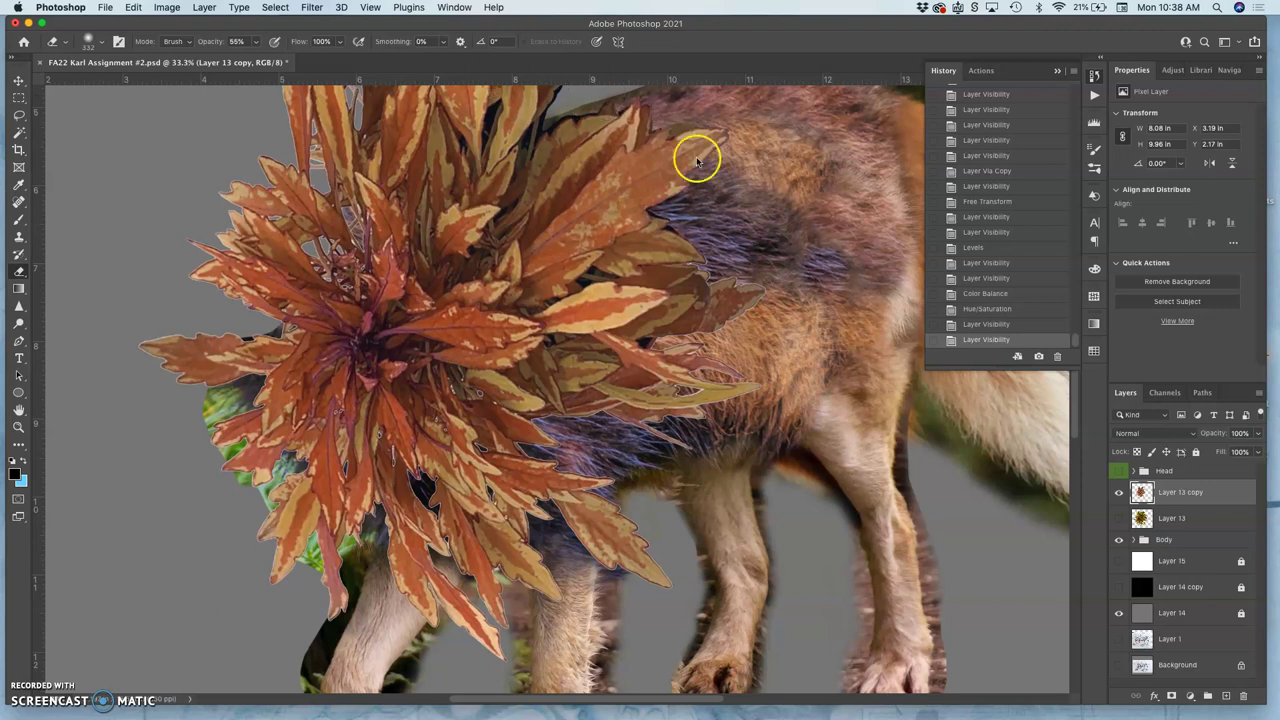
Step: Use the Magic Wand to clear the dark gaps between the leaves on Layer 13 copy
click(1118, 474)
key(super+equal)
key(super+equal)
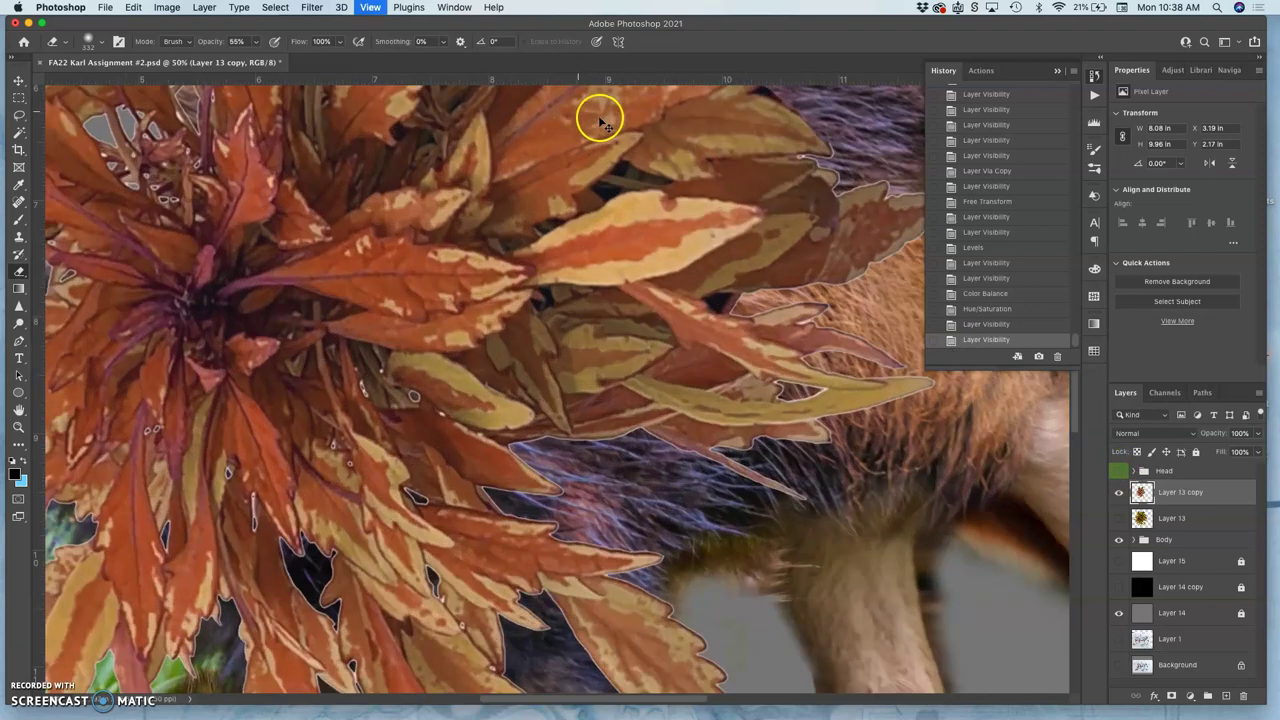
key(super+equal)
key(super+minus)
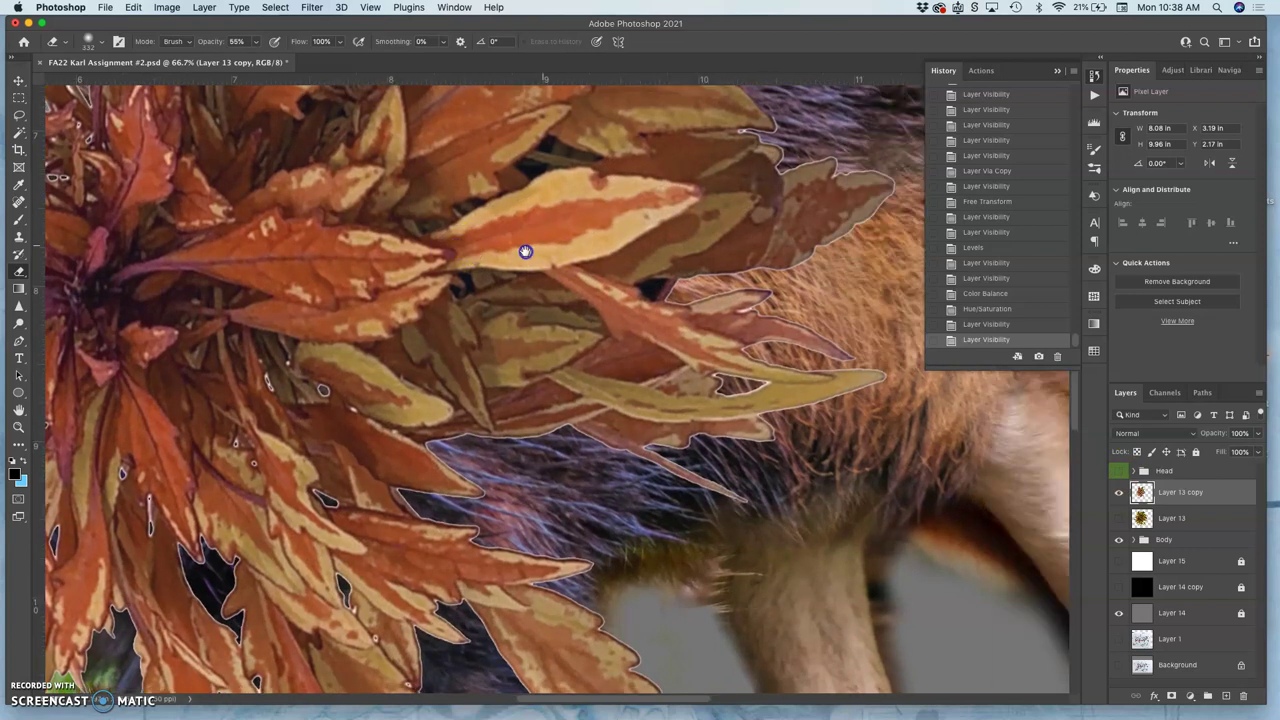
click(20, 133)
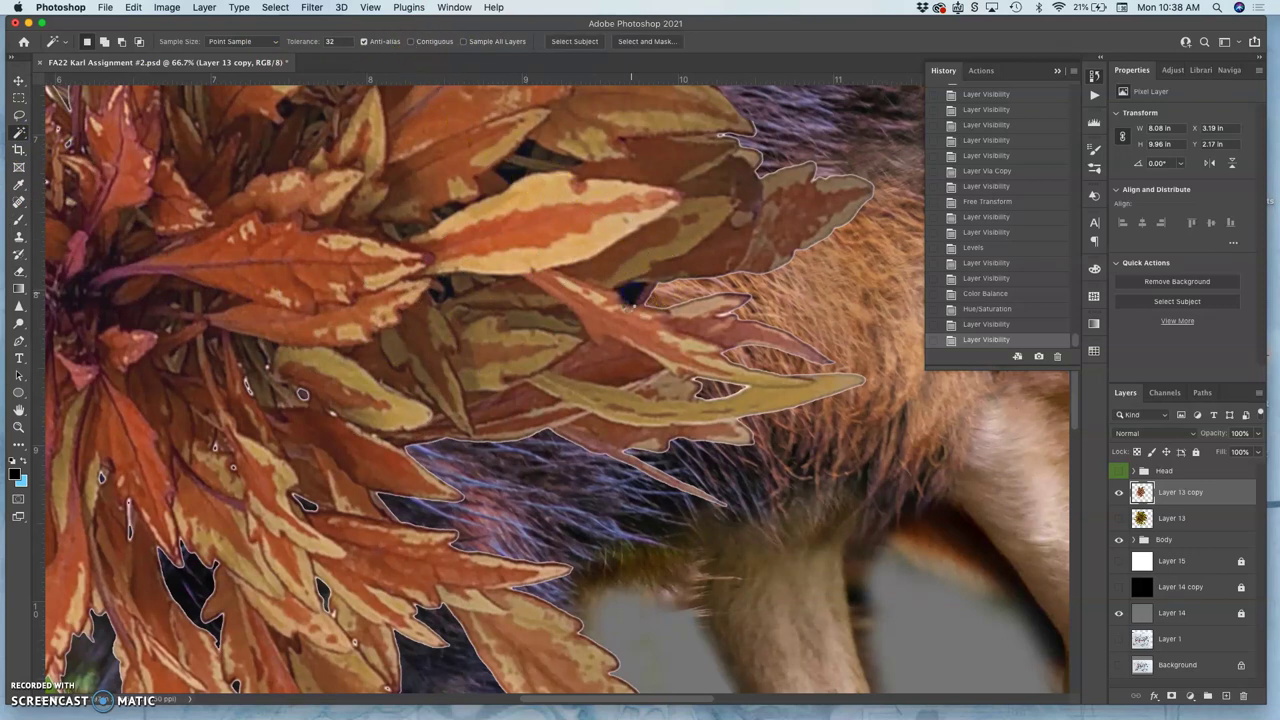
click(630, 298)
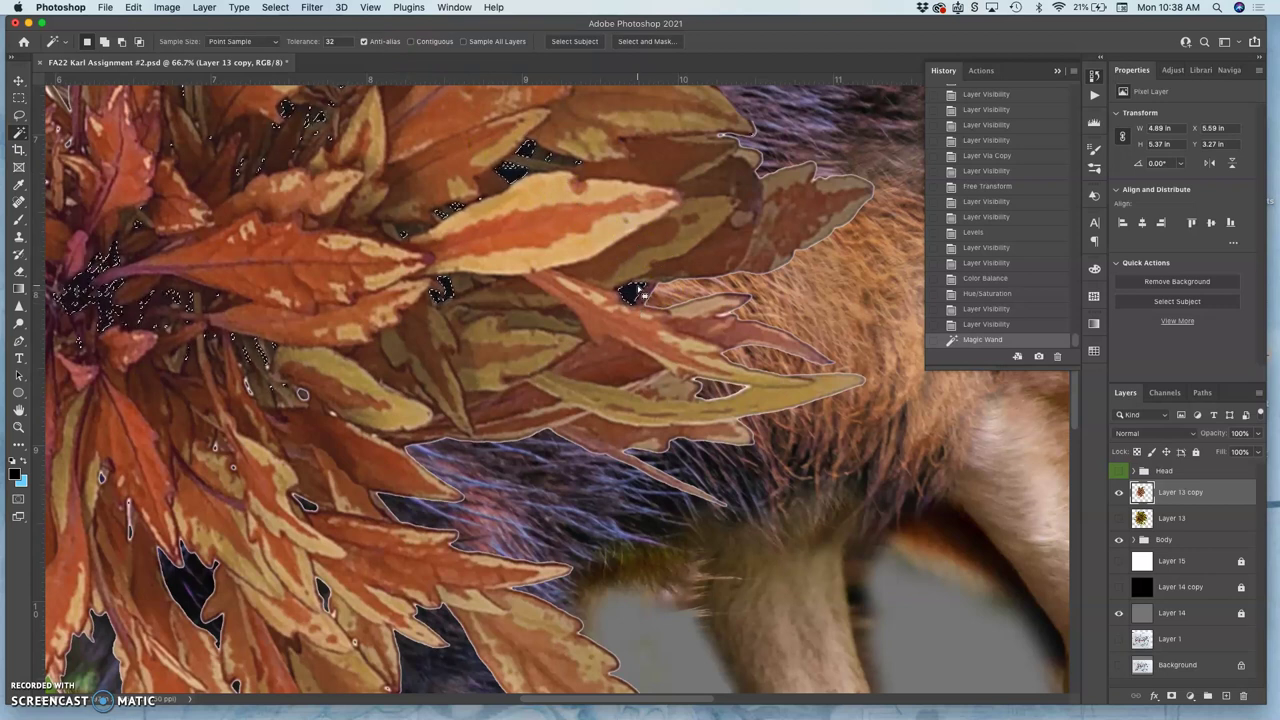
key(Delete)
key(Delete)
key(Delete)
key(Delete)
key(Delete)
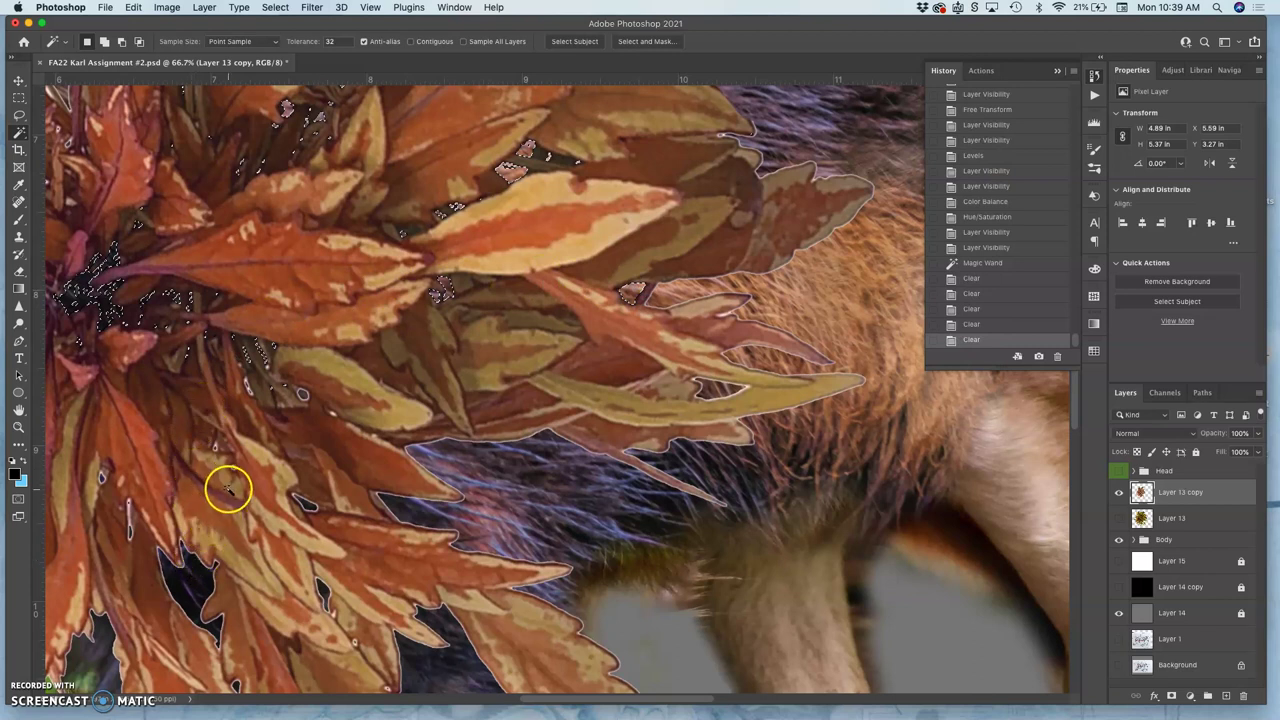
Step: Delete the stray region along the wolf's fur edge from the mane layer and deselect
scroll(225, 470, up, 3)
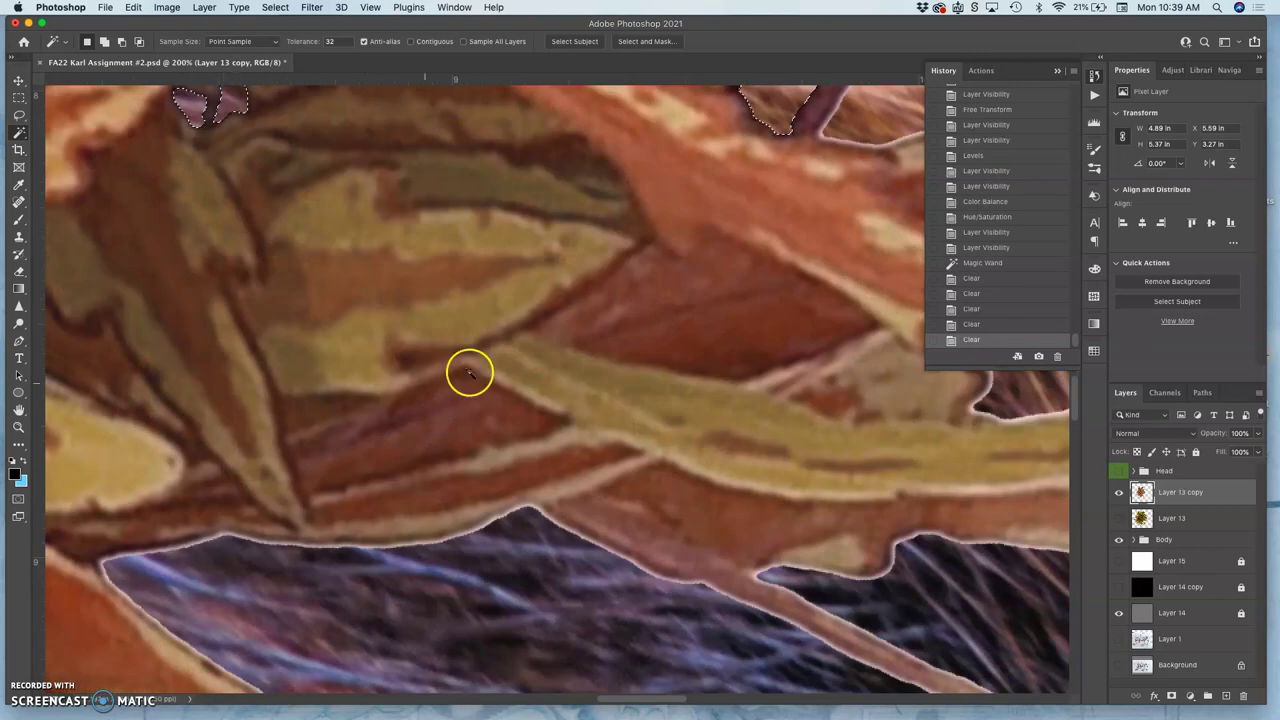
scroll(543, 363, down, 3)
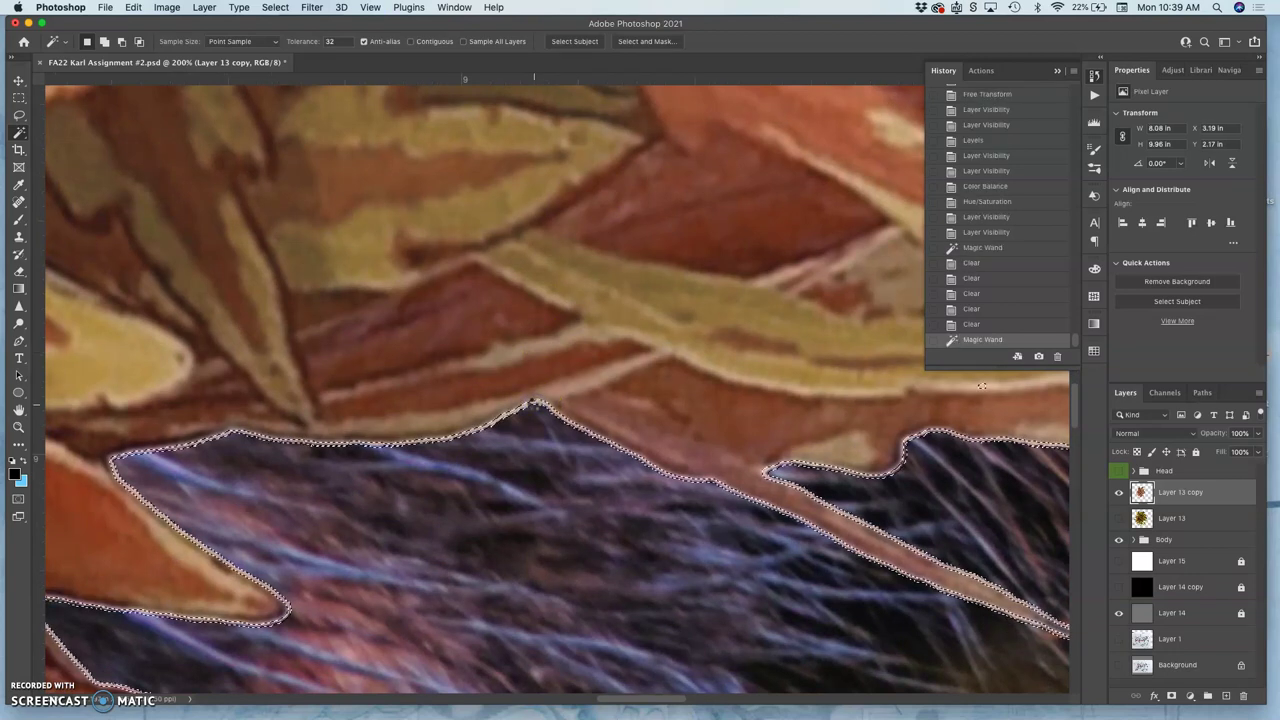
click(524, 410)
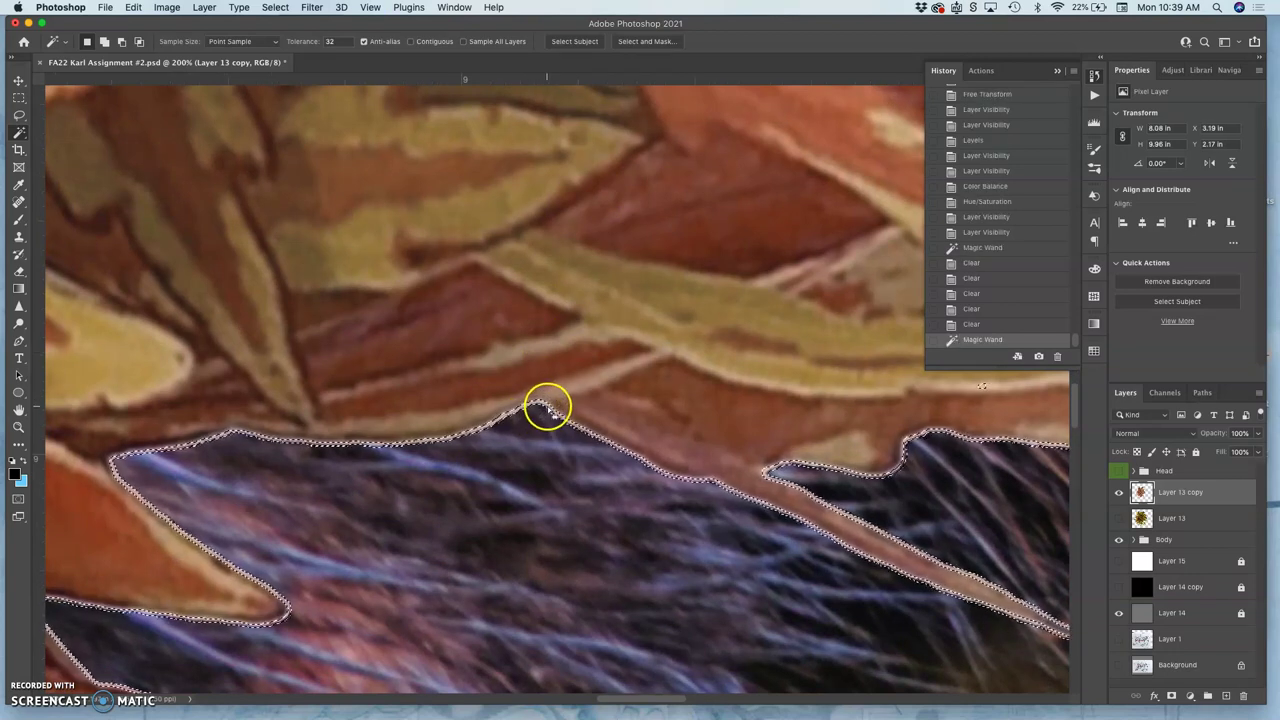
scroll(545, 410, down, 4)
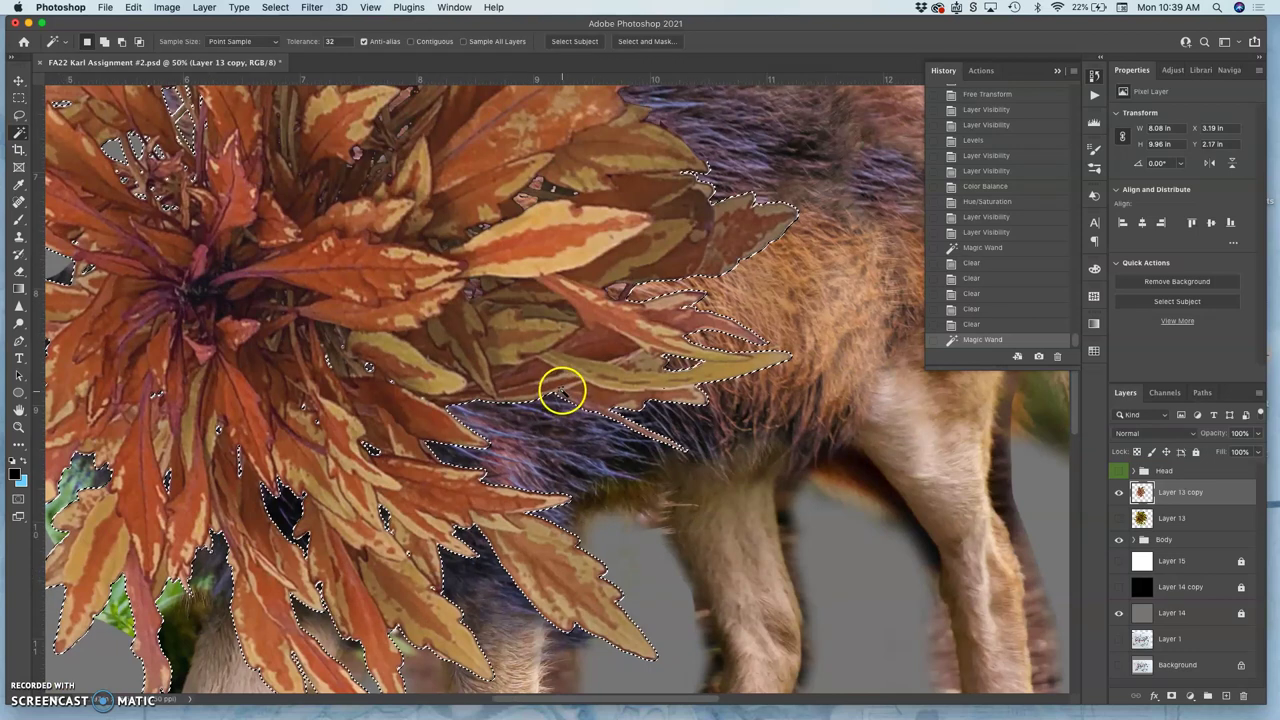
key(Delete)
key(Delete)
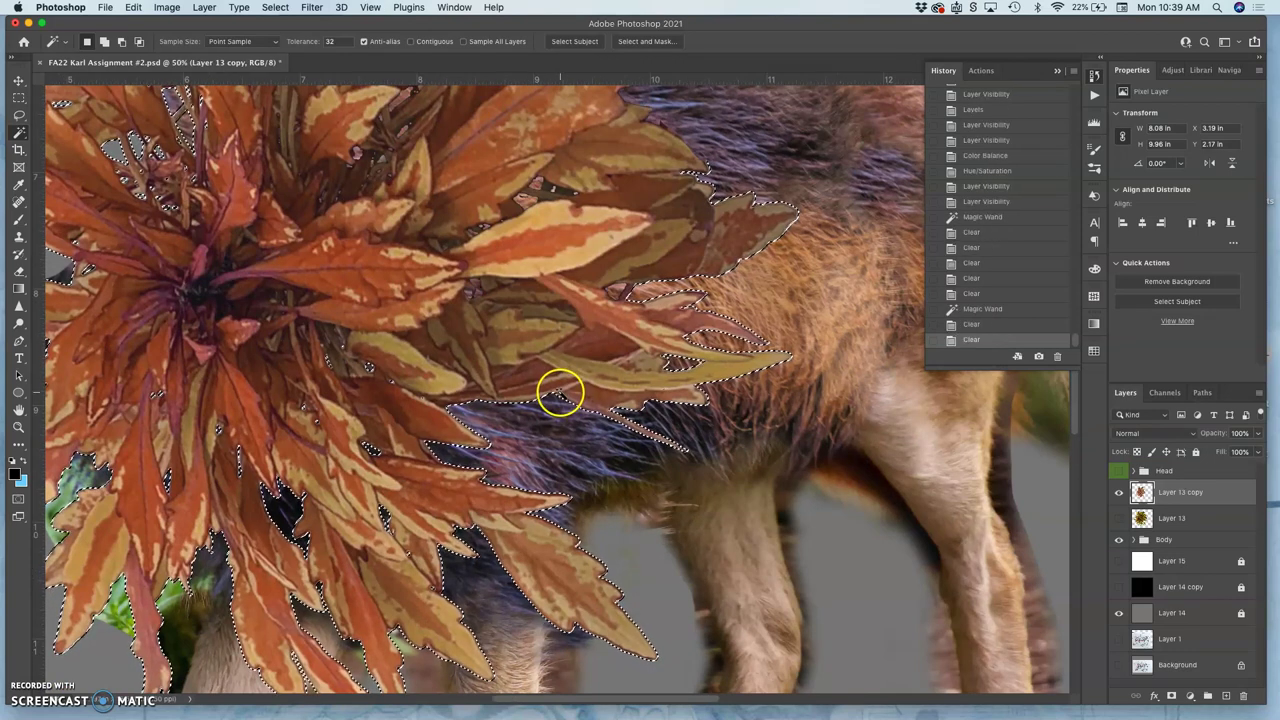
key(ctrl+d)
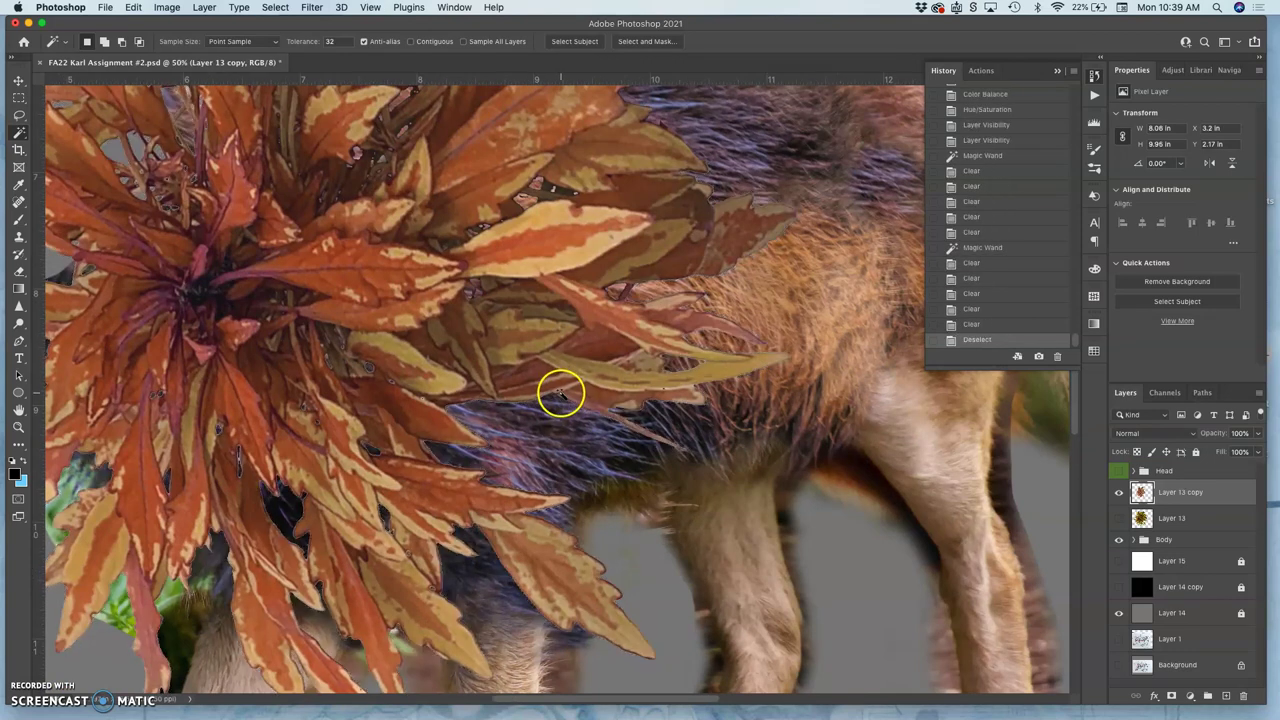
Step: Remove the leftover green leaf patch from the mane, then zoom back out to the whole animal
drag(590, 328, 543, 457)
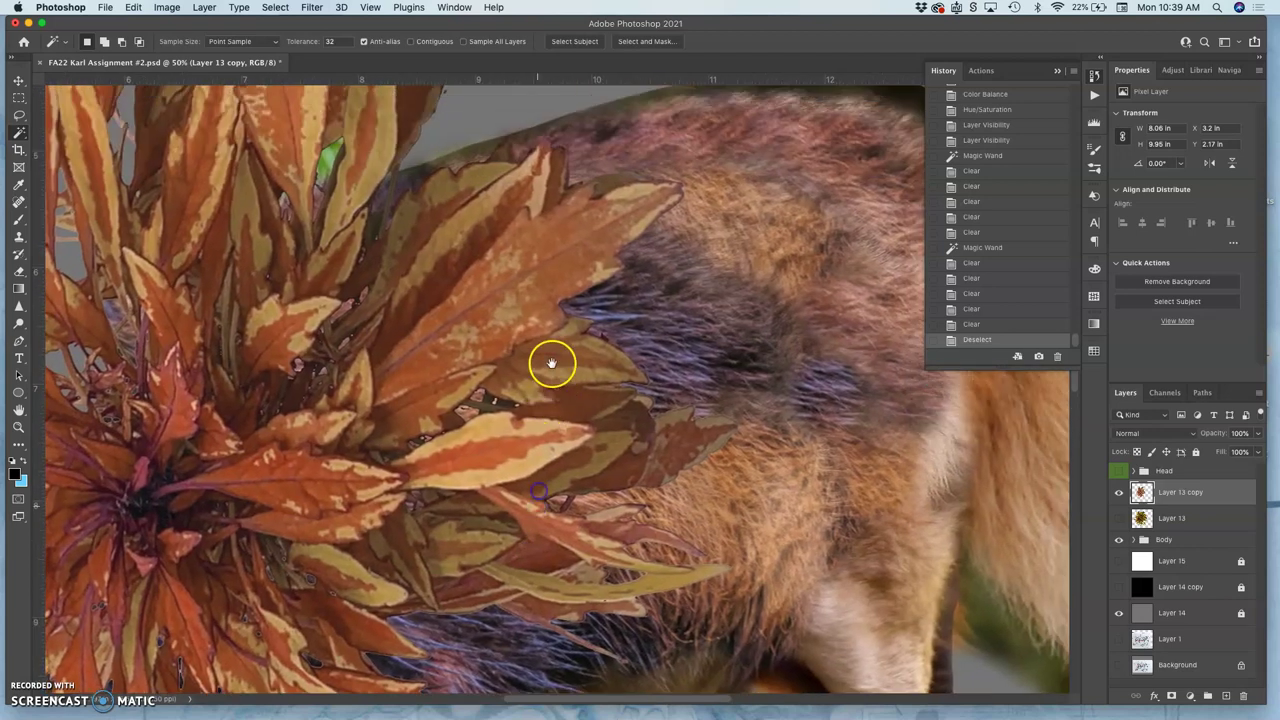
drag(551, 351, 586, 380)
drag(357, 266, 379, 257)
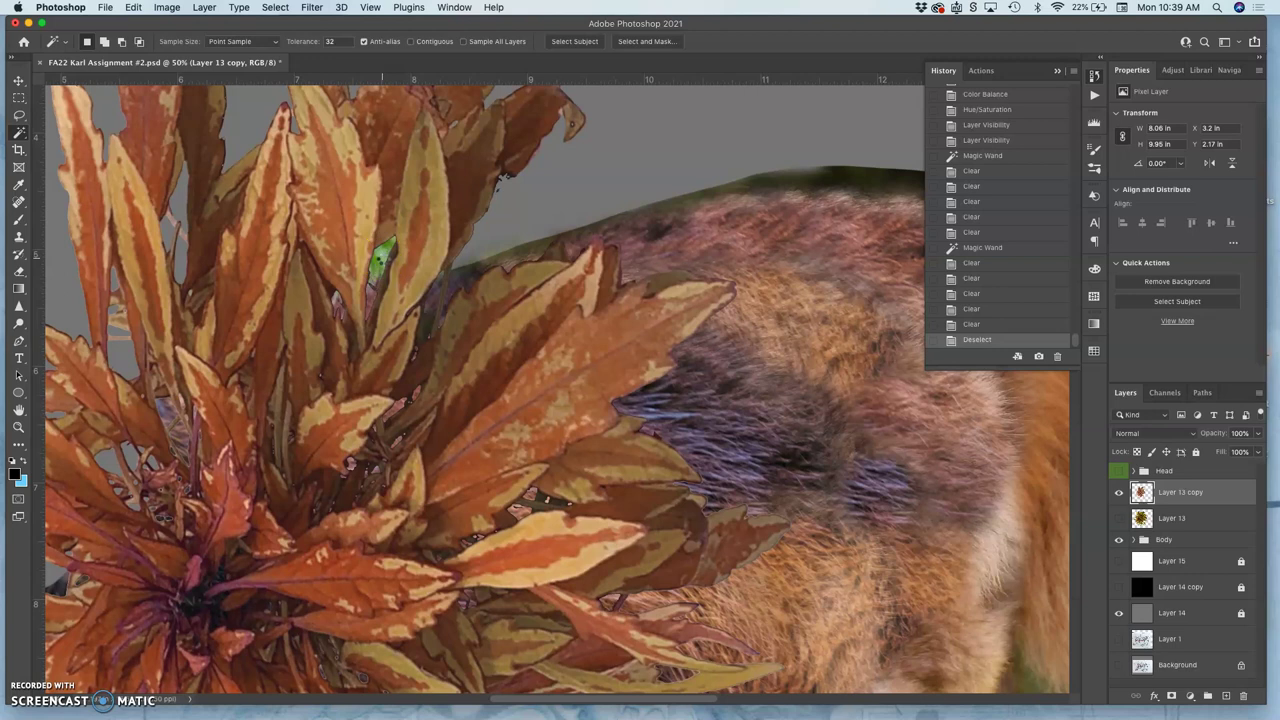
click(394, 257)
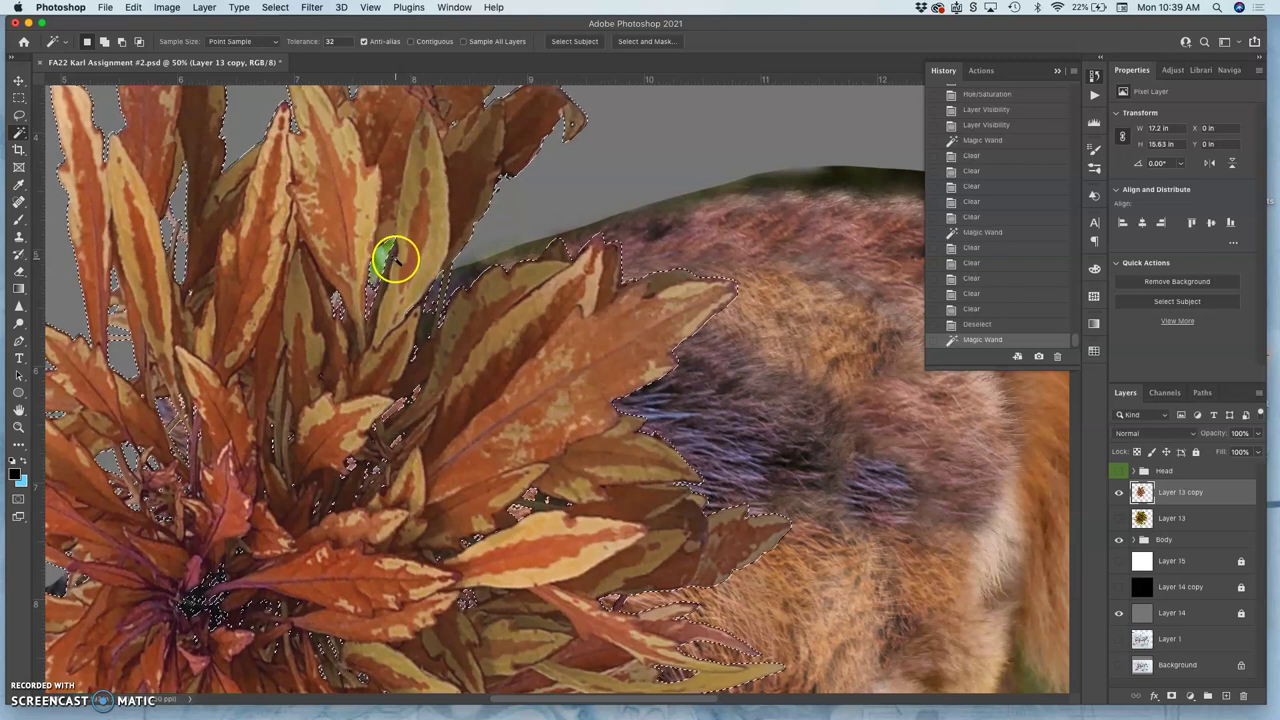
key(Delete)
key(super+d)
drag(480, 376, 486, 209)
drag(486, 305, 490, 225)
key(super+minus)
key(super+minus)
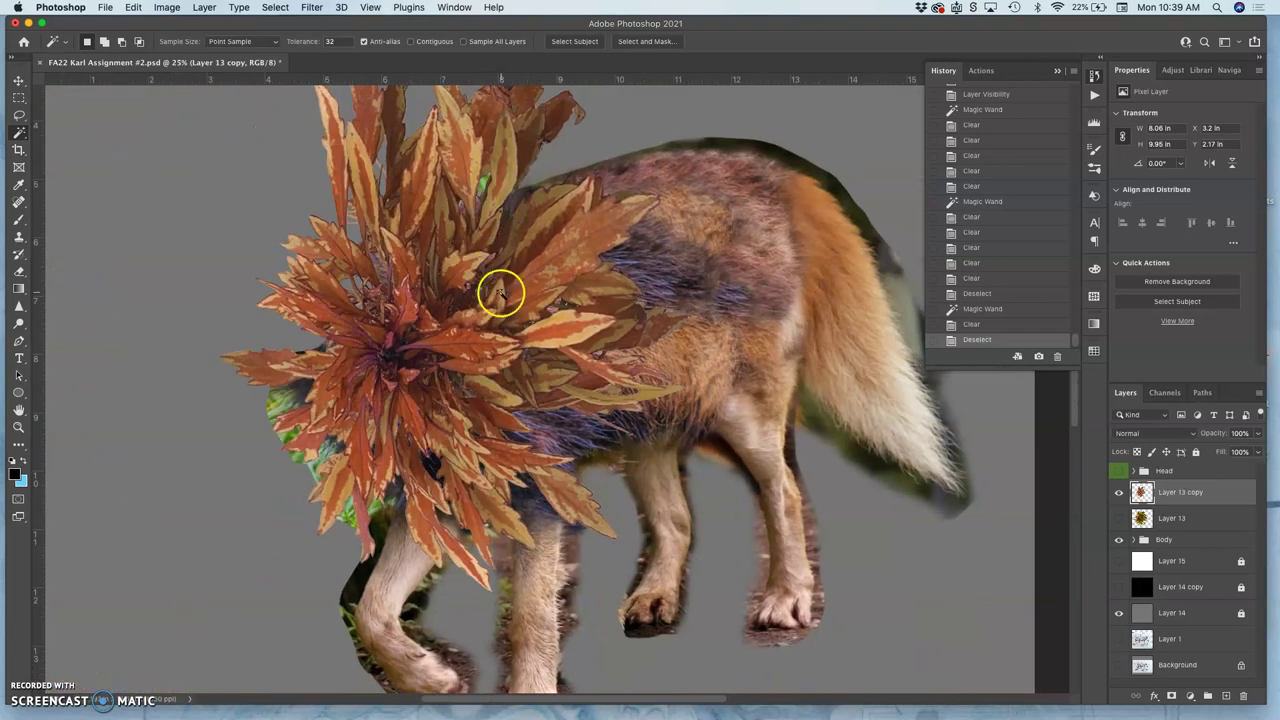
scroll(550, 280, up, 2)
scroll(550, 280, right, 1)
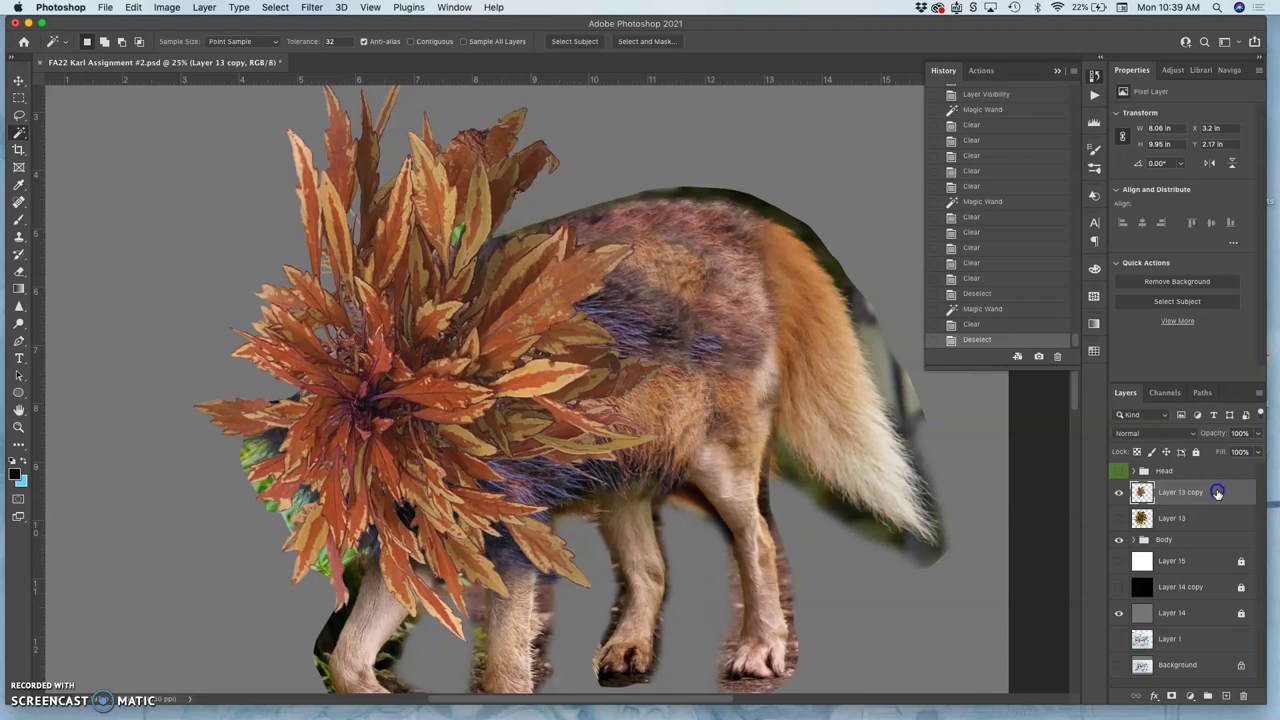
Step: Turn on a Drop Shadow layer style for the Layer 13 copy mane
double_click(1224, 494)
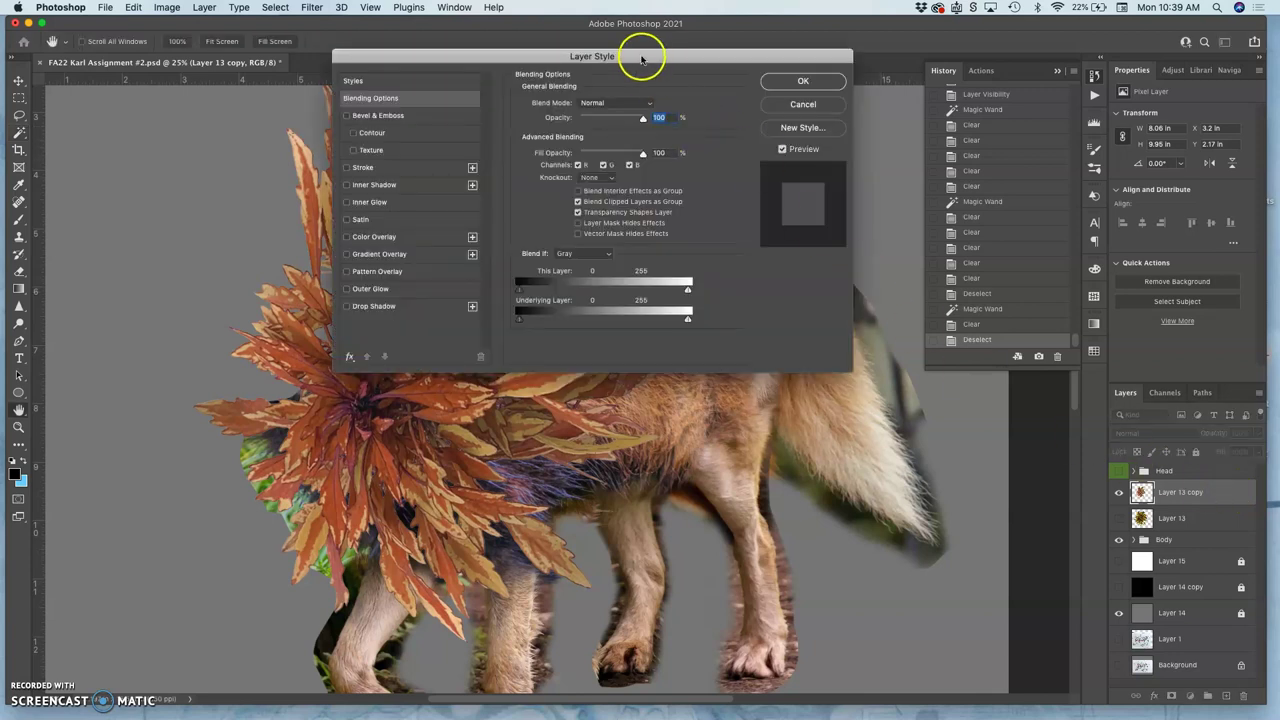
drag(649, 51, 943, 34)
click(641, 285)
click(667, 285)
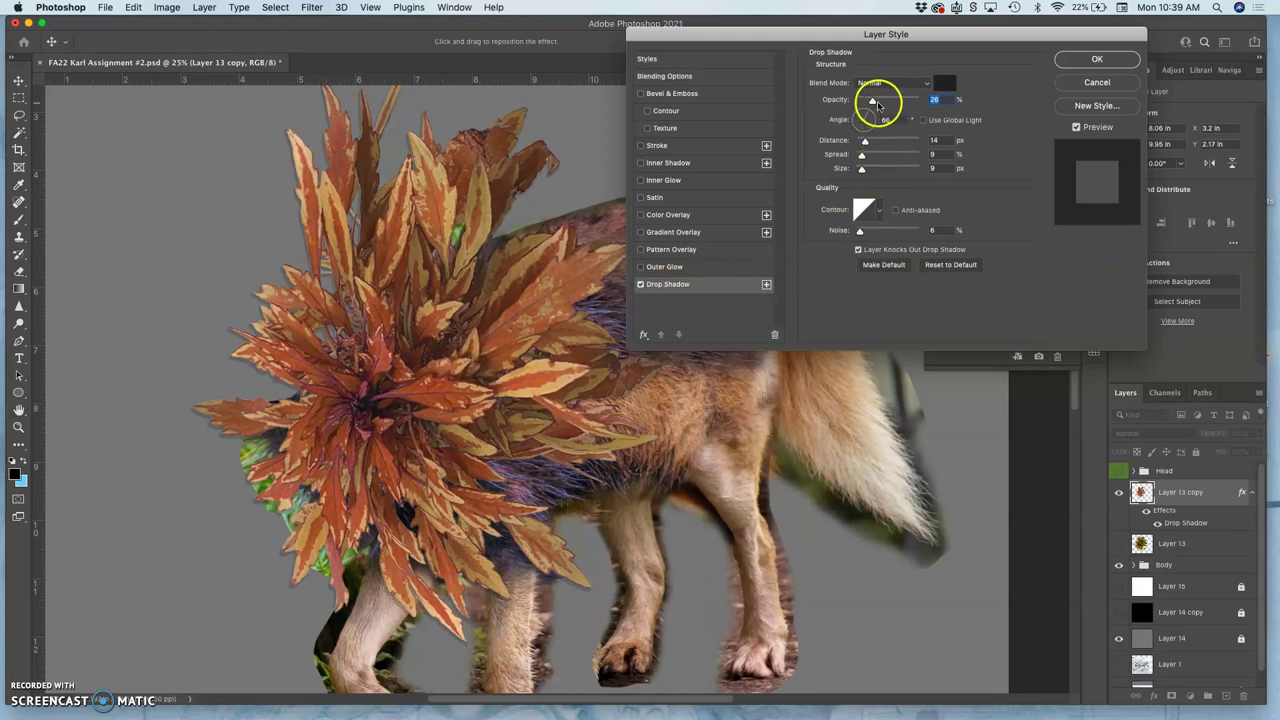
drag(872, 100, 920, 100)
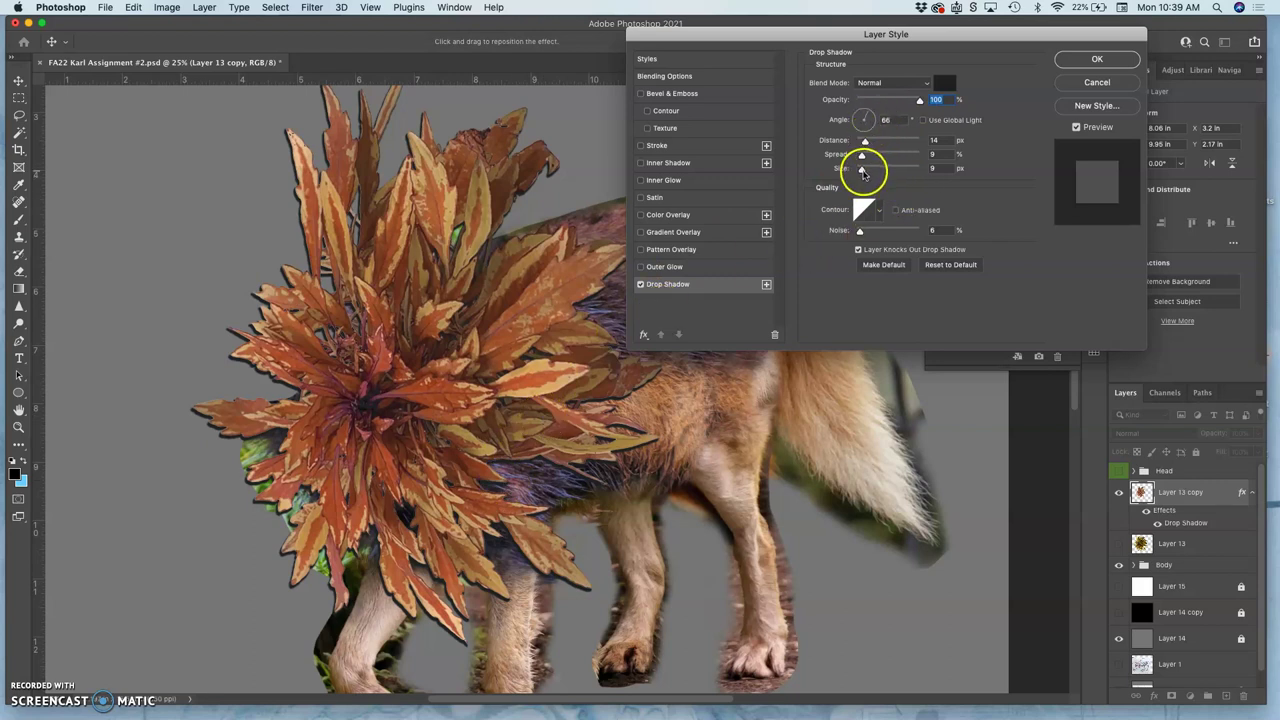
drag(862, 168, 895, 142)
Step: Tune the shadow to 53% opacity, 71 px distance, 6% spread, 70 px size and 36% noise
drag(900, 43, 974, 44)
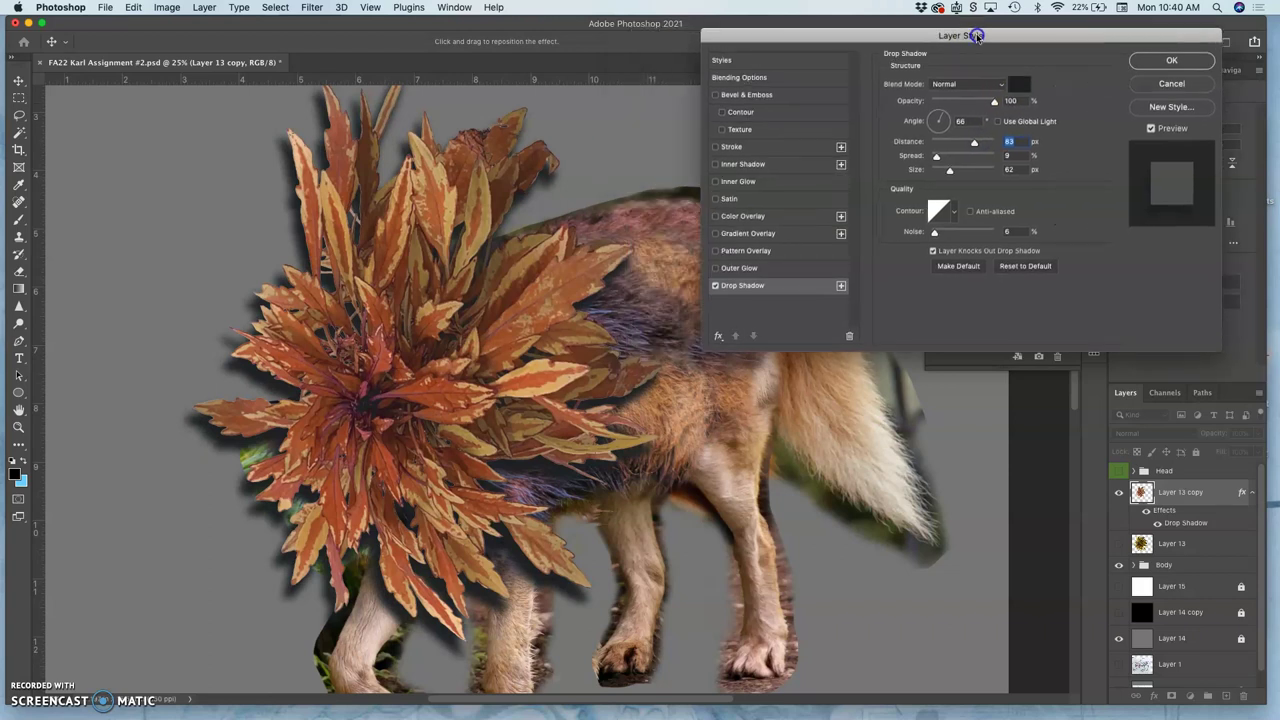
drag(993, 101, 974, 106)
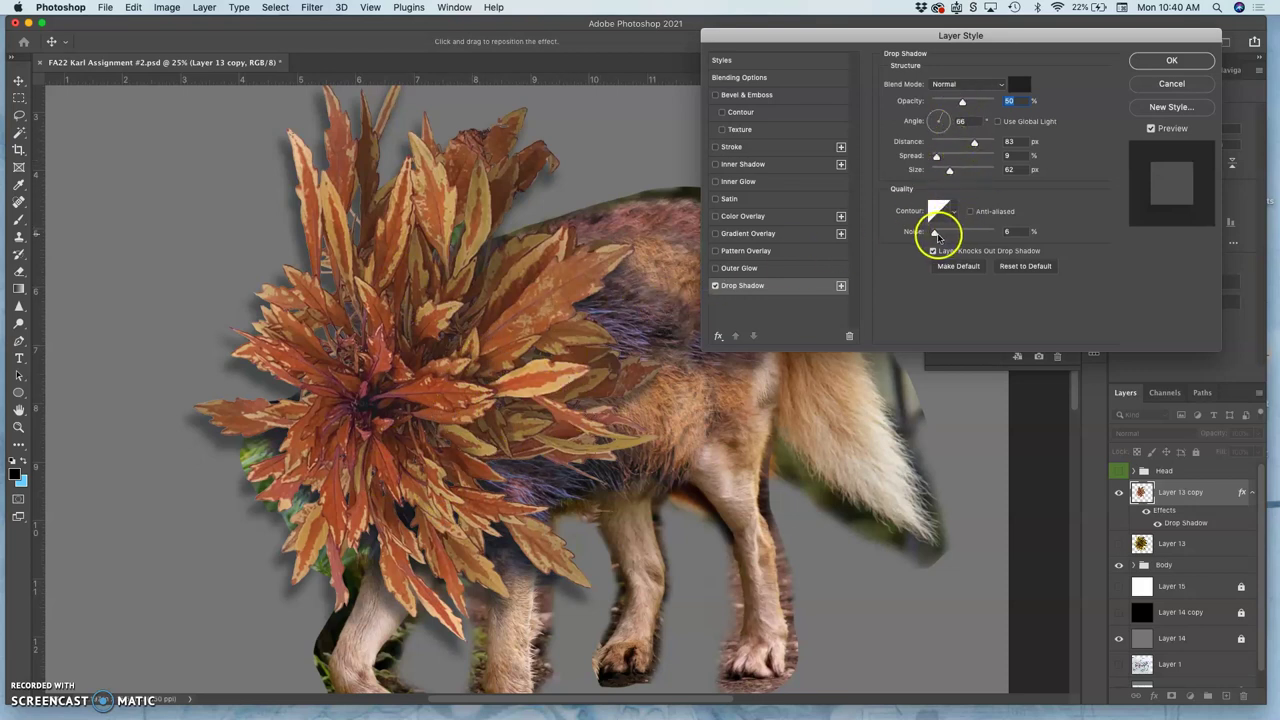
drag(937, 233, 969, 233)
scroll(953, 238, up, 5)
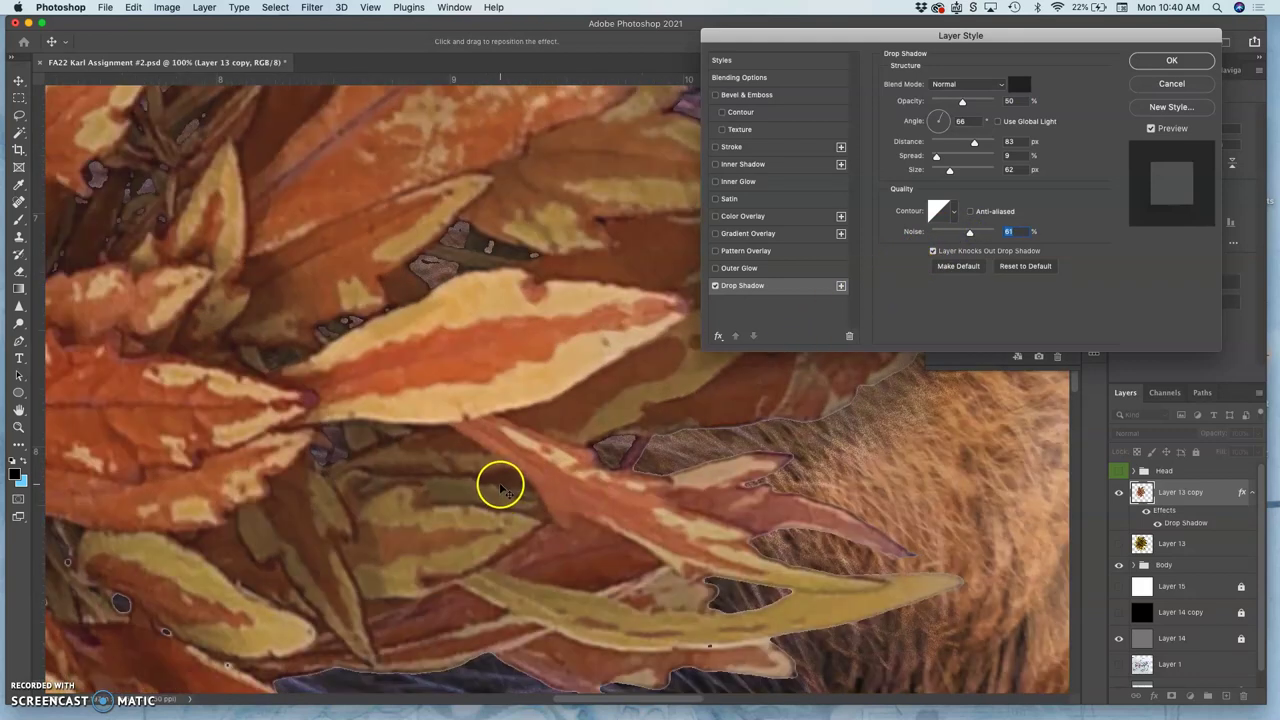
scroll(491, 480, down, 10)
scroll(587, 199, down, 10)
scroll(587, 199, left, 5)
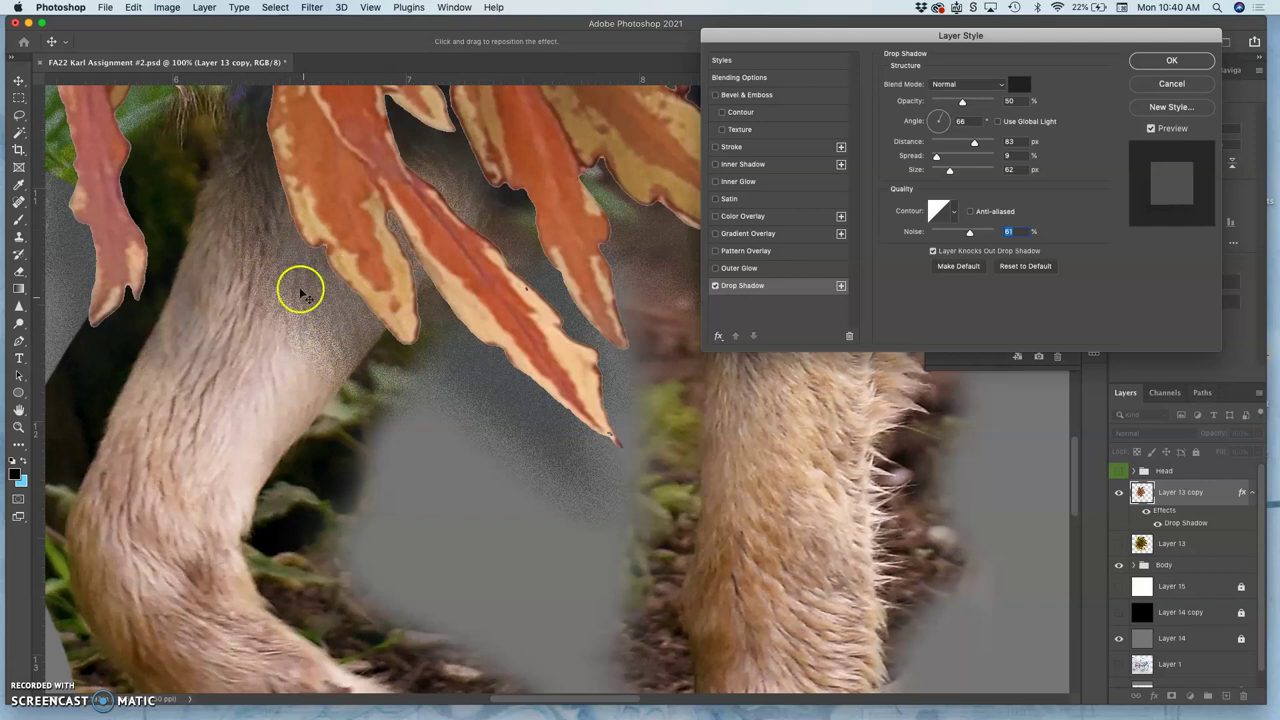
mouse_move(966, 243)
mouse_down()
mouse_move(971, 232)
mouse_move(918, 235)
mouse_move(954, 234)
mouse_move(957, 249)
mouse_up()
click(970, 150)
drag(962, 102, 966, 102)
click(949, 172)
drag(949, 172, 963, 103)
click(937, 157)
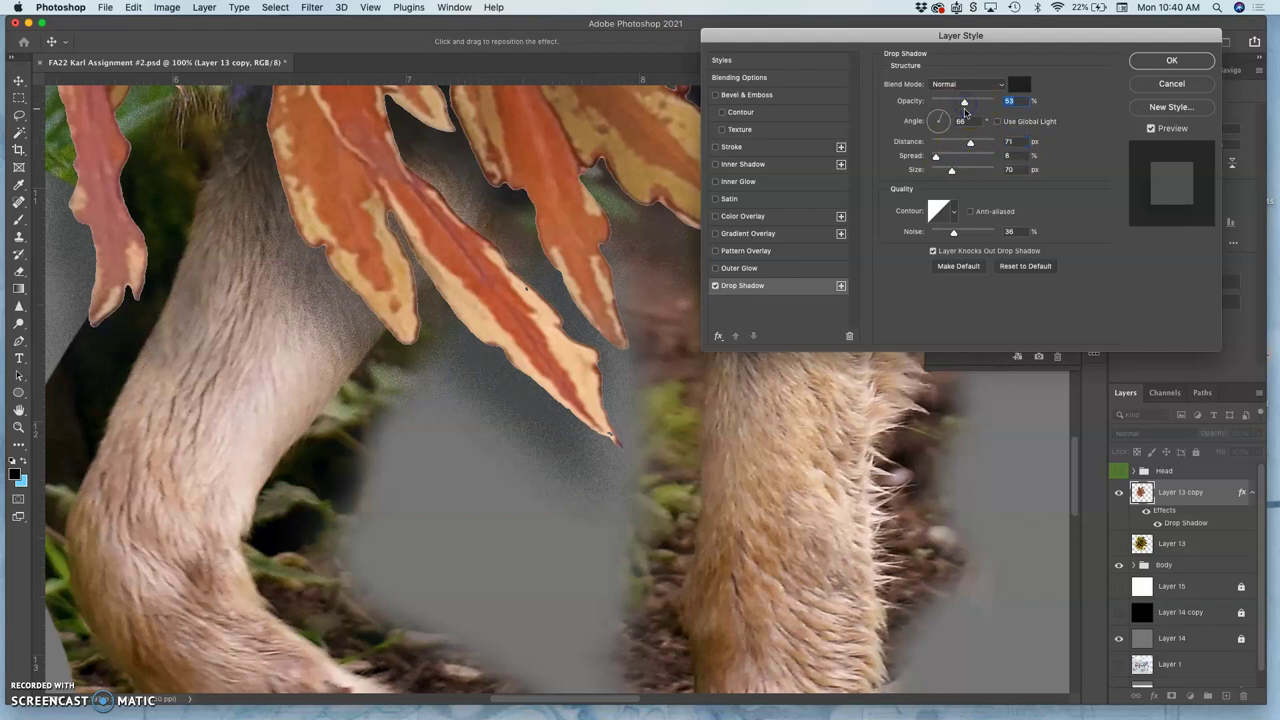
Step: Commit the drop shadow and zoom out to the whole canvas
click(1162, 60)
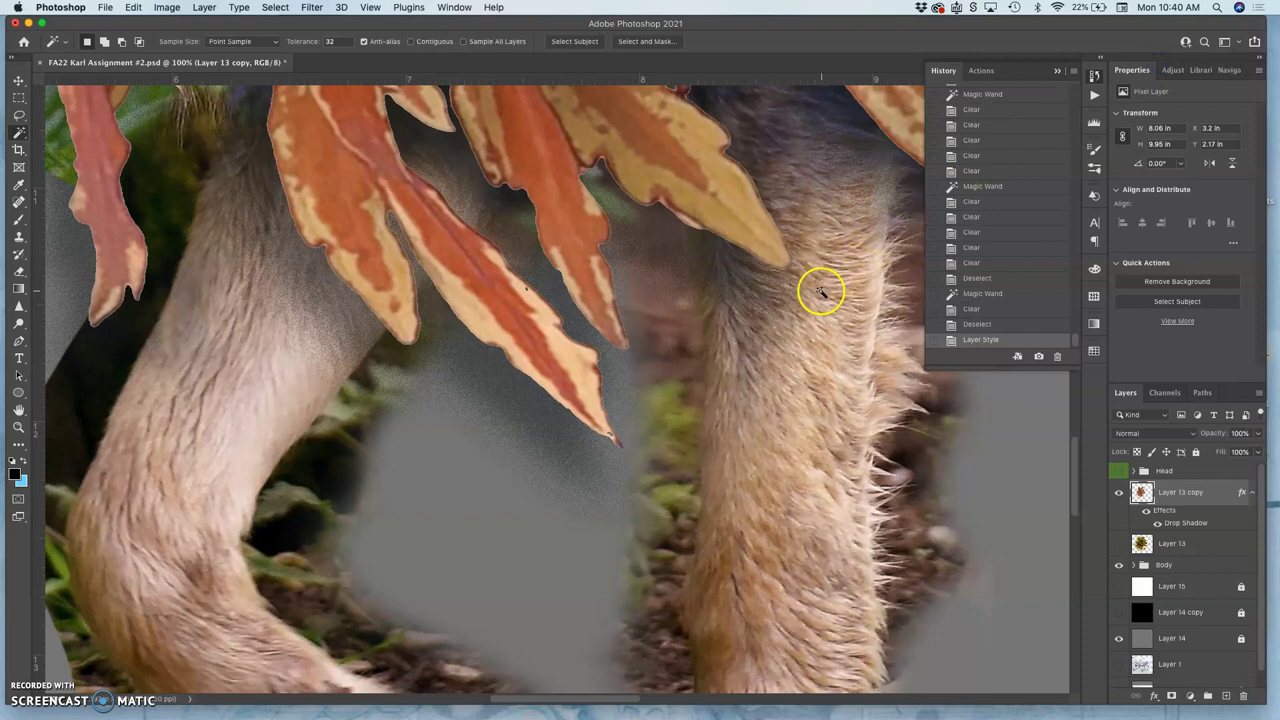
key(super+minus)
key(super+minus)
key(super+minus)
key(super+minus)
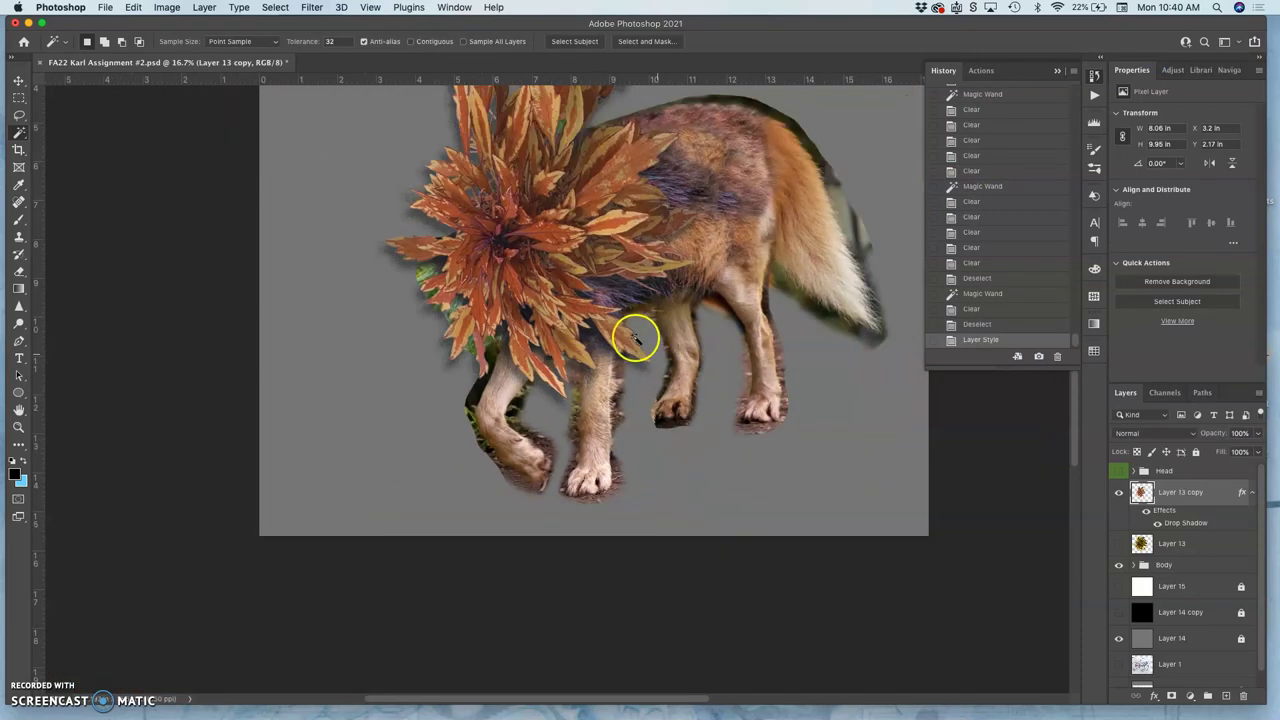
key(super+minus)
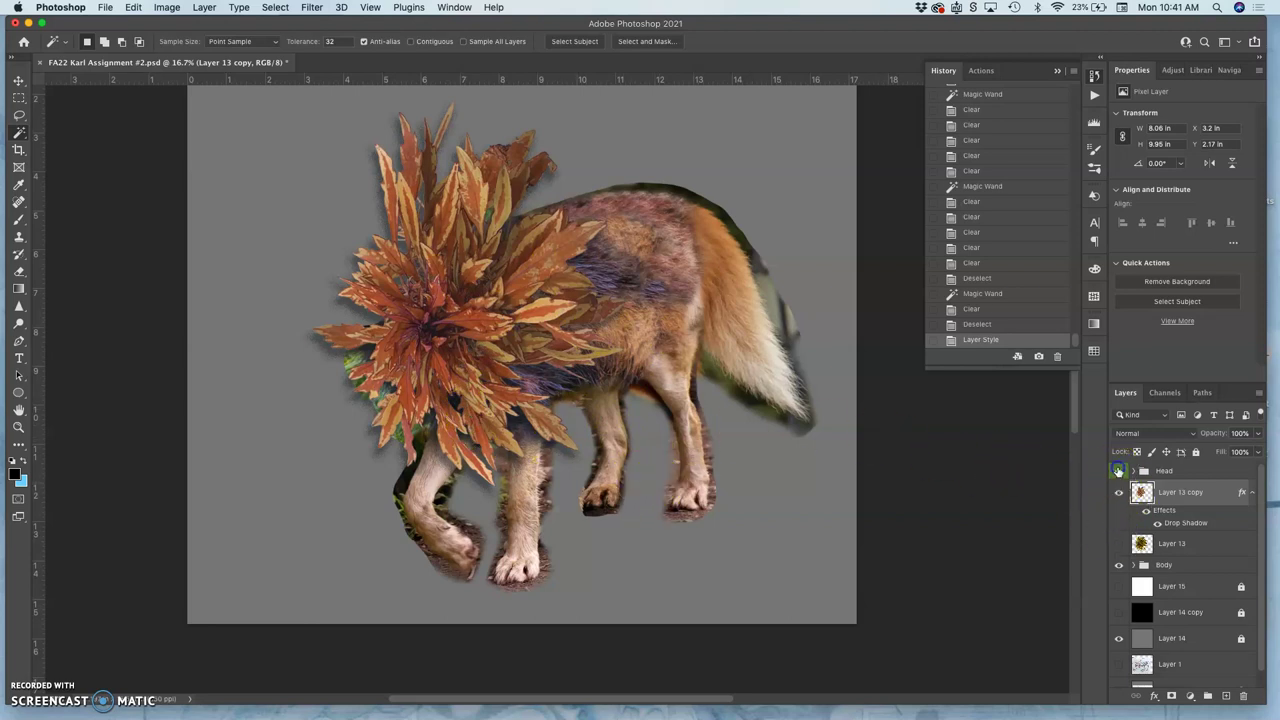
Step: Show the Head group, hide Layers 6, 4, 2 and 3, and select a visible Layer 7
click(1119, 470)
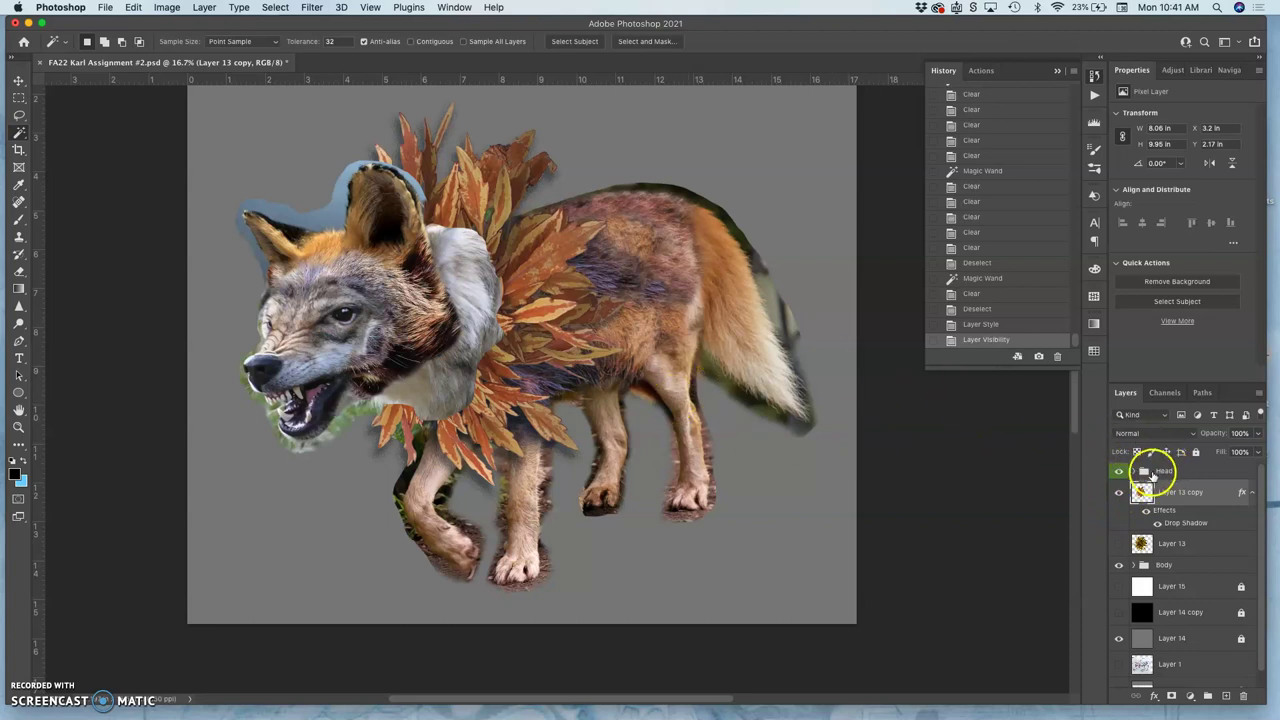
click(1131, 474)
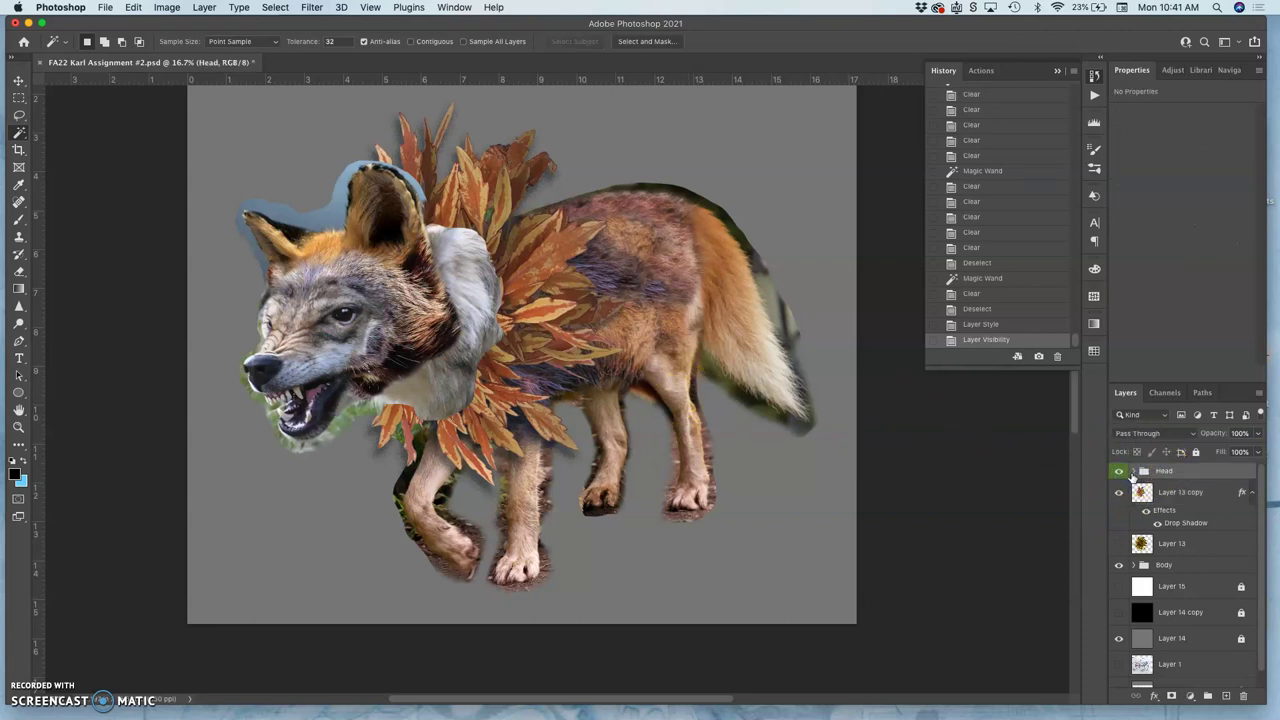
click(1132, 471)
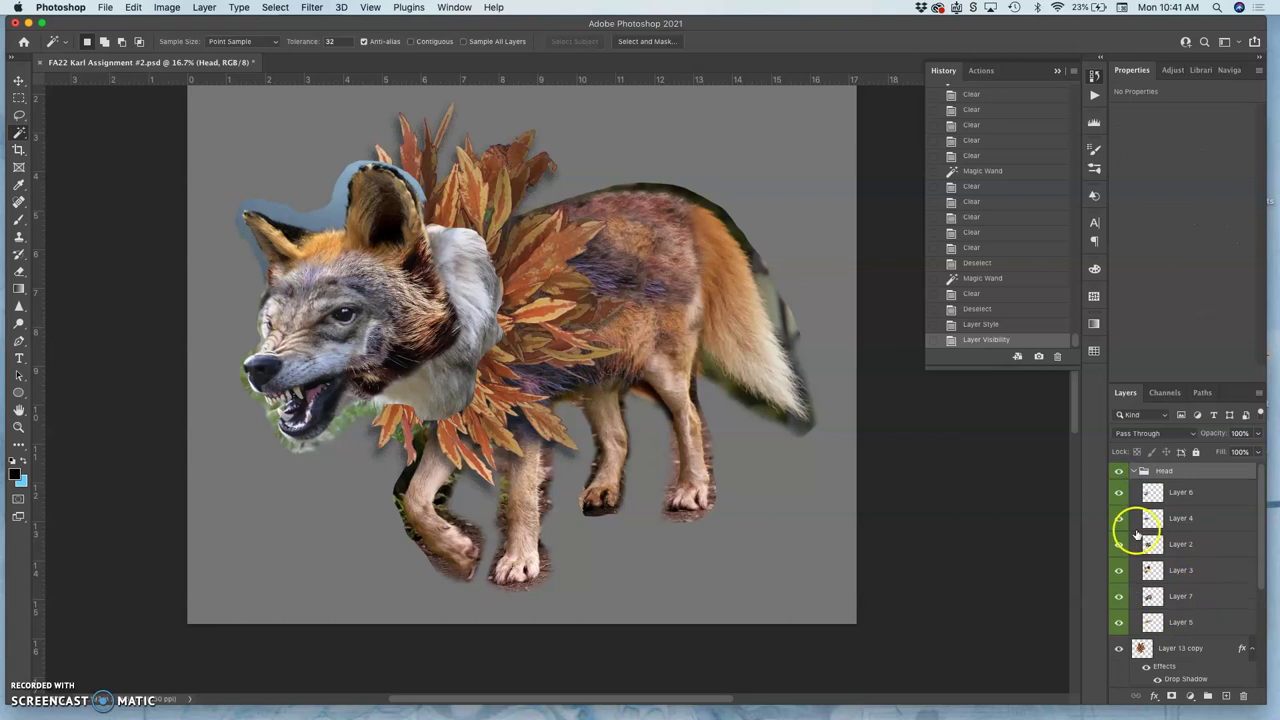
click(1119, 492)
click(1119, 518)
click(1119, 544)
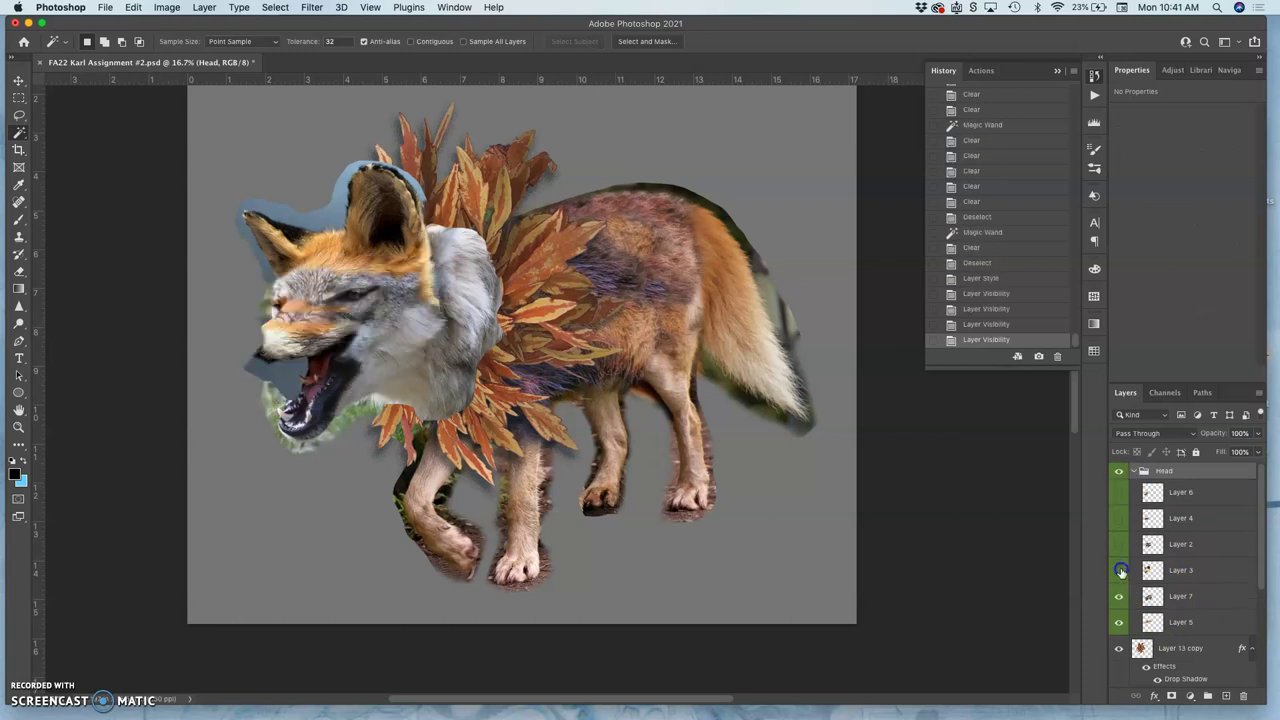
click(1119, 570)
click(1119, 596)
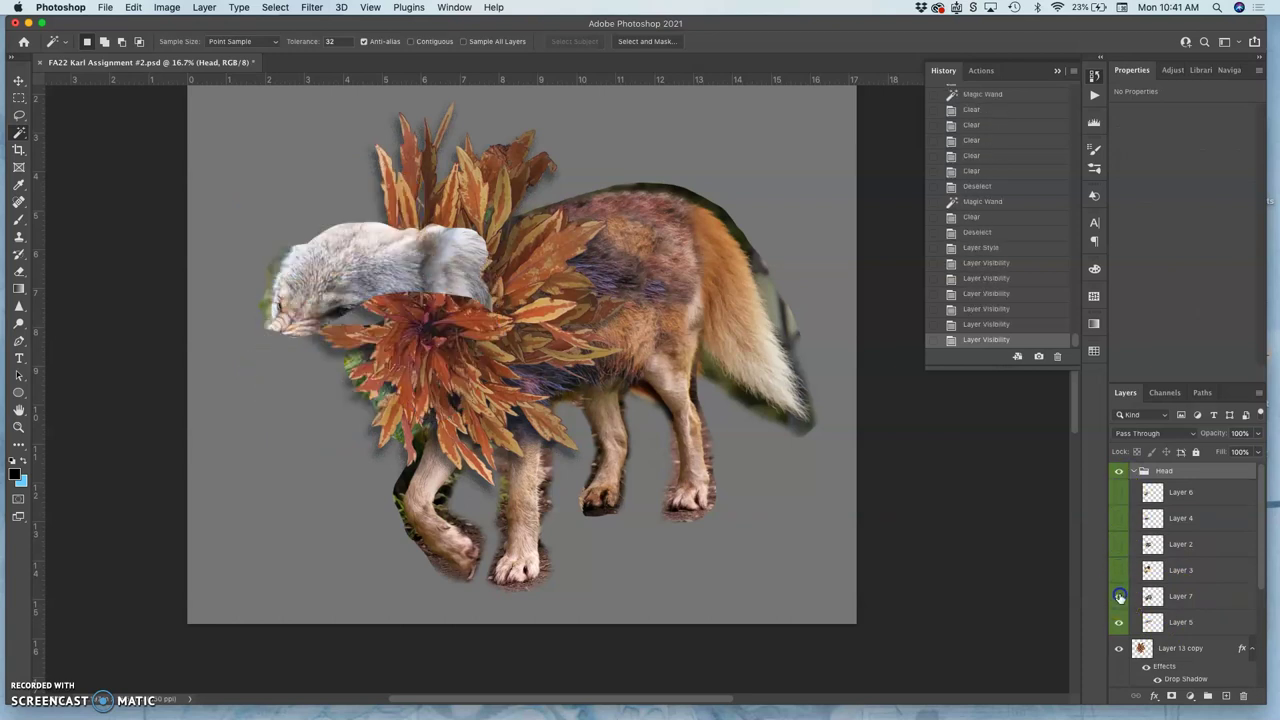
click(1119, 596)
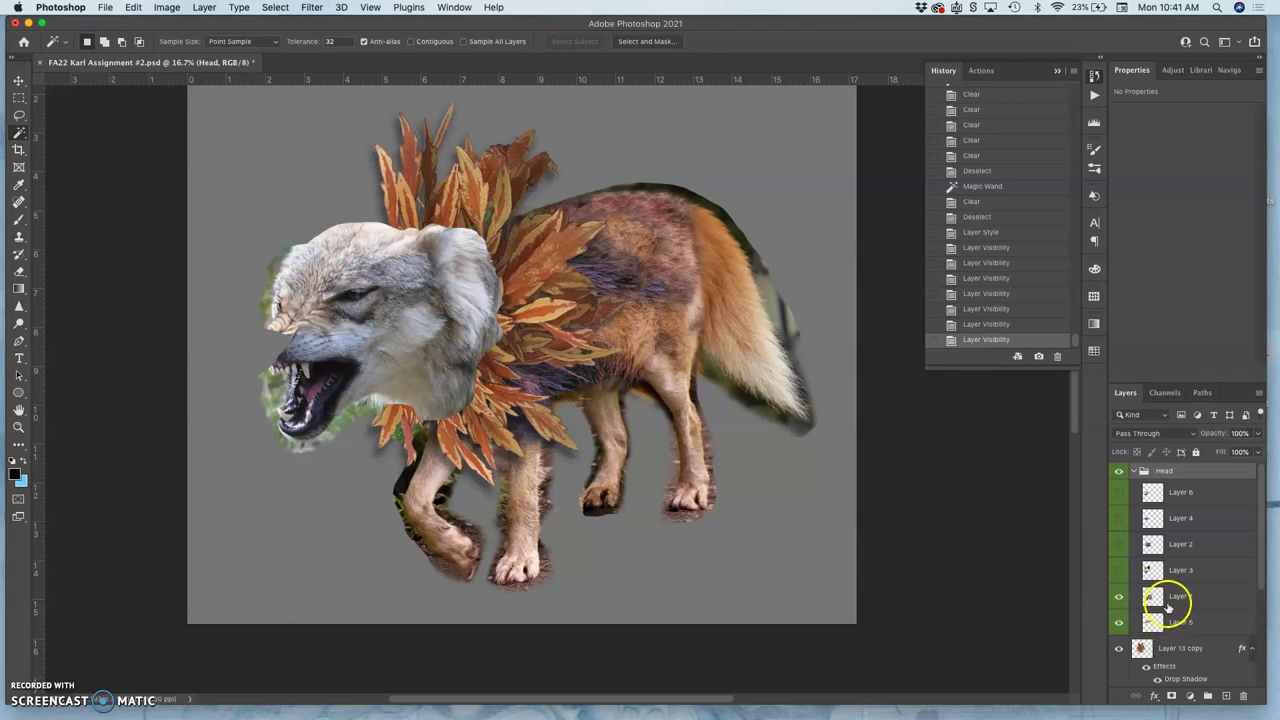
click(1165, 605)
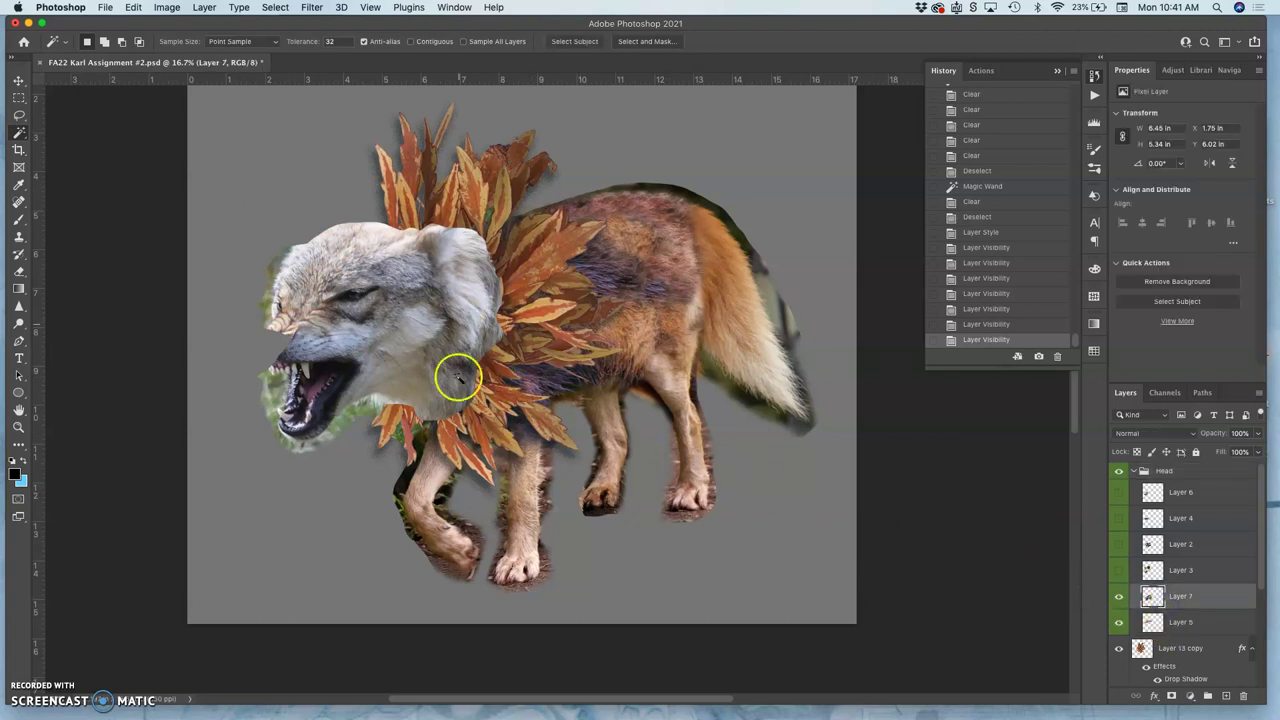
Step: Zoom in on the head and switch to the Eraser with a soft brush
key(super+equal)
key(super+equal)
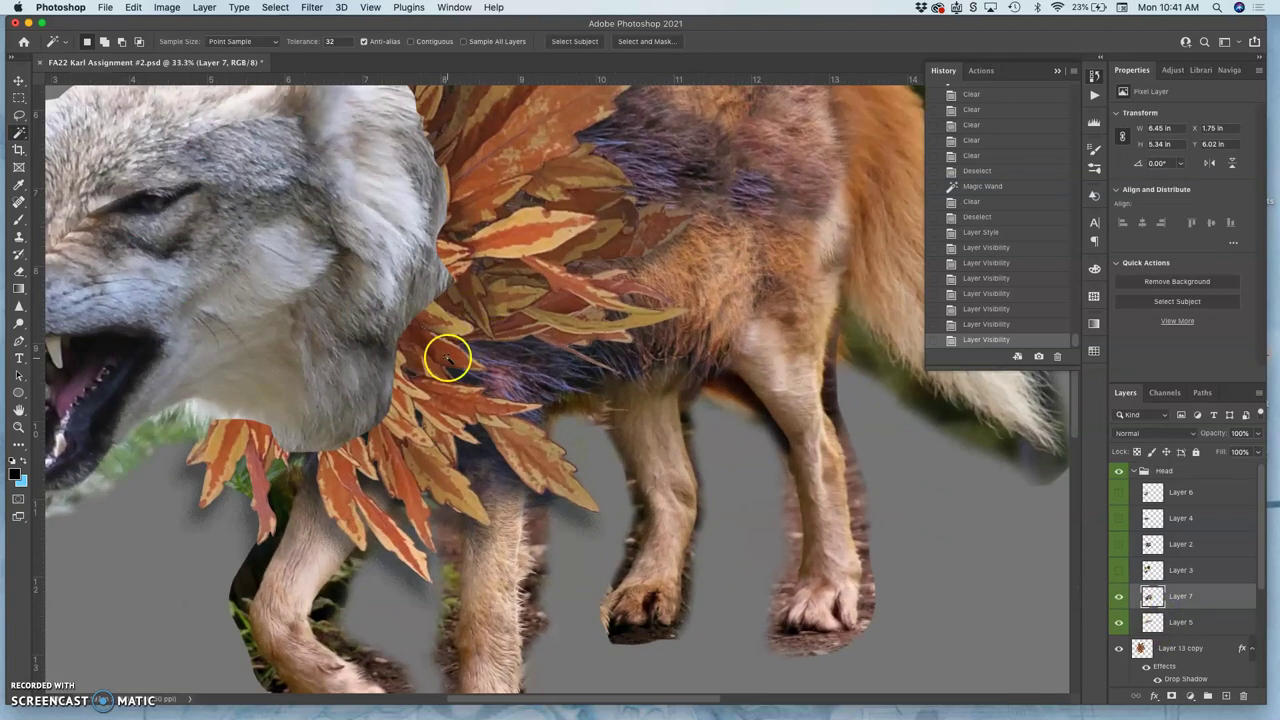
drag(430, 342, 565, 370)
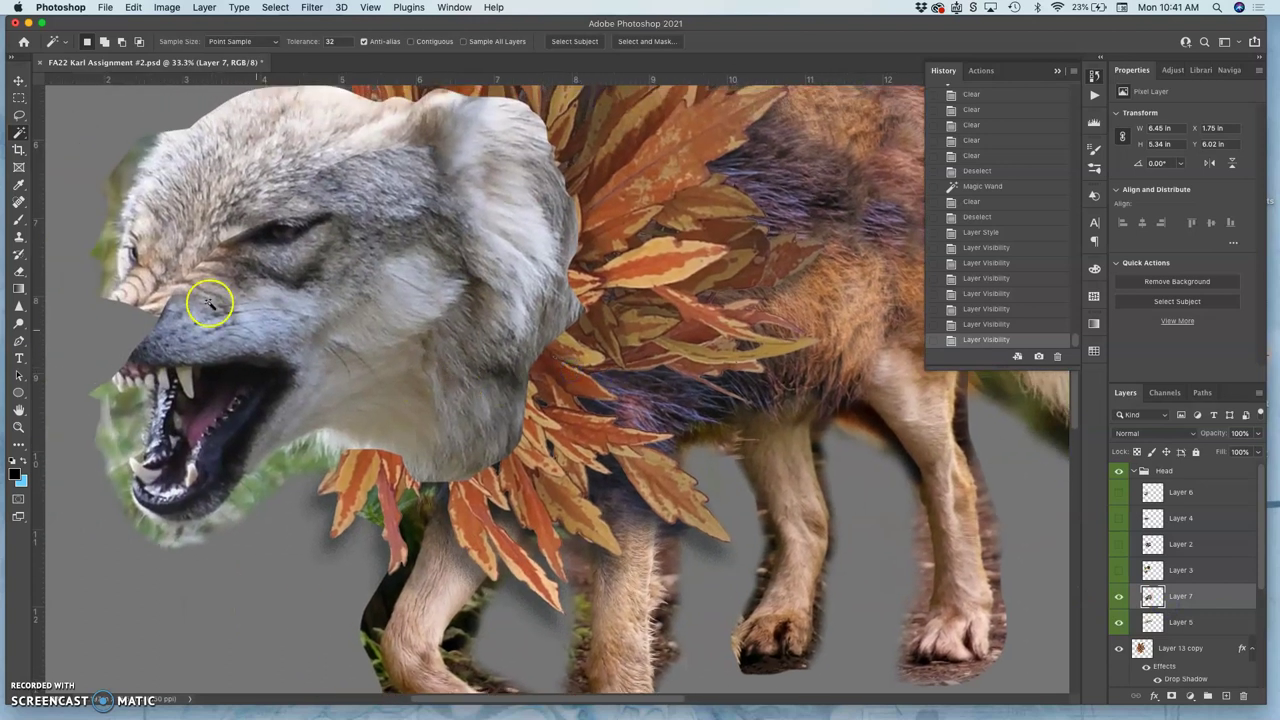
click(18, 271)
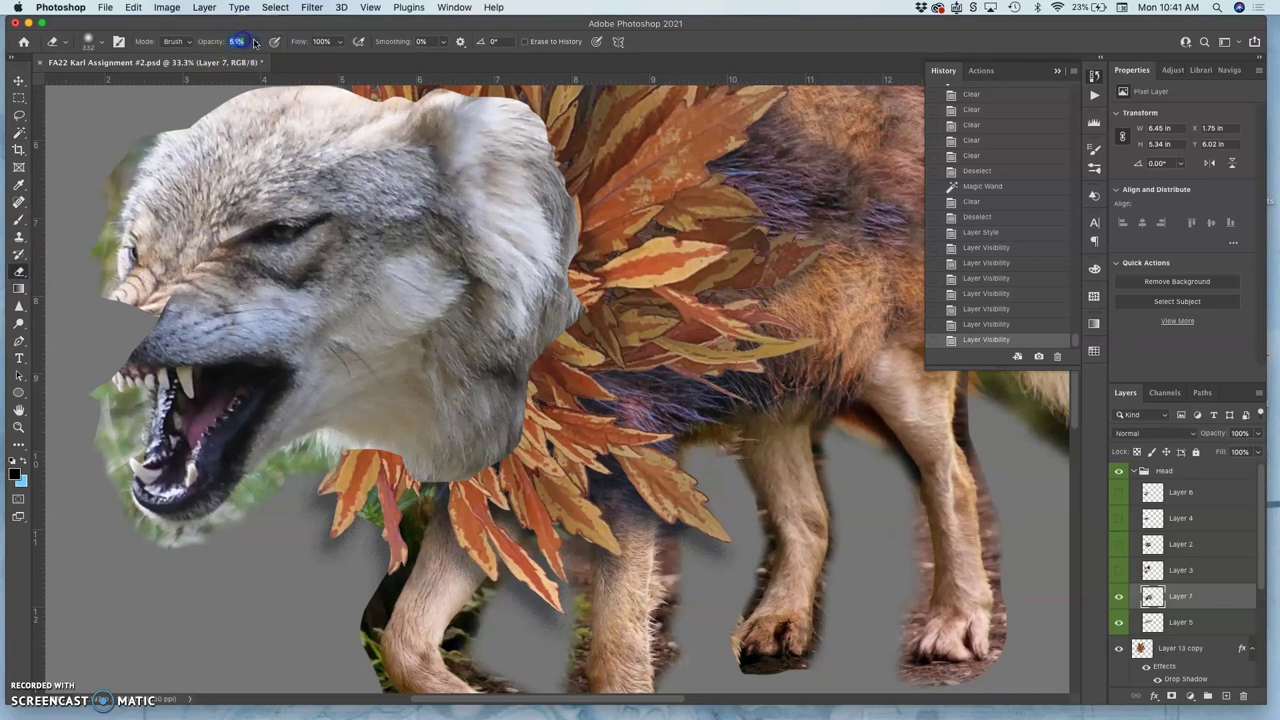
click(87, 41)
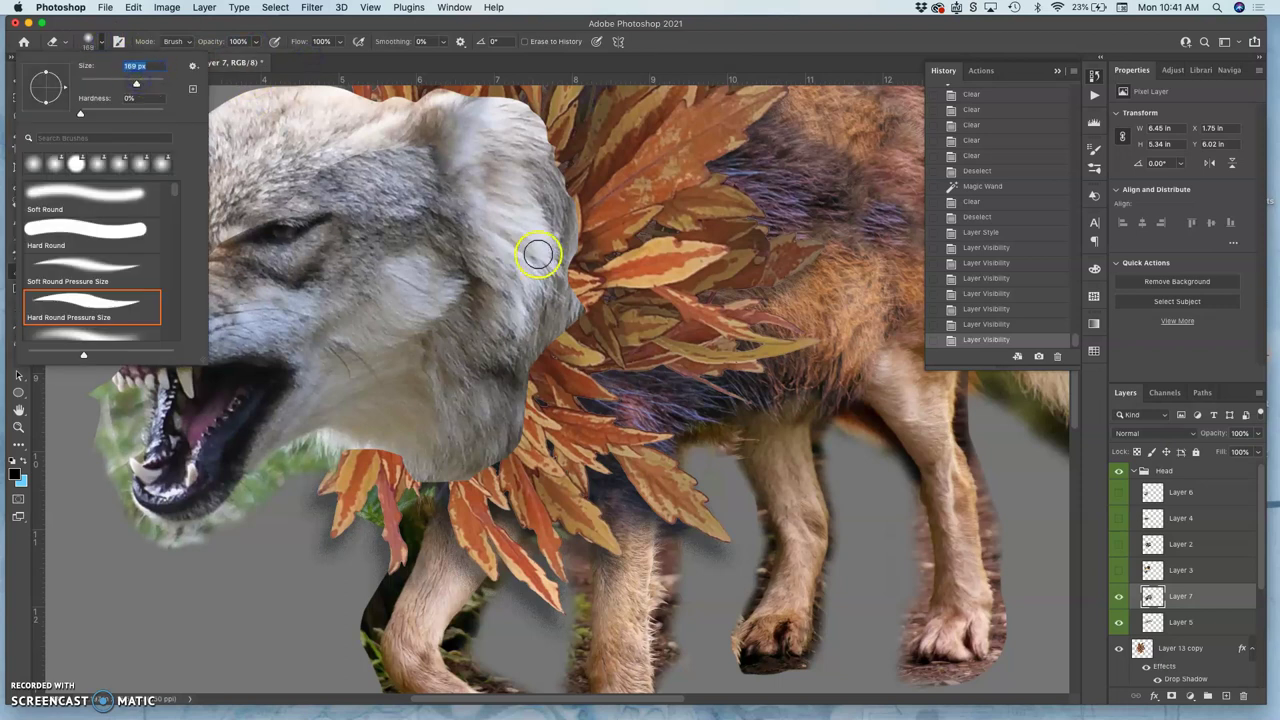
click(584, 206)
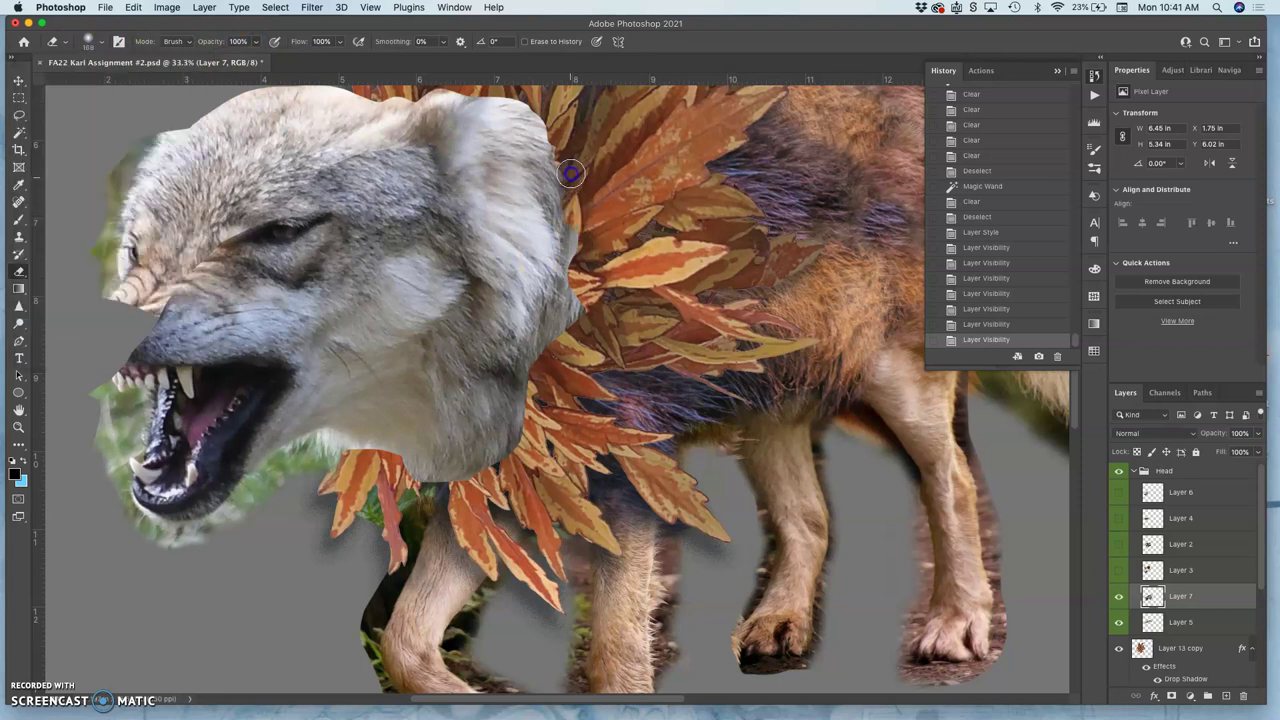
Step: Hide Layer 5 and erase up along Layer 7's neck edge
click(547, 125)
click(1119, 622)
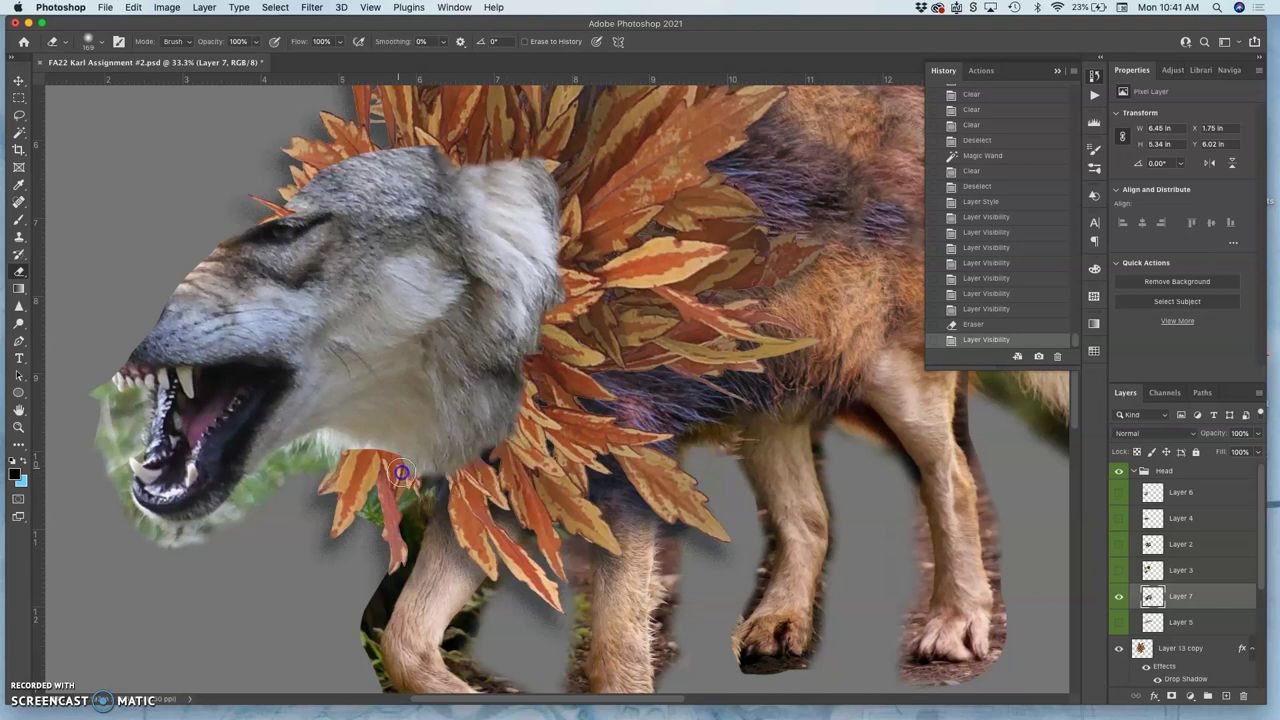
drag(543, 371, 545, 170)
Step: Set Eraser opacity to 43% and dab away Layer 7's neck fur at the mane edge
click(608, 334)
click(258, 42)
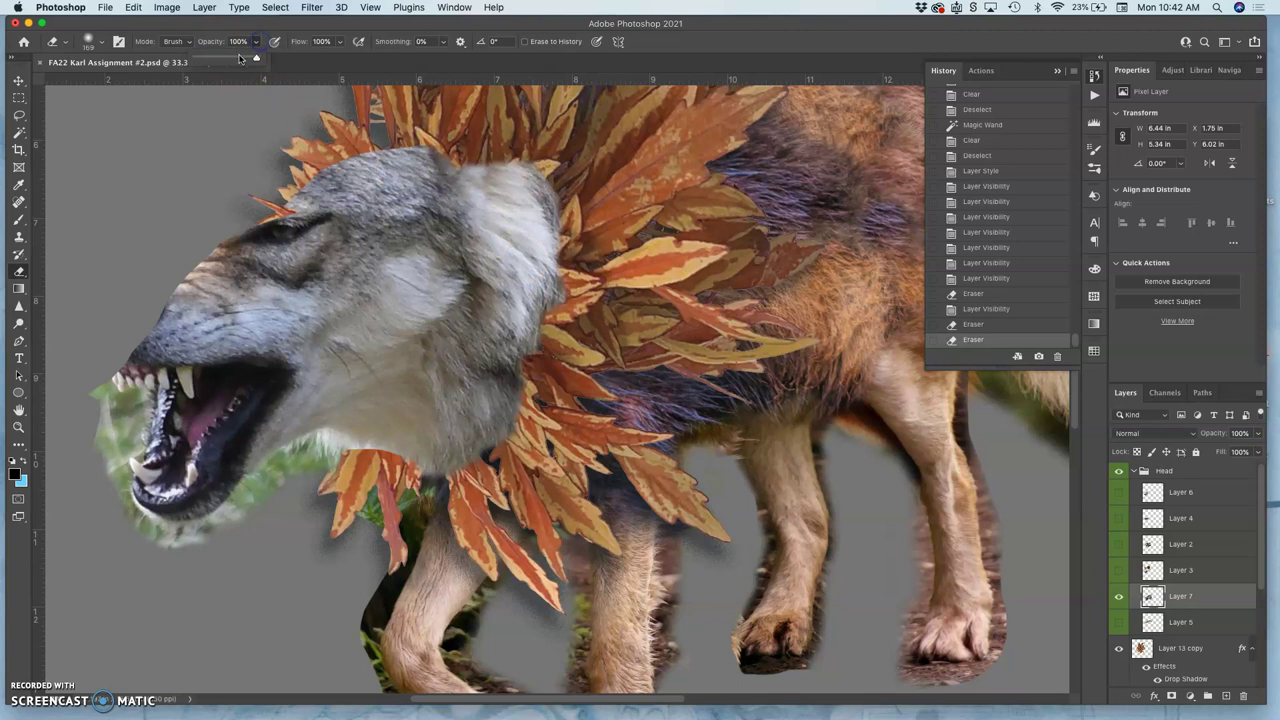
click(533, 335)
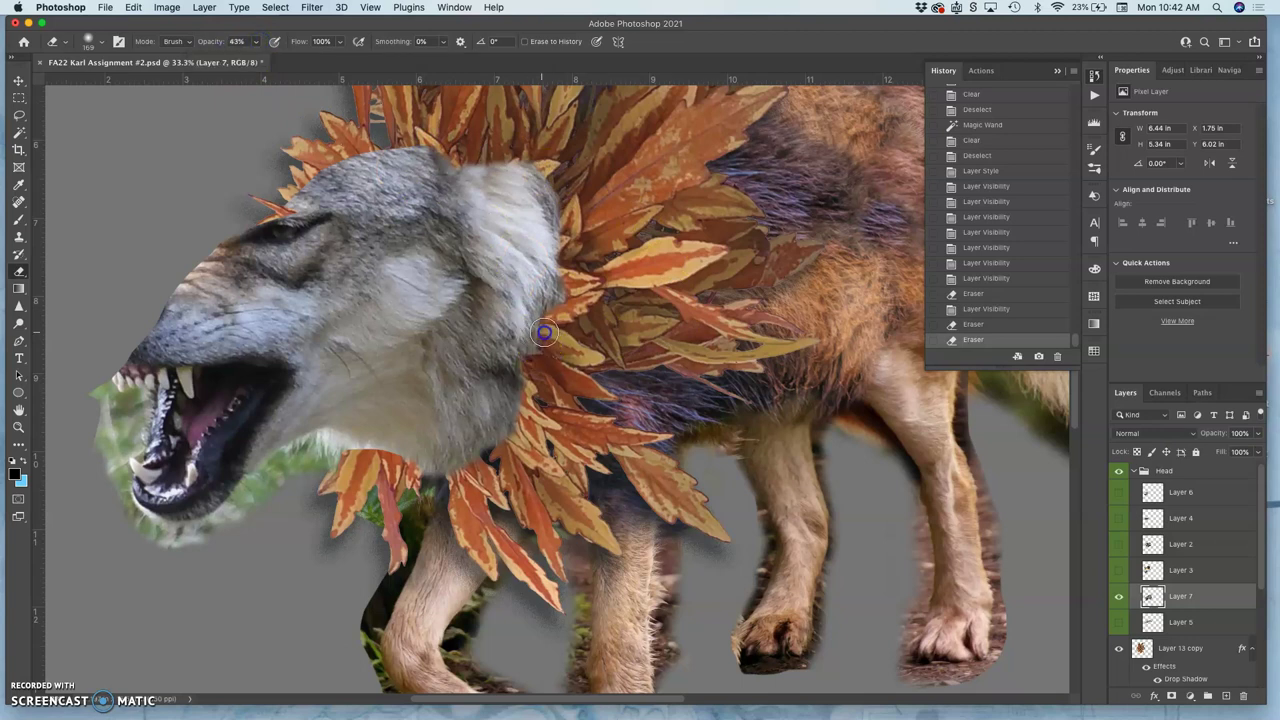
click(544, 332)
click(541, 334)
click(539, 336)
click(537, 338)
click(534, 337)
click(531, 336)
click(529, 334)
click(527, 322)
click(536, 312)
click(549, 296)
Step: Erase Layer 7's white neck fur along the leaf edge to reveal the orange leaves
click(538, 298)
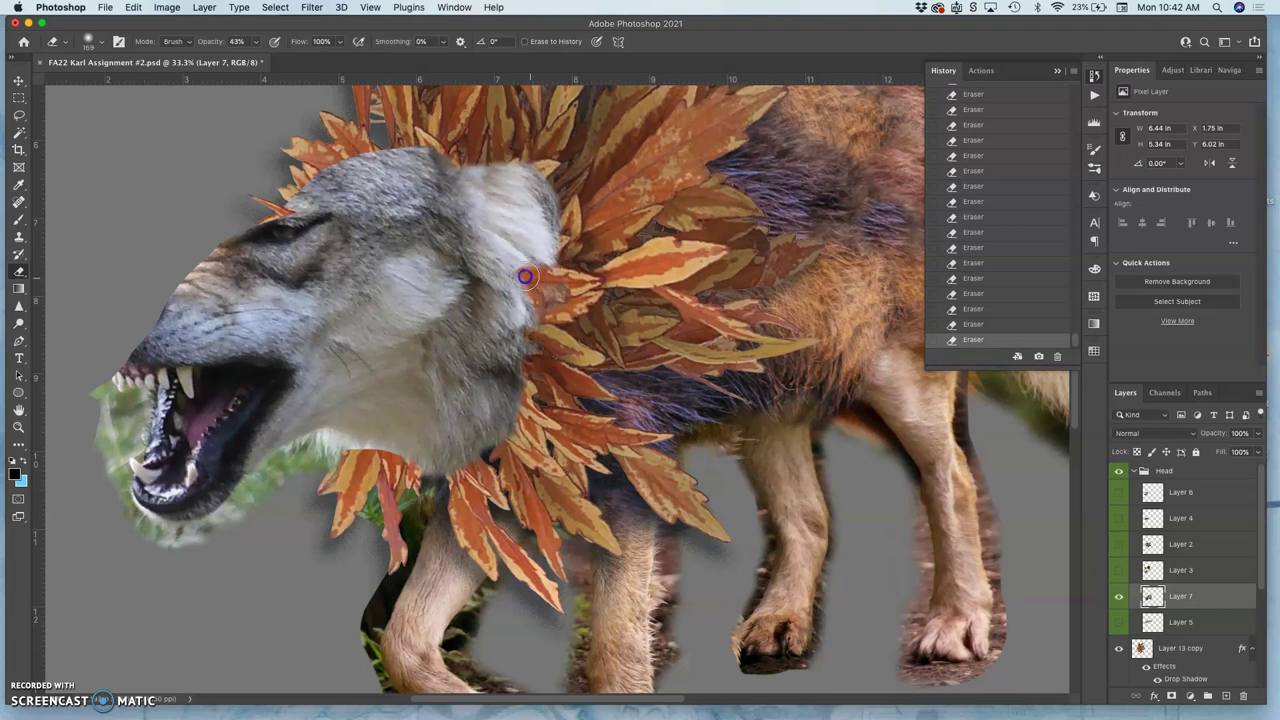
mouse_move(534, 270)
mouse_down()
mouse_move(566, 250)
mouse_move(554, 238)
mouse_move(561, 257)
mouse_move(544, 246)
mouse_move(563, 233)
mouse_move(525, 166)
mouse_move(481, 158)
mouse_move(542, 183)
mouse_up()
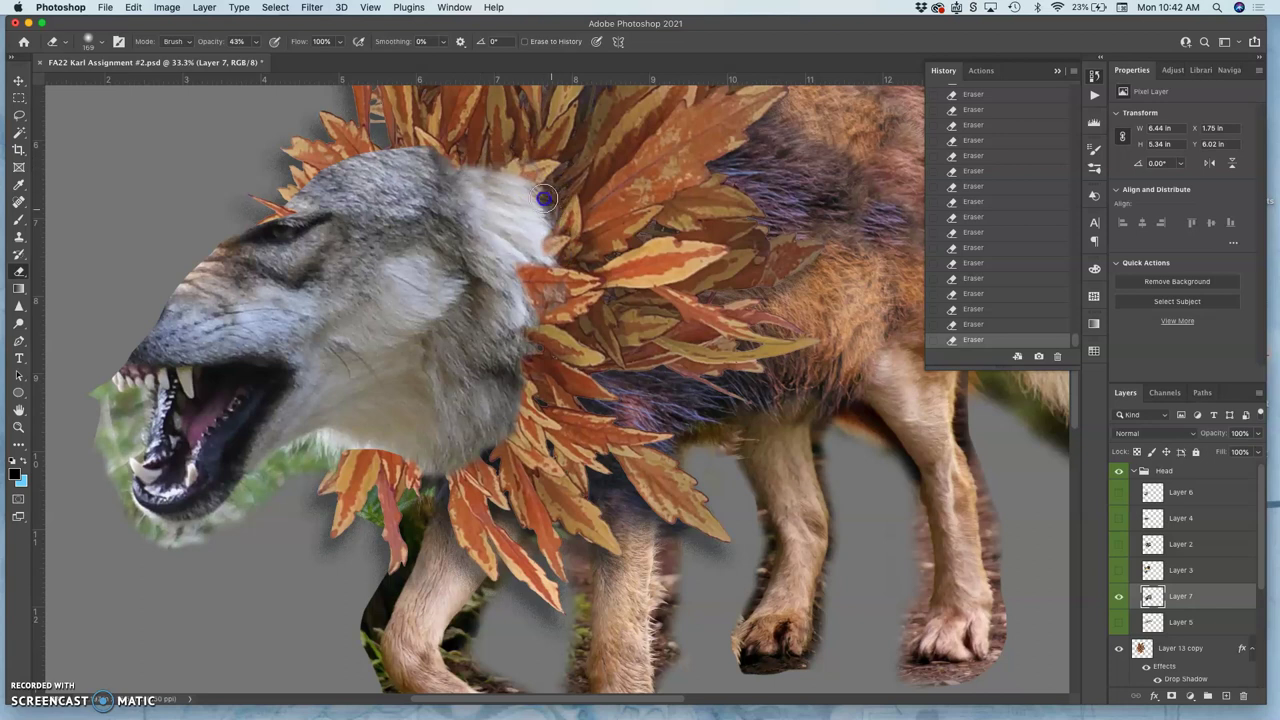
drag(531, 187, 545, 212)
drag(558, 245, 554, 231)
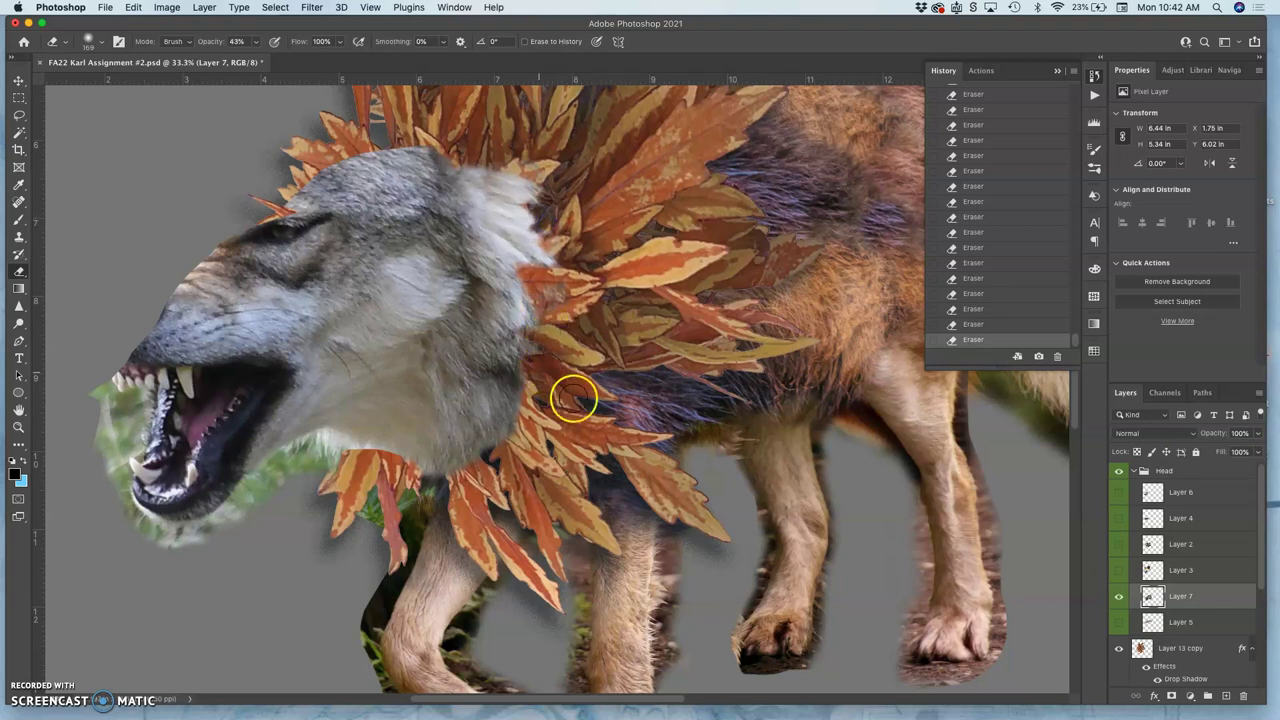
drag(527, 270, 531, 348)
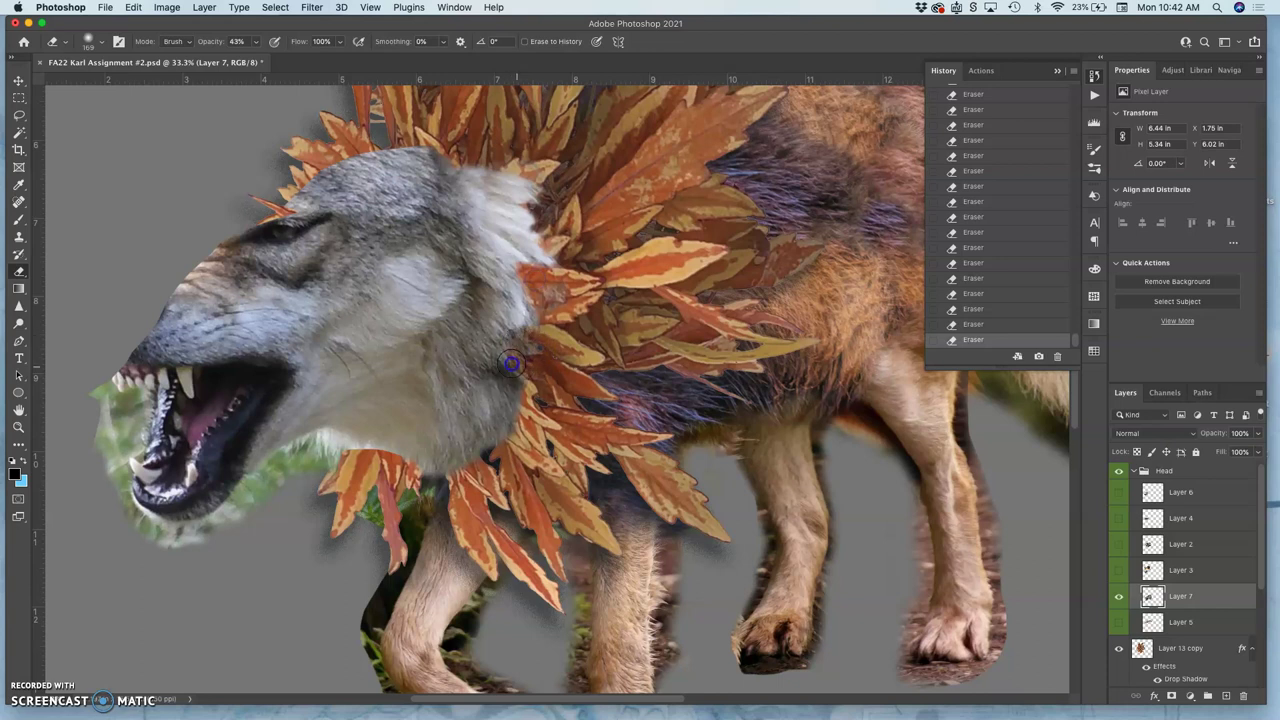
mouse_move(517, 376)
mouse_down()
mouse_move(508, 448)
mouse_move(493, 417)
mouse_move(509, 436)
mouse_move(504, 414)
mouse_move(520, 448)
mouse_move(494, 435)
mouse_move(482, 470)
mouse_move(475, 432)
mouse_move(494, 470)
mouse_move(508, 395)
mouse_move(492, 397)
mouse_move(508, 426)
mouse_move(493, 423)
mouse_move(494, 445)
mouse_move(479, 437)
mouse_move(500, 465)
mouse_move(481, 457)
mouse_move(457, 477)
mouse_move(455, 453)
mouse_move(460, 498)
mouse_move(454, 473)
mouse_move(443, 513)
mouse_move(489, 470)
mouse_move(506, 388)
mouse_move(490, 398)
mouse_move(492, 450)
mouse_move(488, 405)
mouse_move(531, 459)
mouse_up()
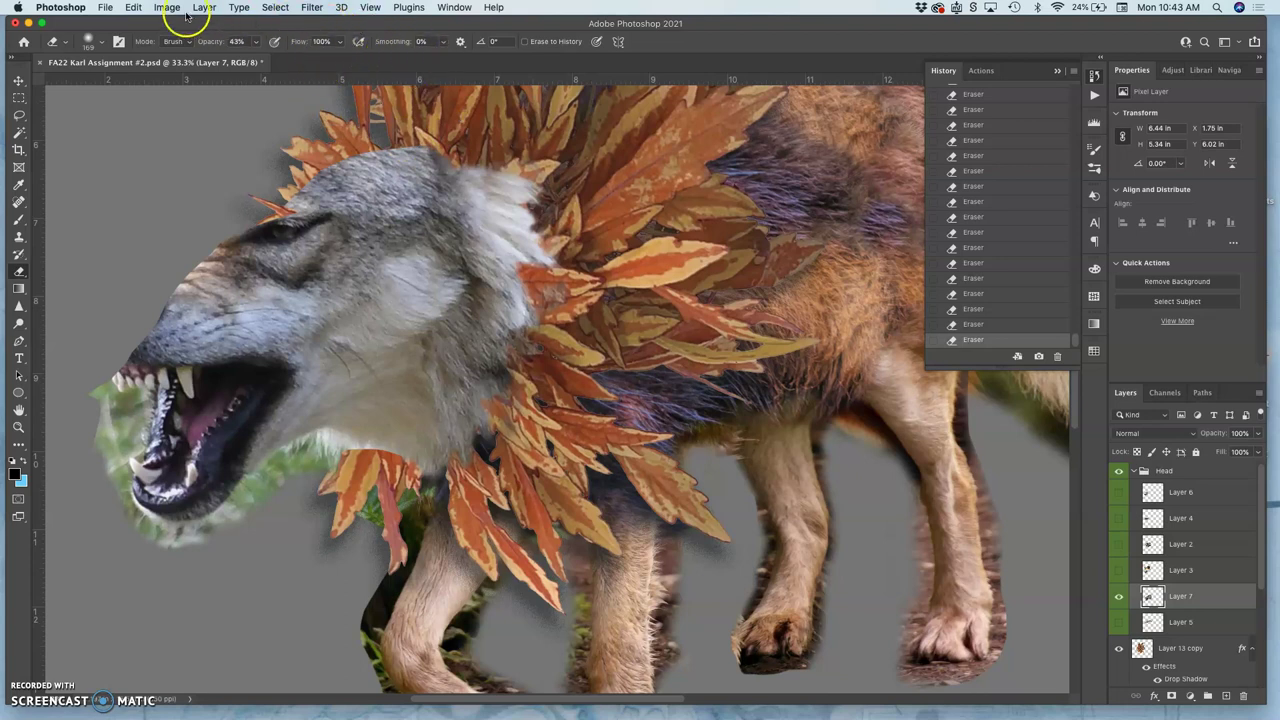
Step: Show and select Layer 5, then erase its ear tip and fur edge up to the ear
click(1118, 622)
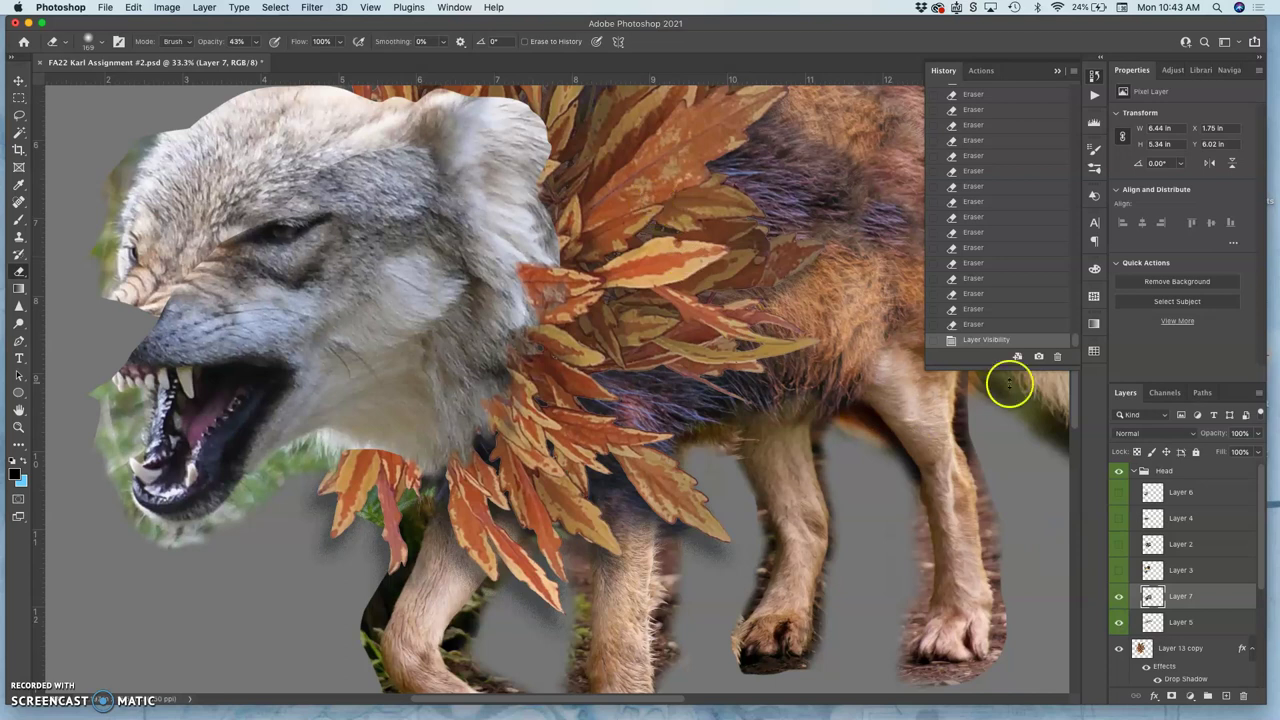
click(1198, 626)
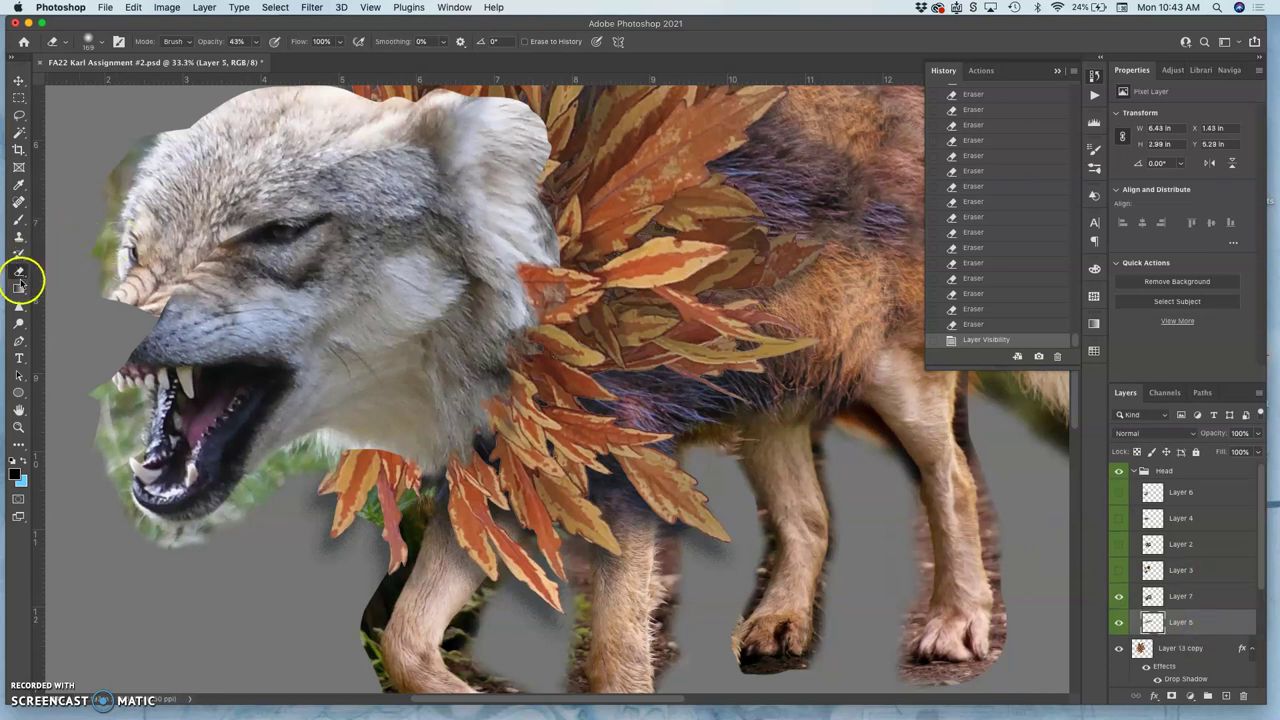
click(530, 115)
click(535, 104)
click(540, 96)
click(254, 41)
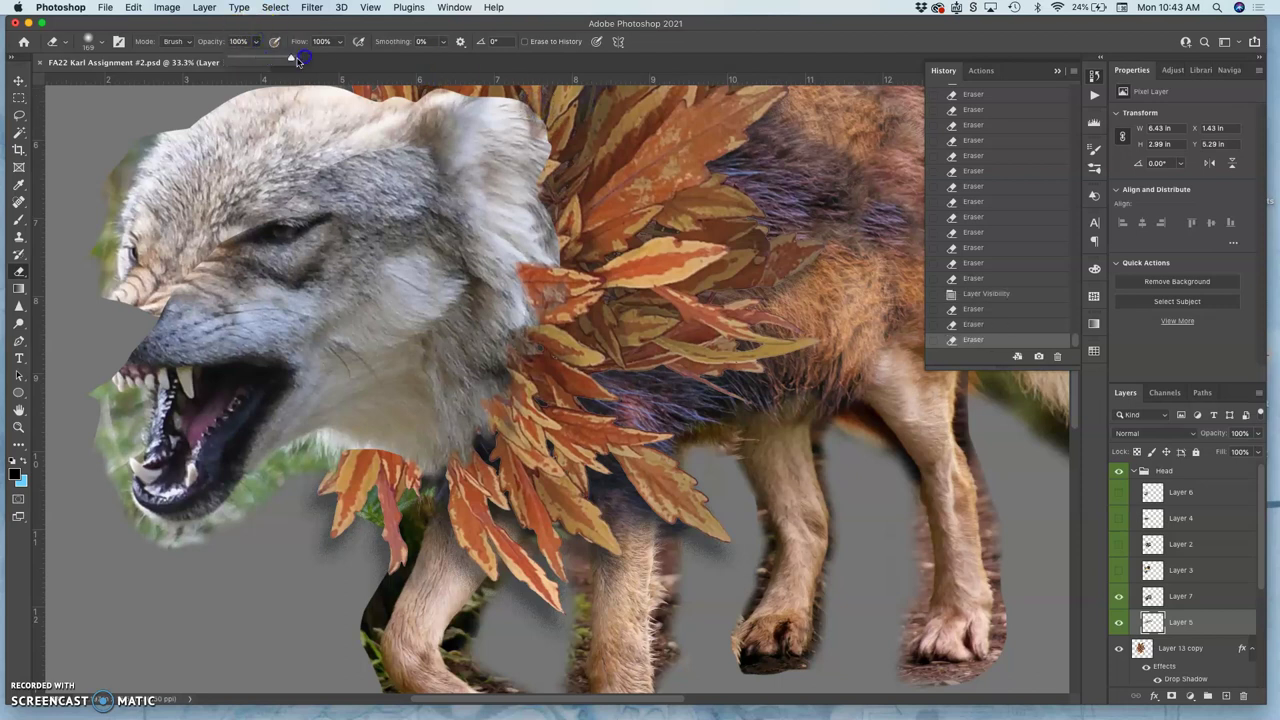
click(545, 112)
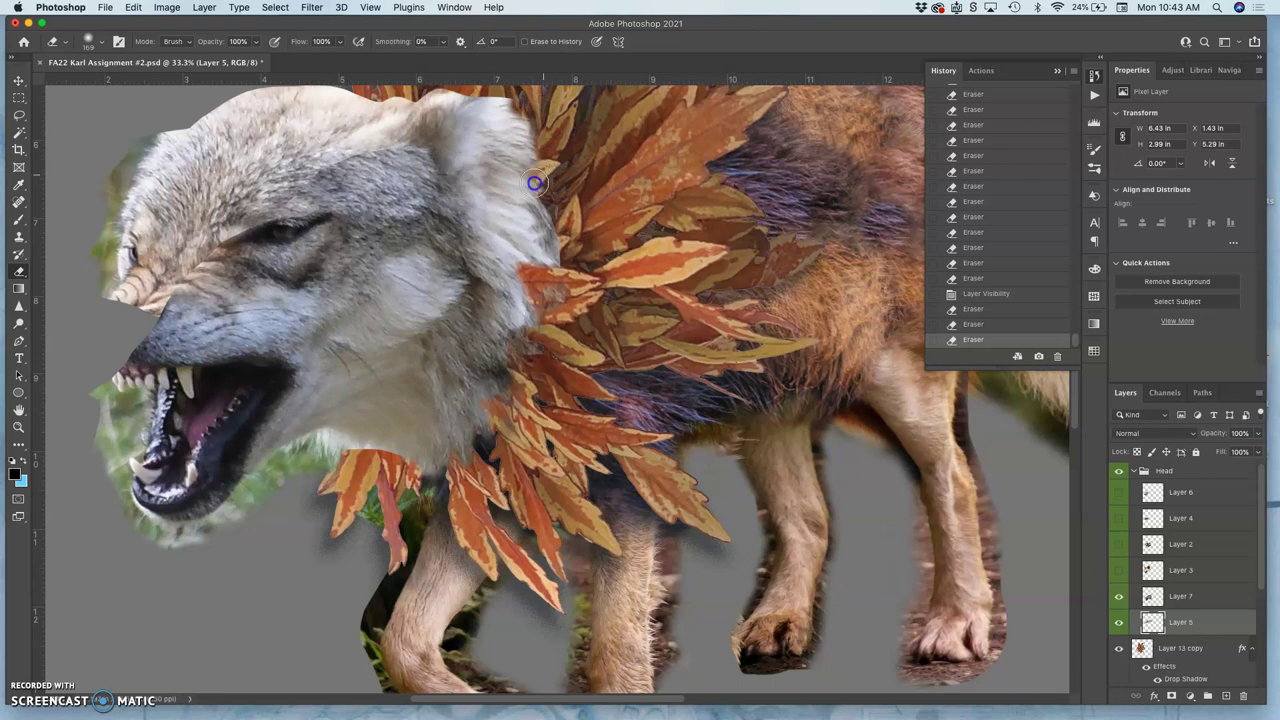
mouse_move(534, 258)
mouse_down()
mouse_move(546, 228)
mouse_move(521, 114)
mouse_move(477, 94)
mouse_move(370, 90)
mouse_up()
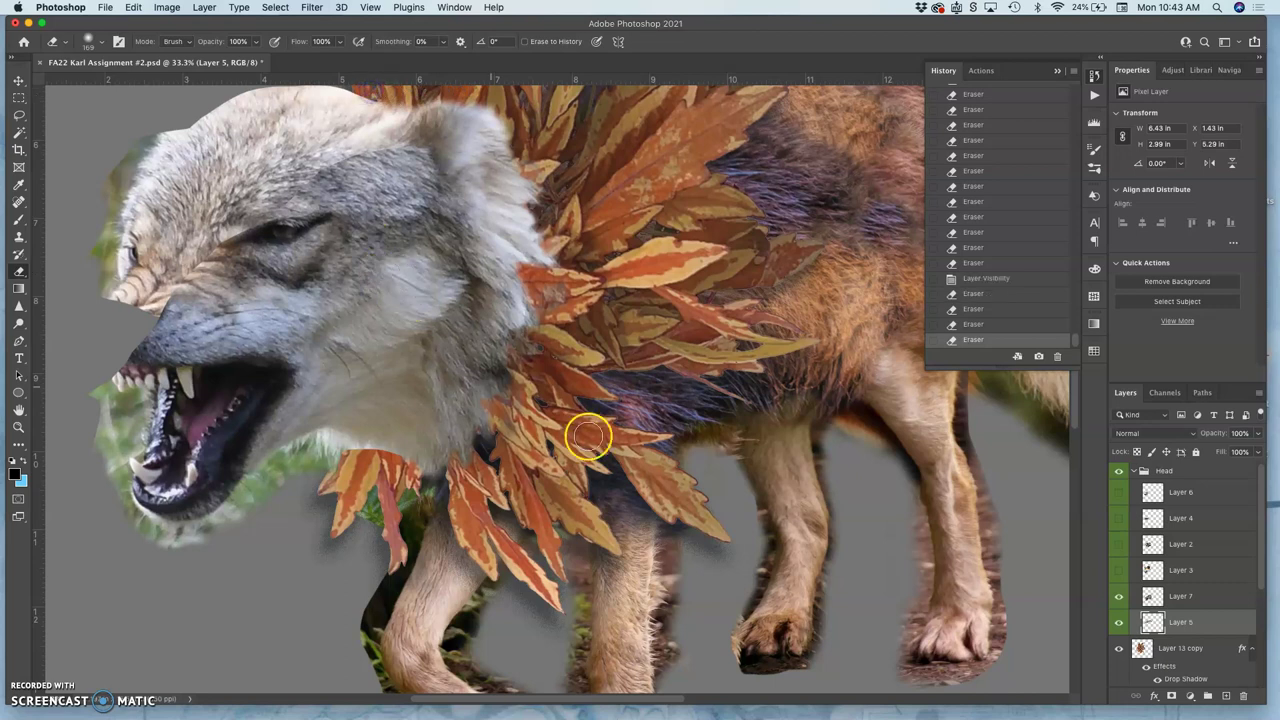
Step: Lower Eraser opacity to 40% and fade Layer 5's top head edge into the leaves
click(257, 42)
drag(228, 57, 215, 57)
mouse_move(503, 157)
mouse_down()
mouse_move(507, 121)
mouse_move(480, 106)
mouse_move(496, 115)
mouse_up()
mouse_move(496, 115)
mouse_down()
mouse_move(514, 135)
mouse_move(510, 195)
mouse_move(522, 192)
mouse_up()
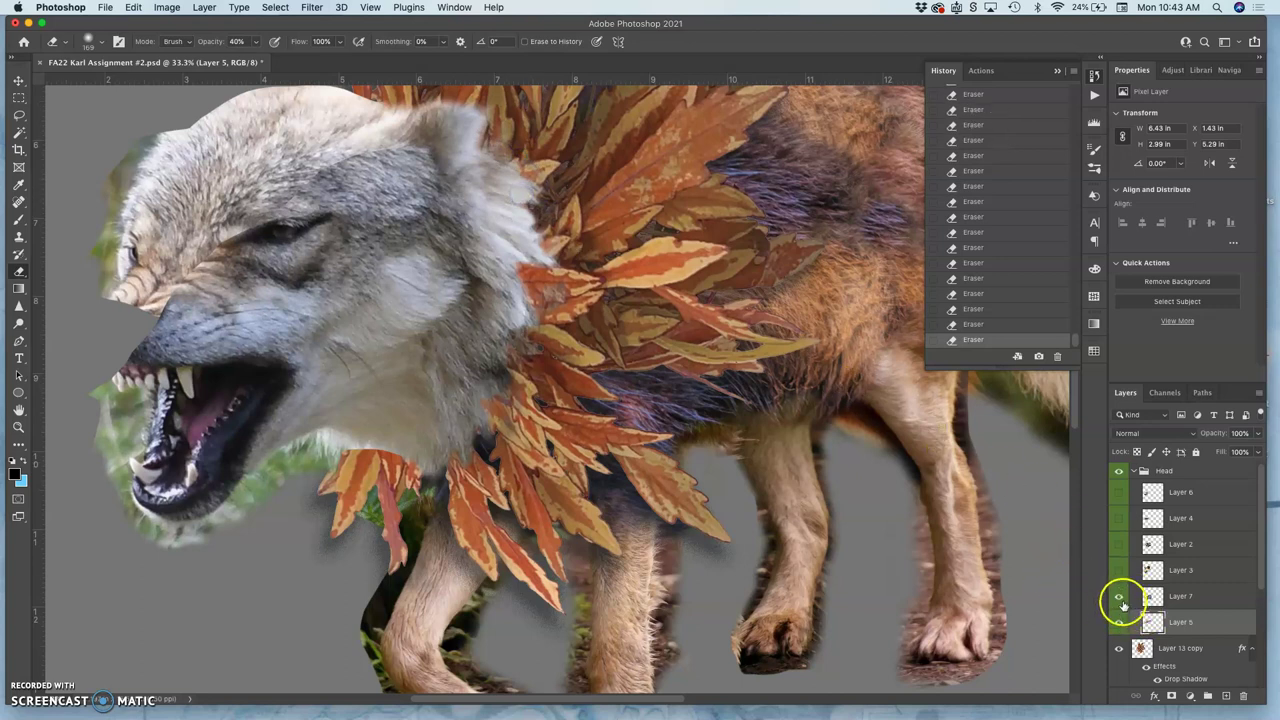
Step: Erase more neck fur on Layer 7, then on Layer 5 over the leaves by the neck
key(super+minus)
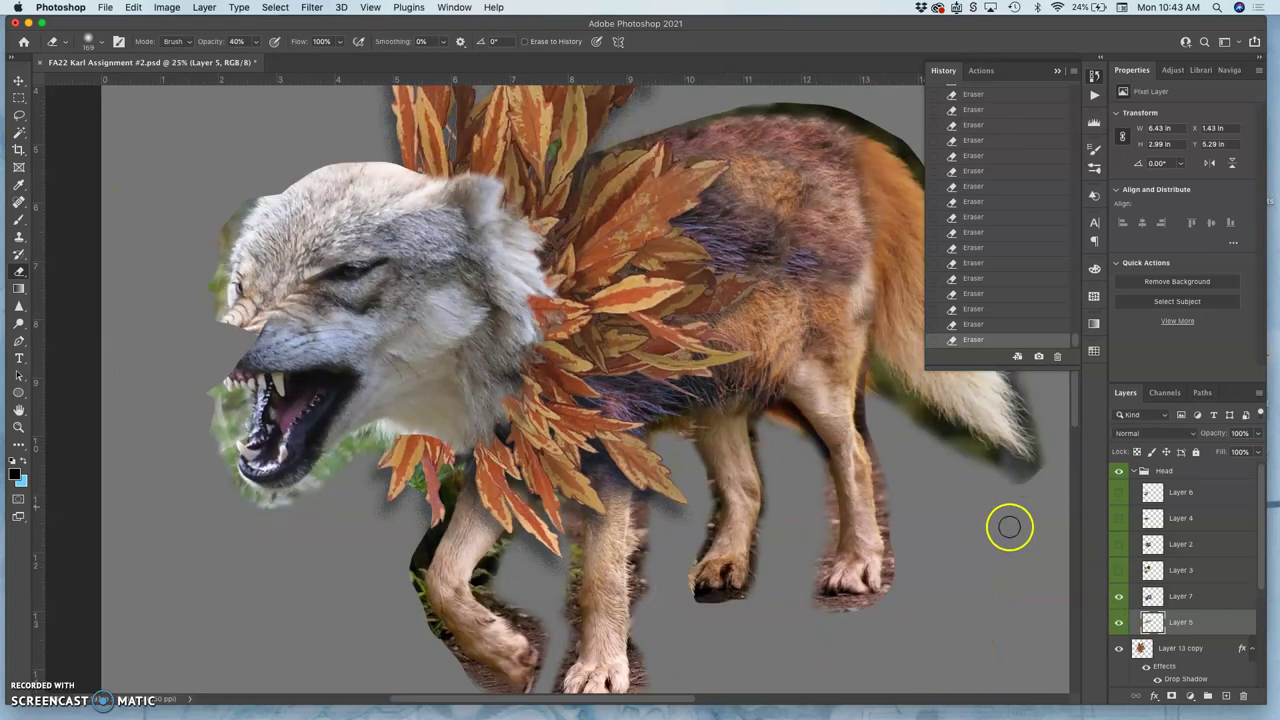
click(1165, 600)
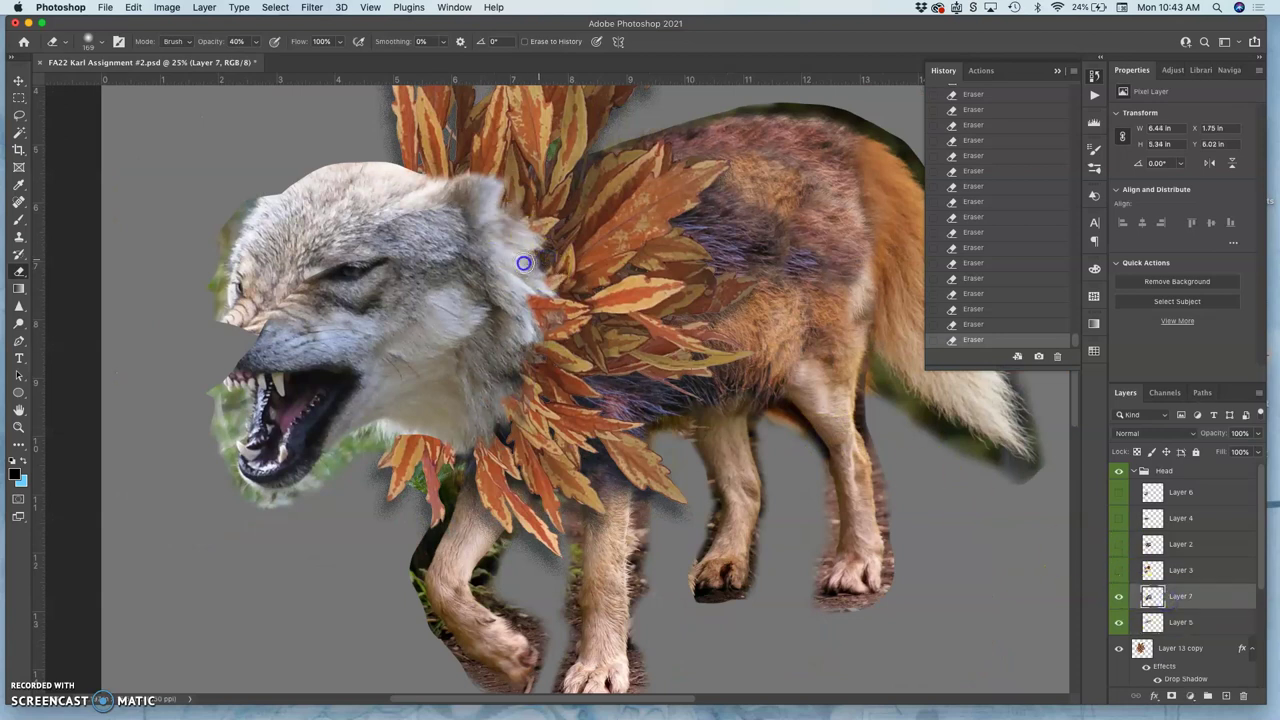
drag(534, 261, 522, 266)
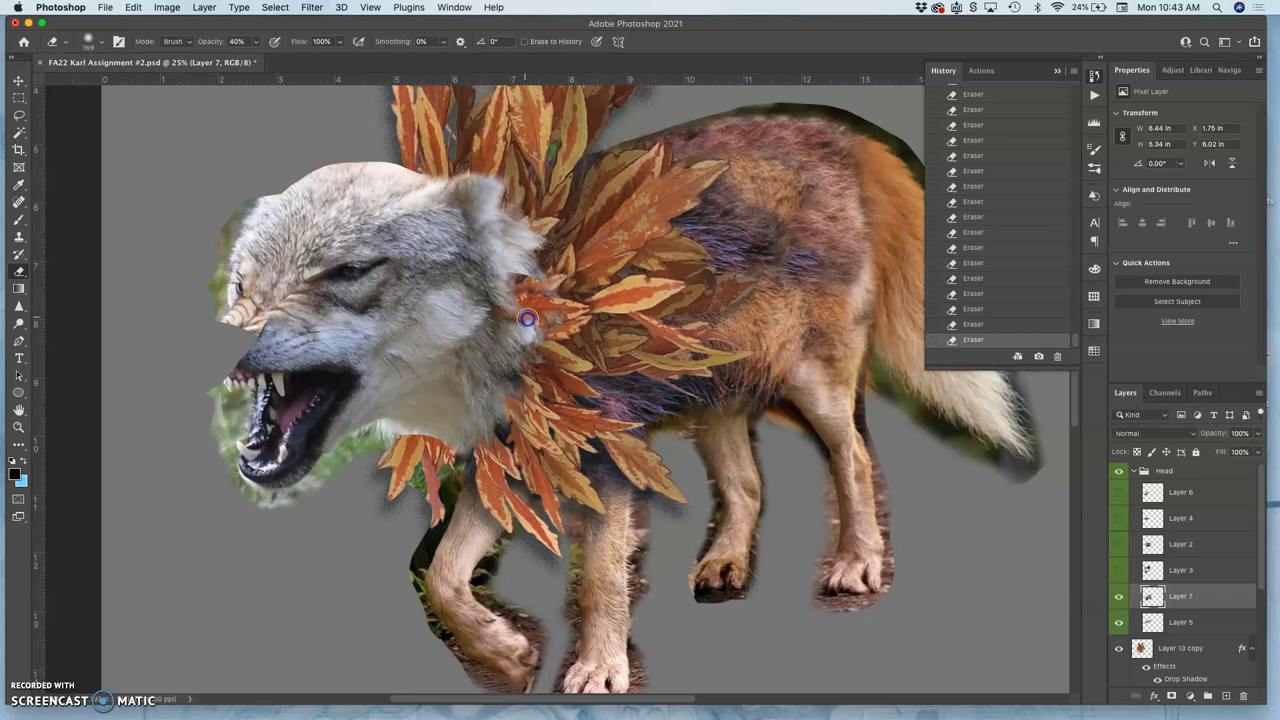
drag(539, 320, 507, 304)
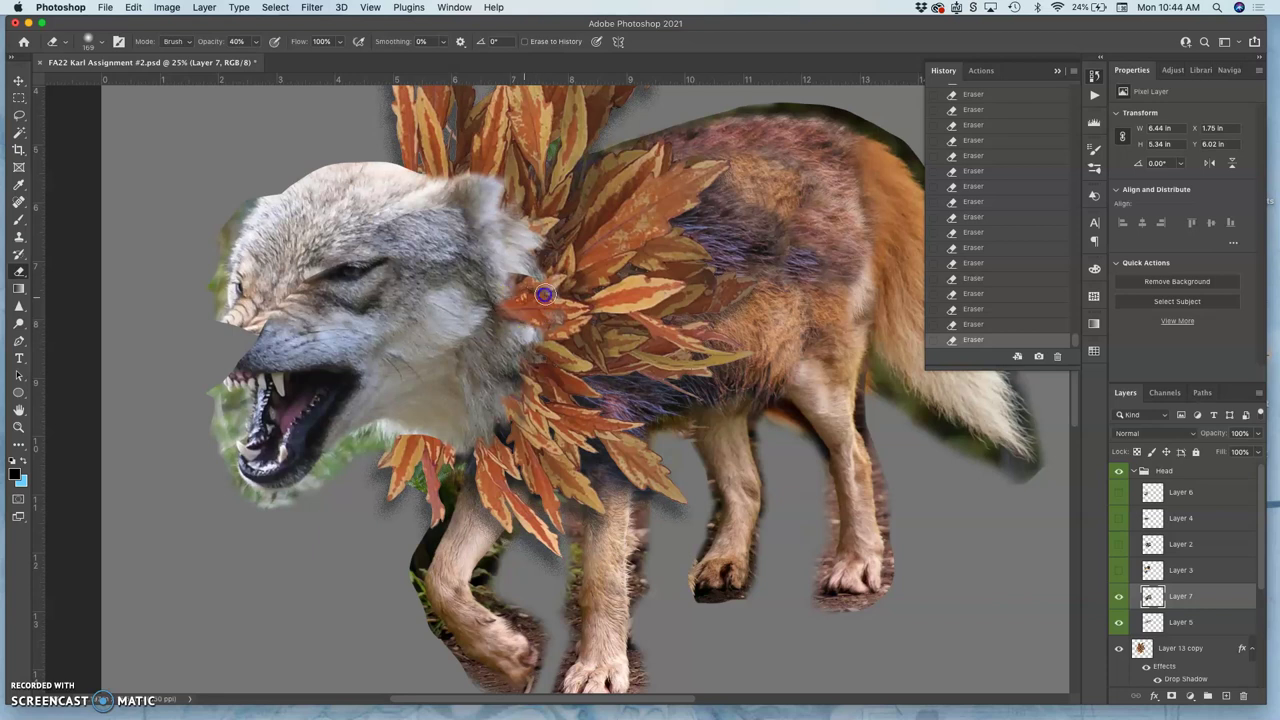
click(1182, 622)
drag(573, 242, 529, 274)
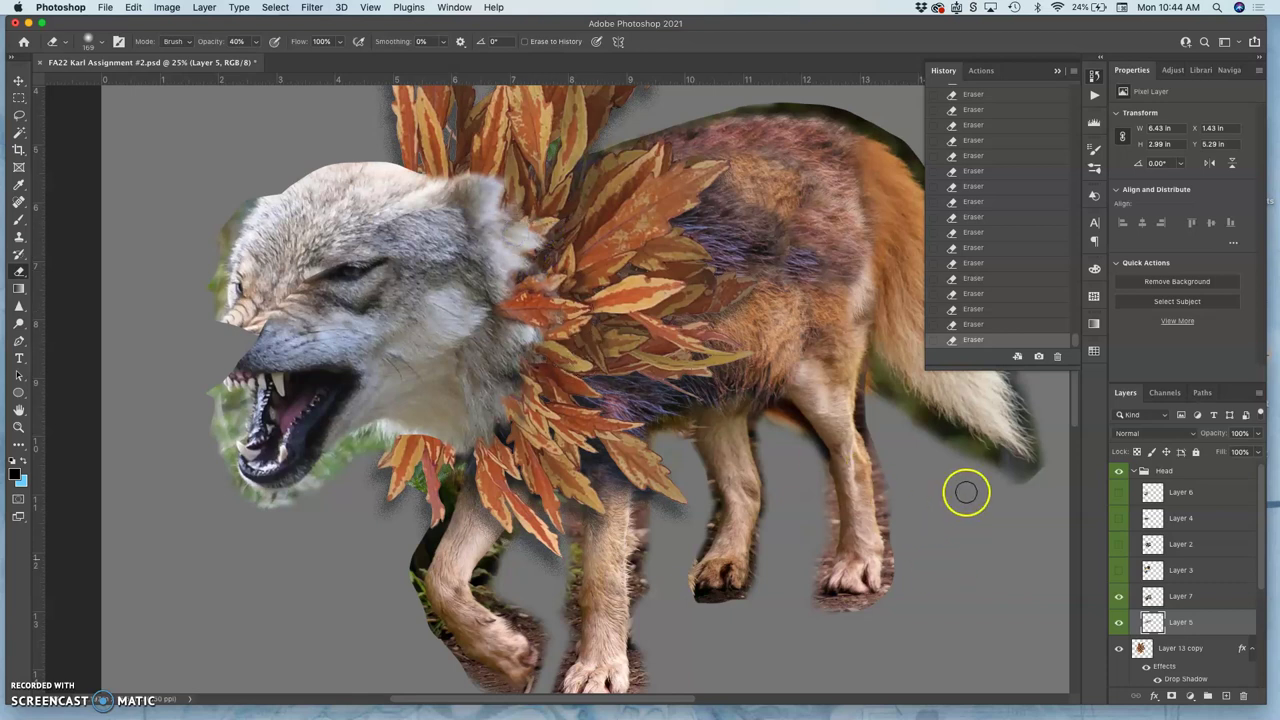
Step: Merge Layer 5 into Layer 7 and toggle the merged head's visibility to check the blend
shift+click(1182, 596)
click(205, 8)
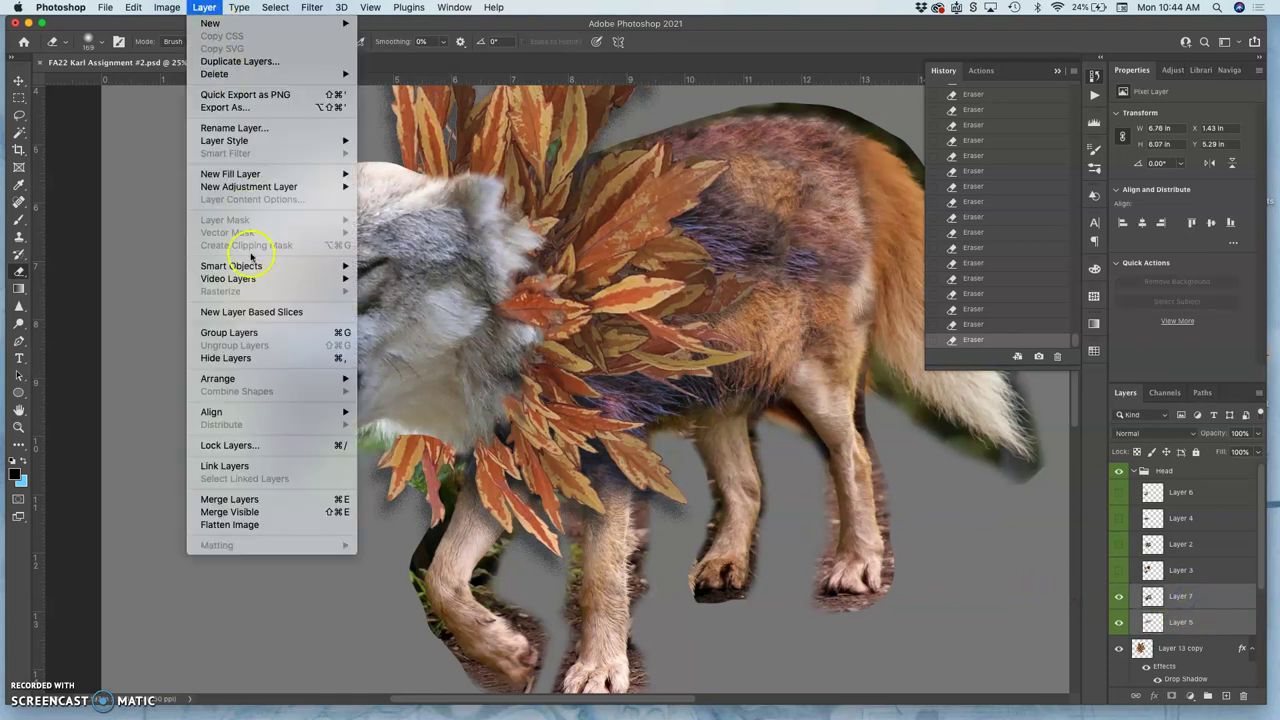
click(242, 497)
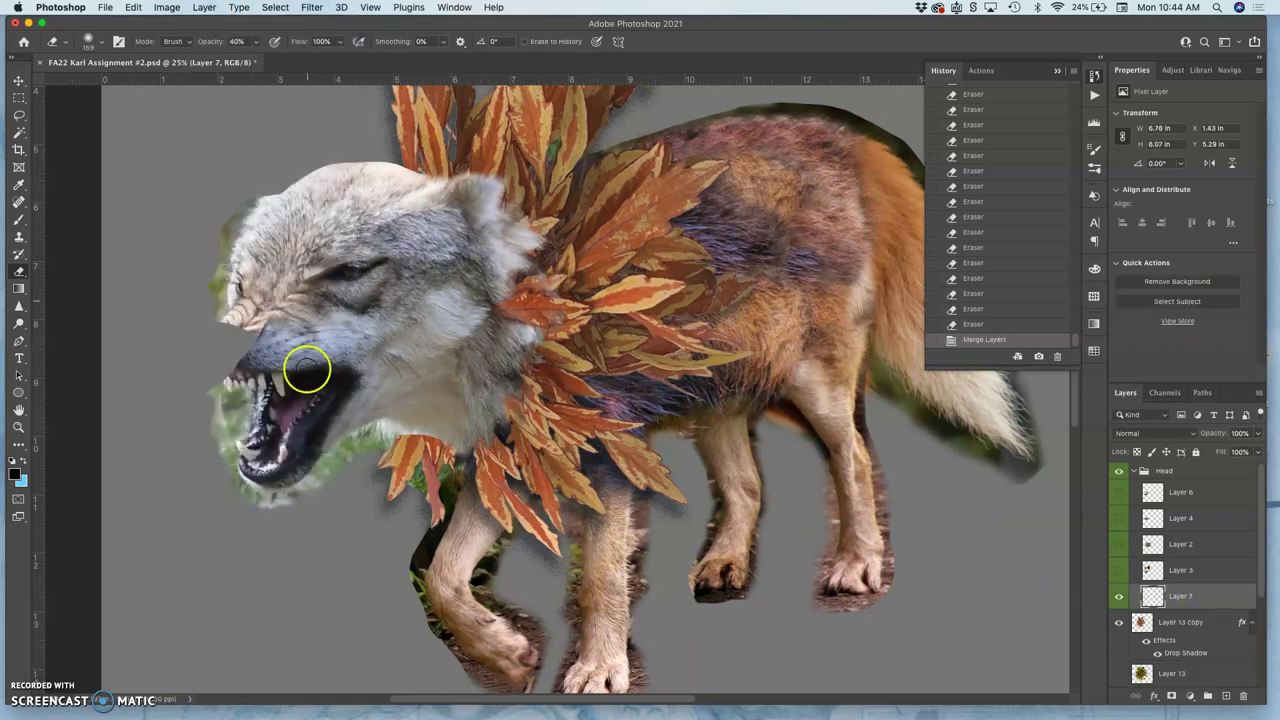
click(1119, 596)
click(1119, 596)
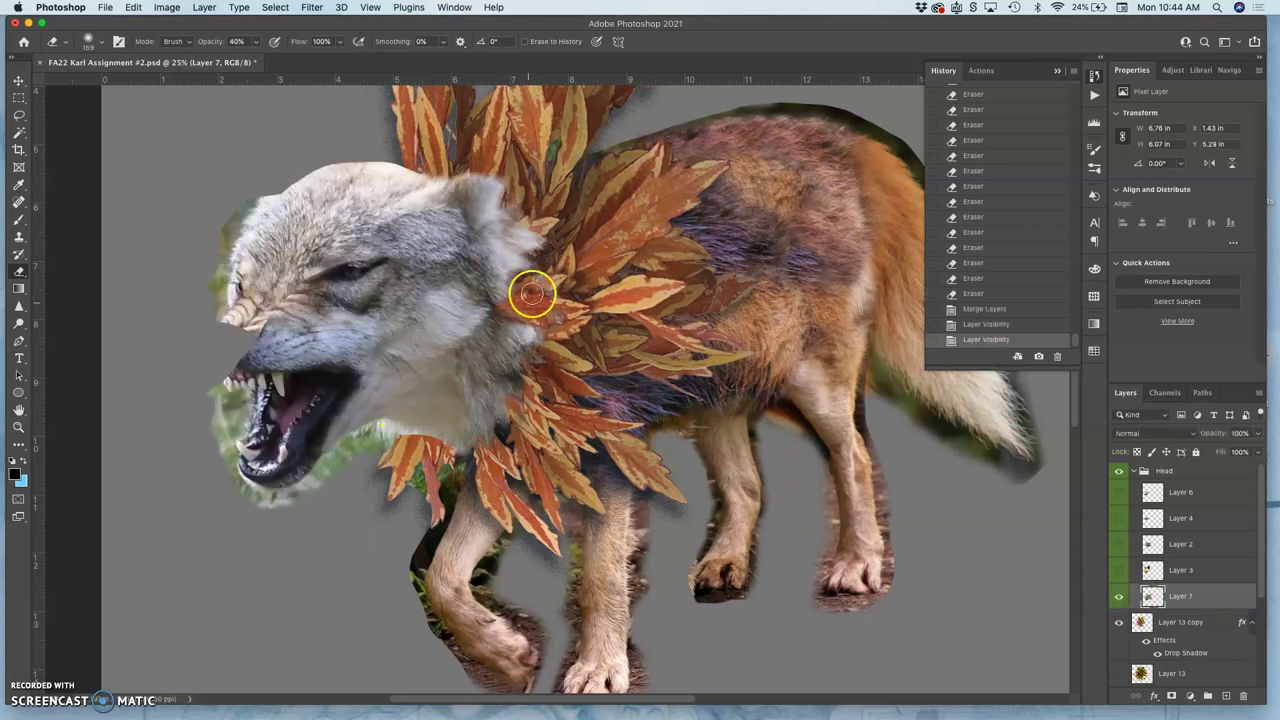
Step: Erase the merged head's fur edge into the mane from the neck up to the ear
mouse_move(532, 277)
mouse_down()
mouse_move(551, 251)
mouse_move(529, 254)
mouse_move(515, 192)
mouse_move(507, 229)
mouse_move(530, 208)
mouse_move(515, 241)
mouse_move(543, 247)
mouse_move(530, 256)
mouse_move(538, 266)
mouse_move(507, 272)
mouse_move(545, 260)
mouse_move(506, 298)
mouse_move(520, 260)
mouse_move(548, 278)
mouse_move(506, 240)
mouse_move(506, 260)
mouse_move(529, 243)
mouse_move(548, 185)
mouse_move(514, 253)
mouse_move(491, 254)
mouse_move(499, 237)
mouse_move(516, 286)
mouse_up()
mouse_move(514, 288)
mouse_down()
mouse_move(500, 298)
mouse_move(506, 282)
mouse_up()
drag(500, 288, 496, 255)
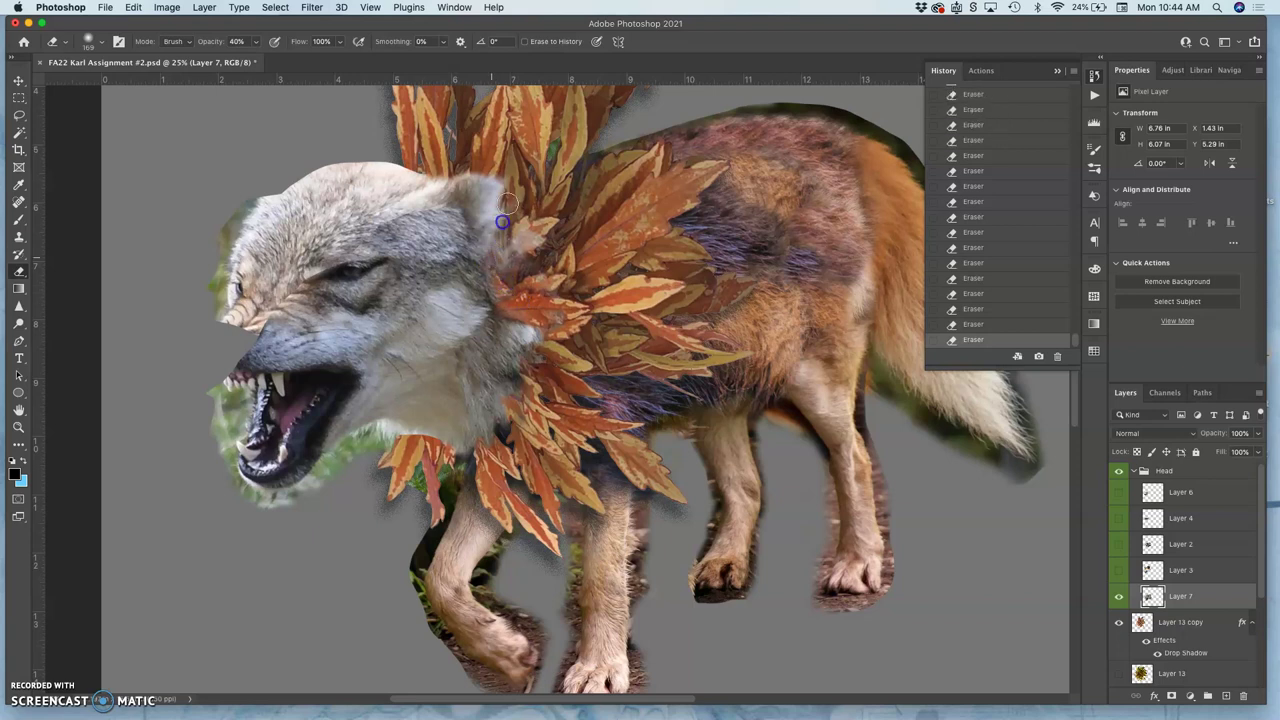
mouse_move(500, 209)
mouse_down()
mouse_move(528, 154)
mouse_move(575, 224)
mouse_move(503, 203)
mouse_up()
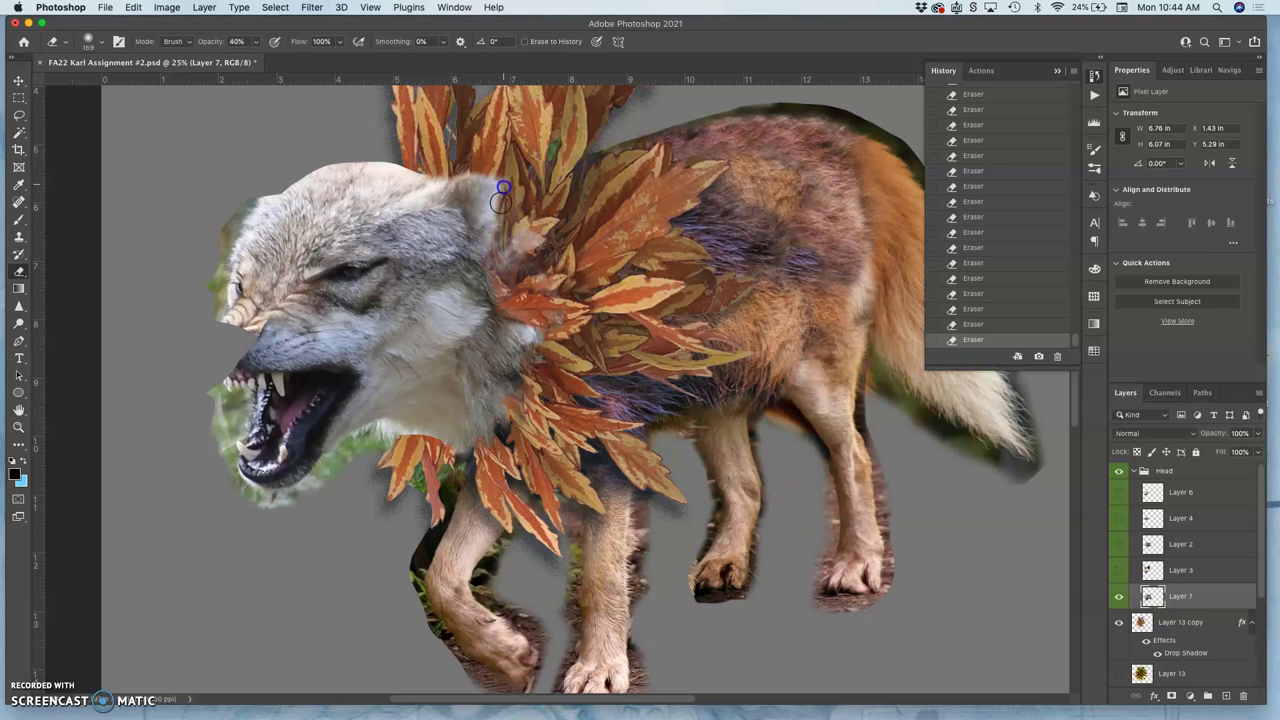
Step: Compare against Layer 3, then erase Layer 7's fur around the ear and over the neck leaves
click(1119, 570)
click(1119, 571)
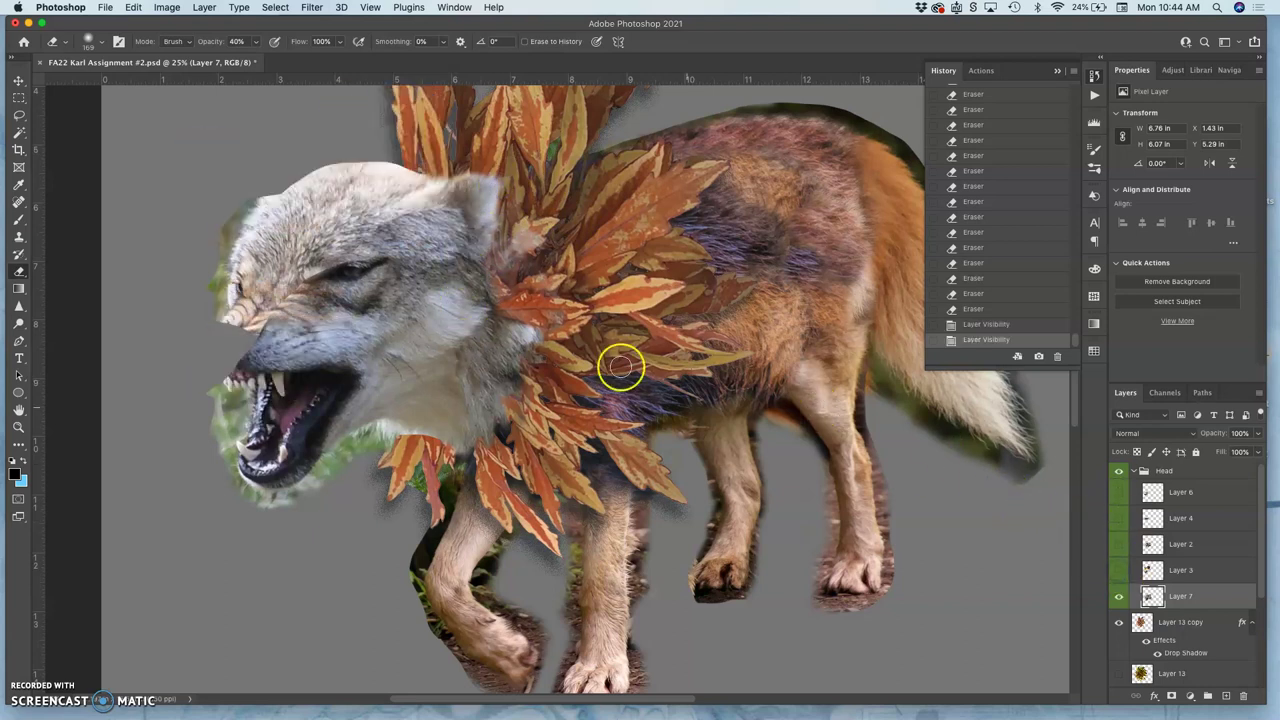
mouse_move(482, 187)
mouse_down()
mouse_move(490, 178)
mouse_move(496, 245)
mouse_move(491, 229)
mouse_move(531, 243)
mouse_move(518, 261)
mouse_move(523, 346)
mouse_move(472, 440)
mouse_move(470, 416)
mouse_move(505, 430)
mouse_move(501, 404)
mouse_move(483, 406)
mouse_up()
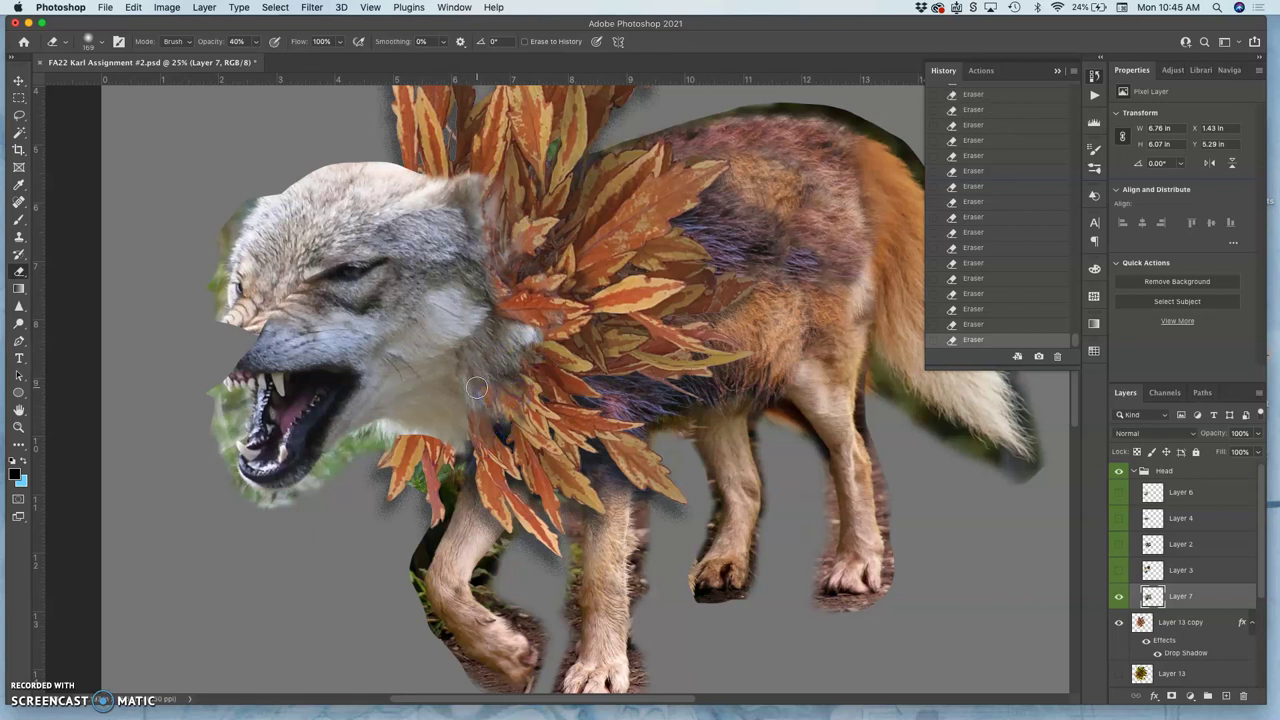
mouse_move(466, 449)
mouse_down()
mouse_move(417, 457)
mouse_move(408, 444)
mouse_up()
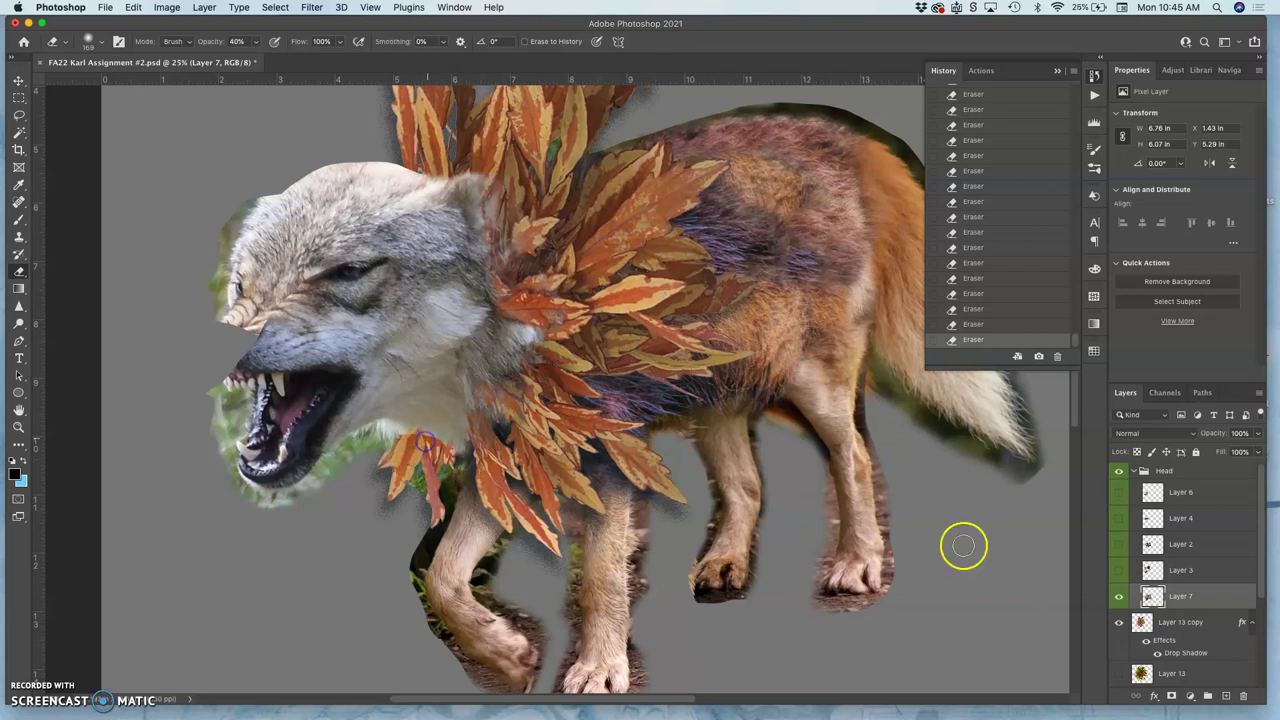
mouse_move(433, 431)
mouse_down()
mouse_move(464, 452)
mouse_move(408, 430)
mouse_up()
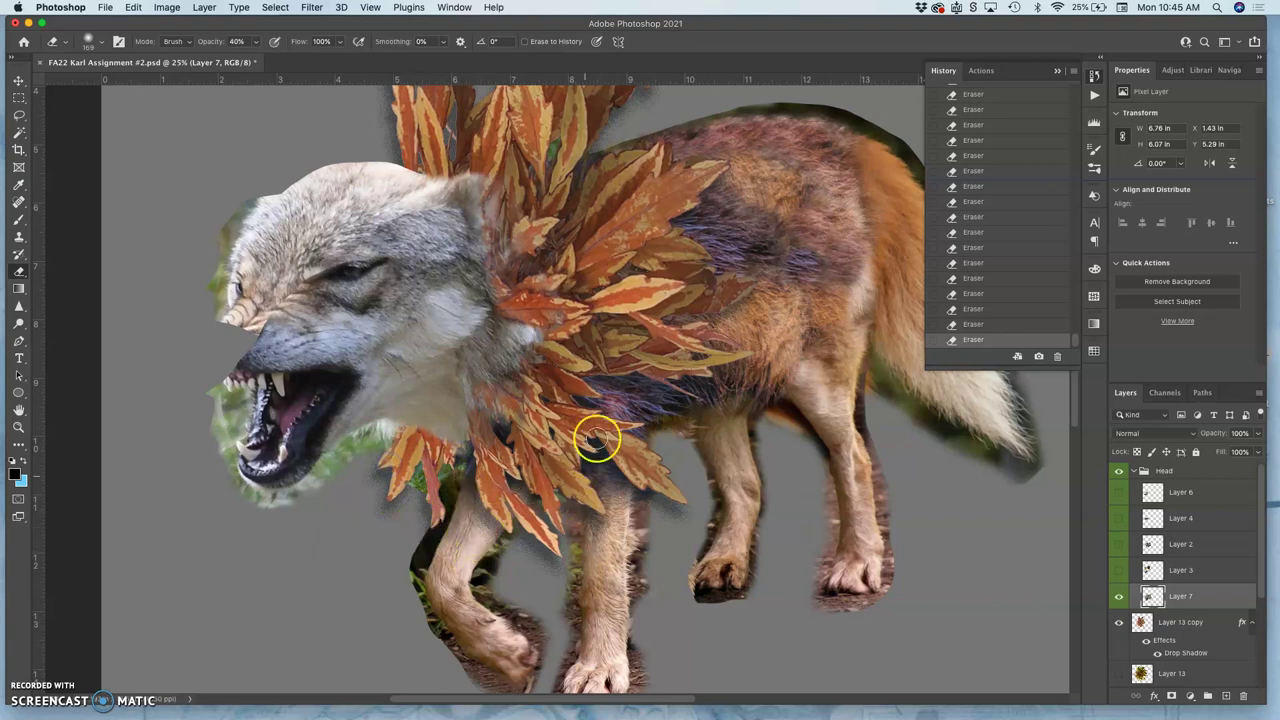
Step: Fade Layer 7's top edge and neck into the leaf collar, rechecking against Layer 3
mouse_move(538, 334)
mouse_down()
mouse_move(538, 381)
mouse_move(517, 339)
mouse_up()
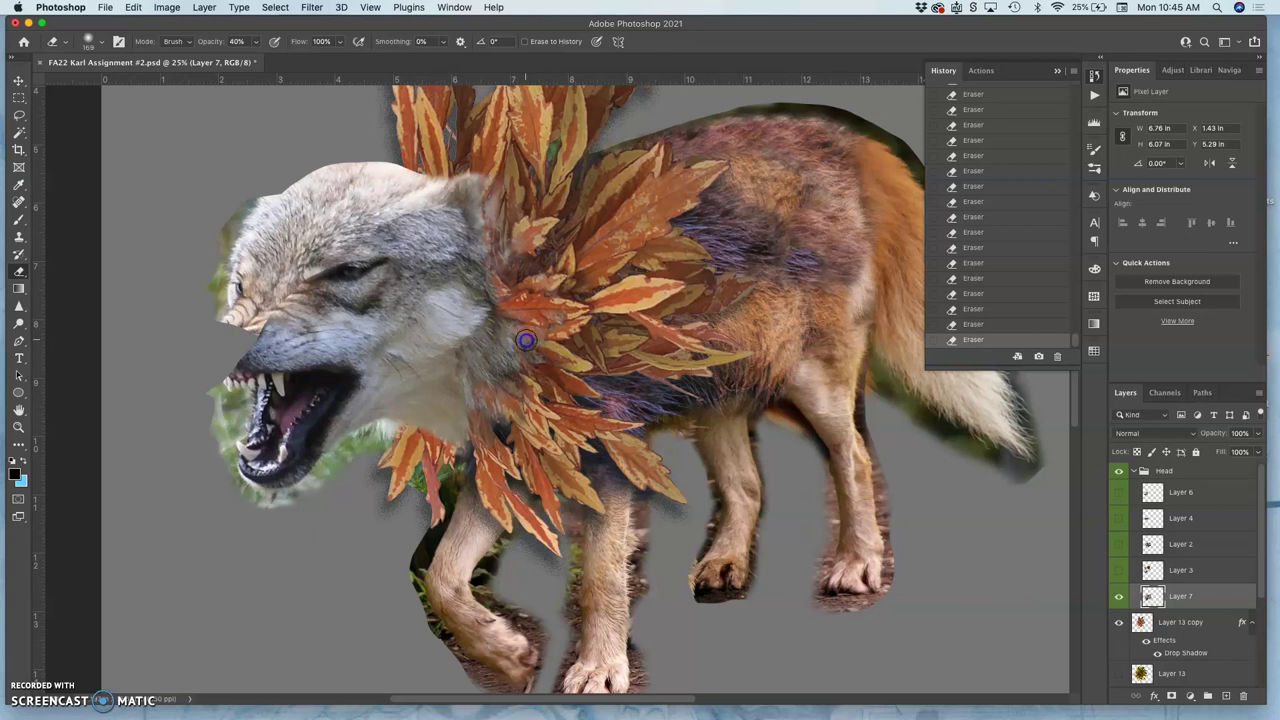
drag(527, 358, 542, 339)
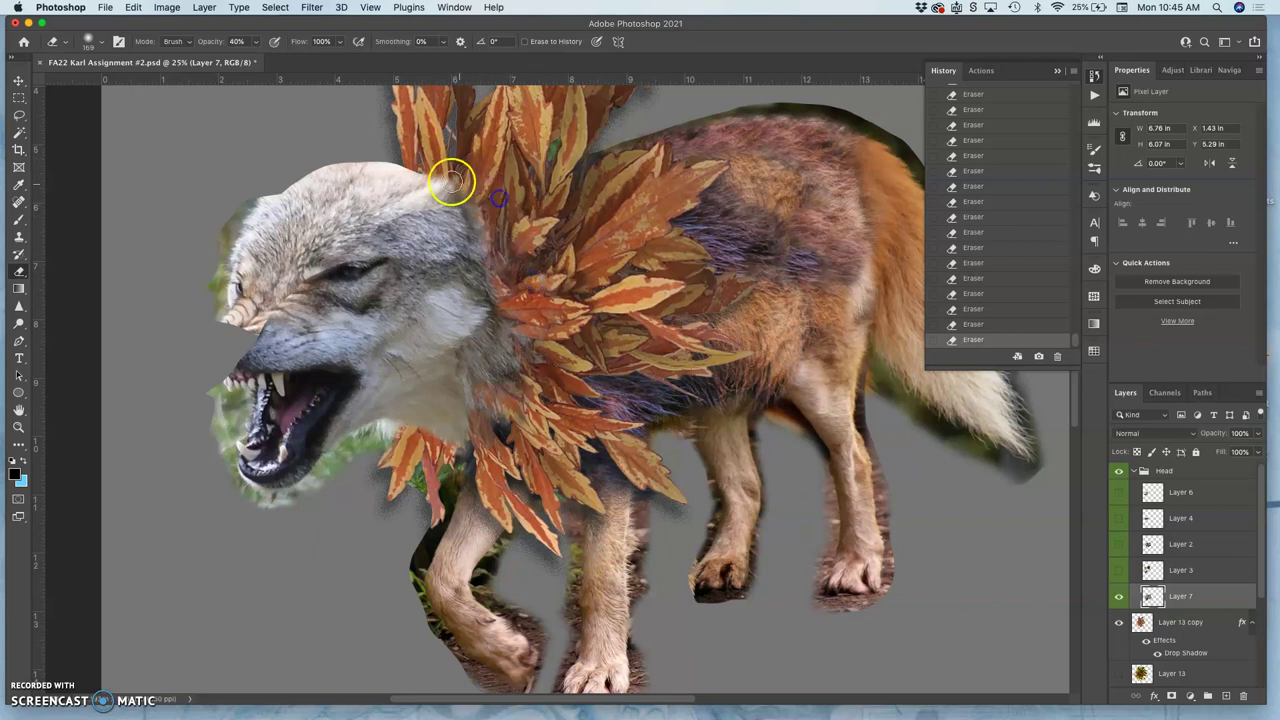
mouse_move(460, 181)
mouse_down()
mouse_move(566, 212)
mouse_move(605, 330)
mouse_move(593, 335)
mouse_move(617, 326)
mouse_move(525, 342)
mouse_move(501, 324)
mouse_move(529, 334)
mouse_up()
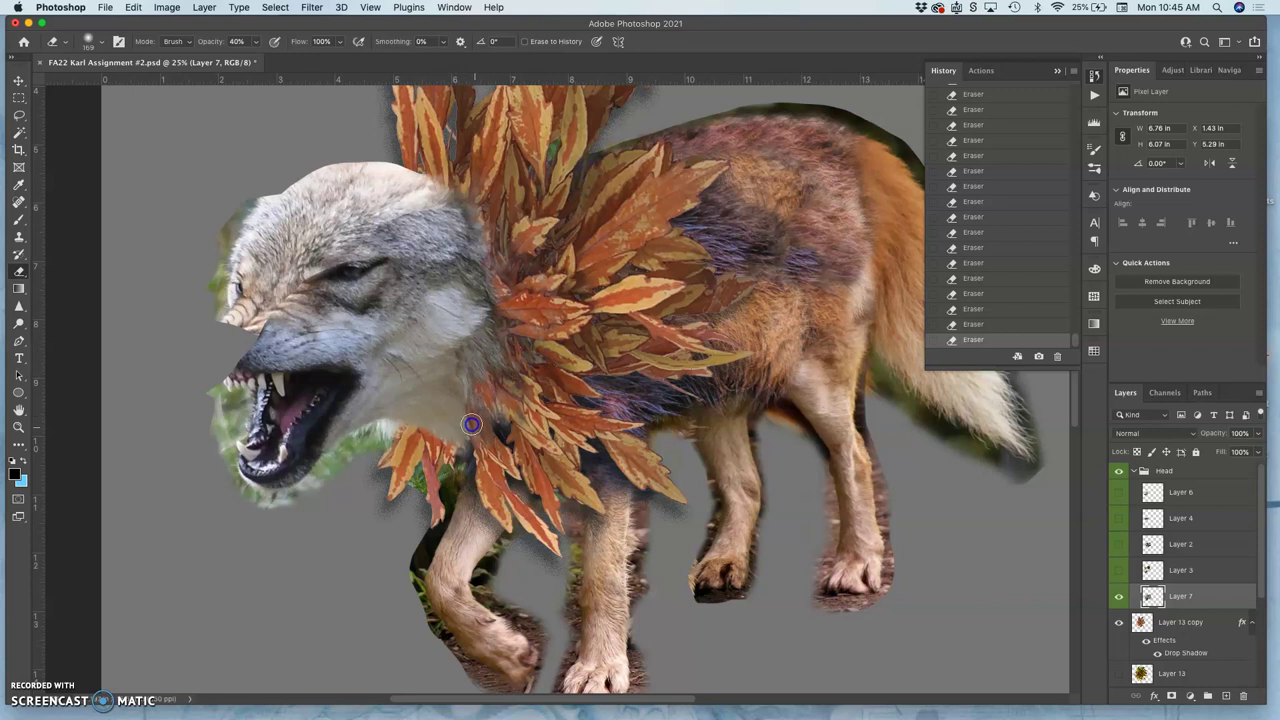
mouse_move(484, 428)
mouse_down()
mouse_move(488, 366)
mouse_move(524, 376)
mouse_move(550, 346)
mouse_up()
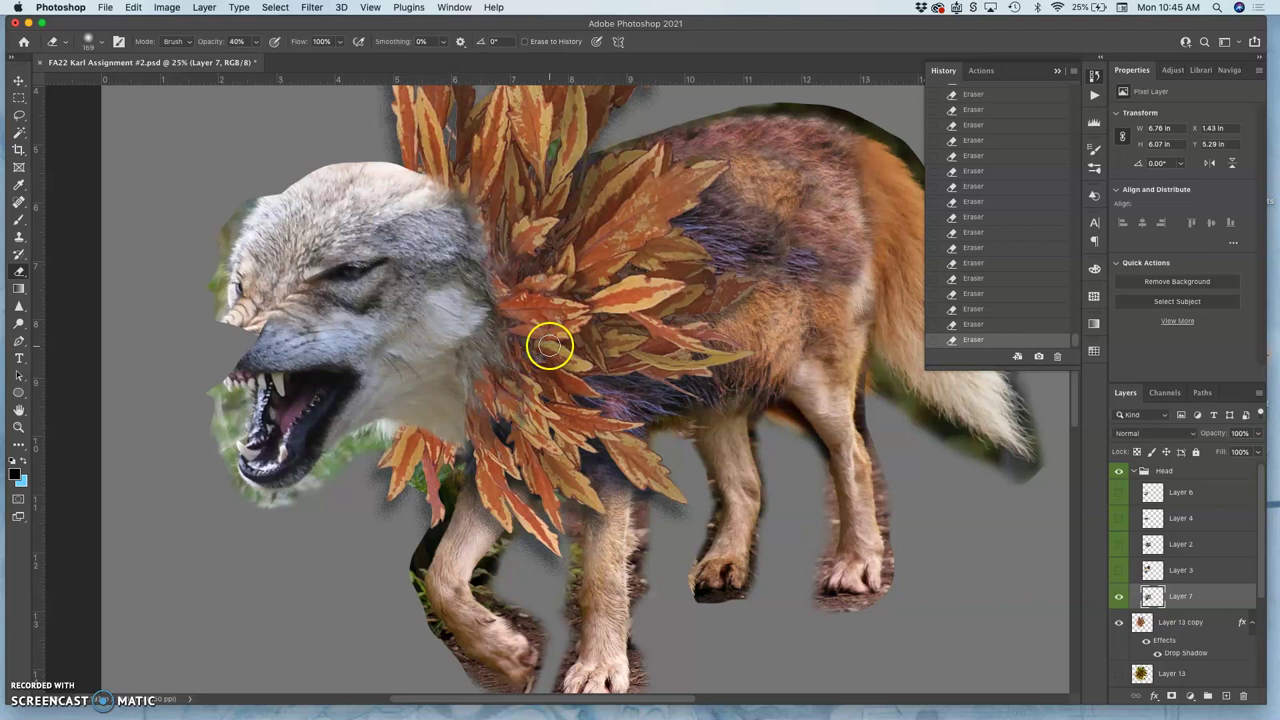
click(1119, 570)
click(1119, 570)
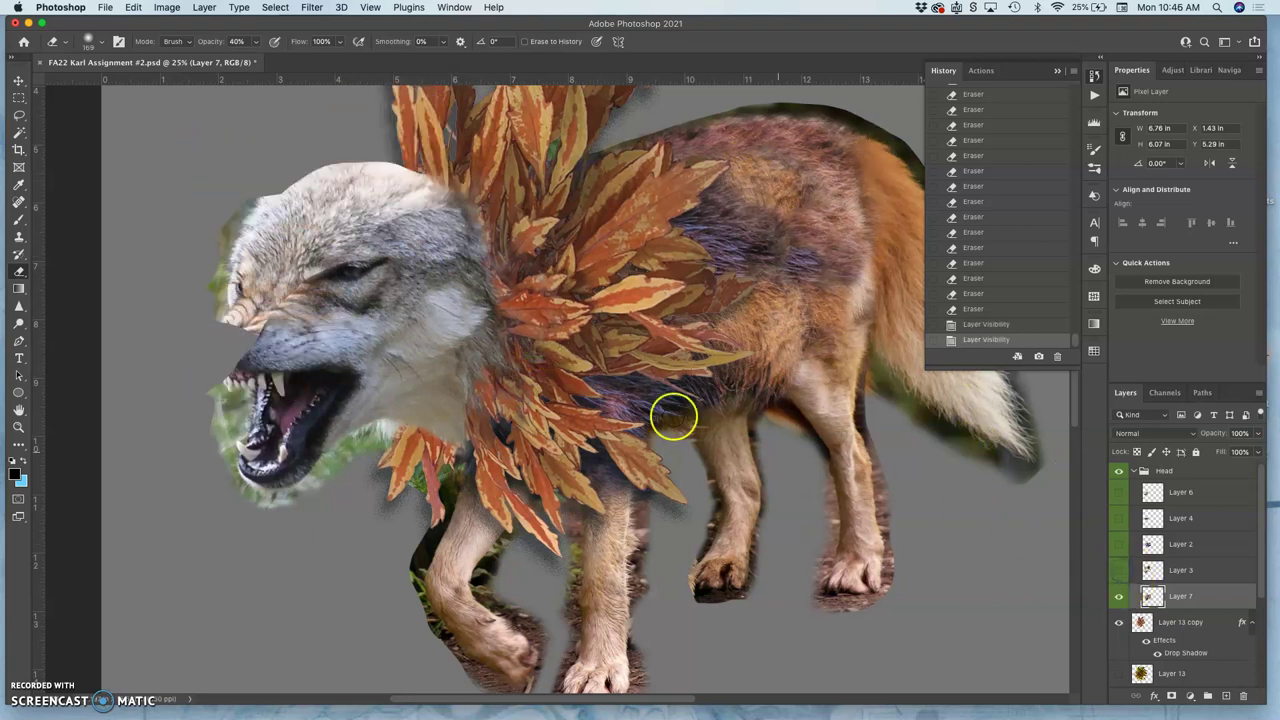
Step: Save the file, then apply Levels to Layer 7 with midtones 0.83 and output white 246
key(super+minus)
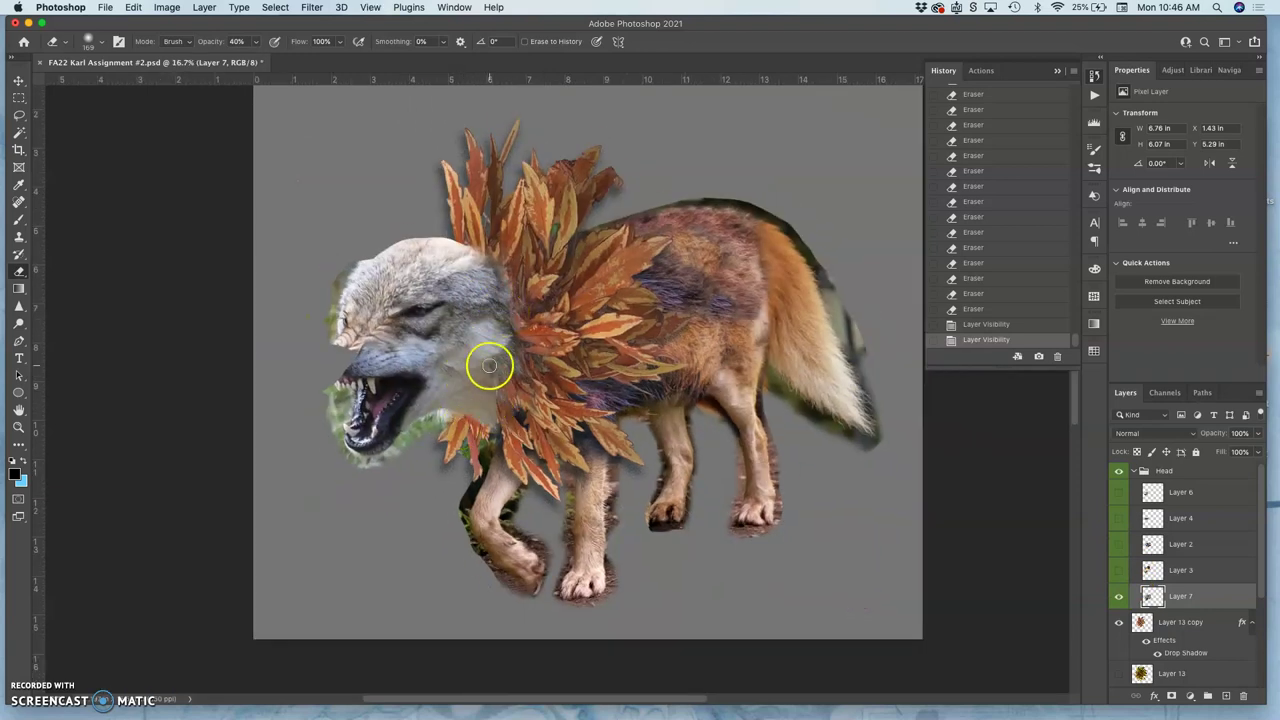
key(super+s)
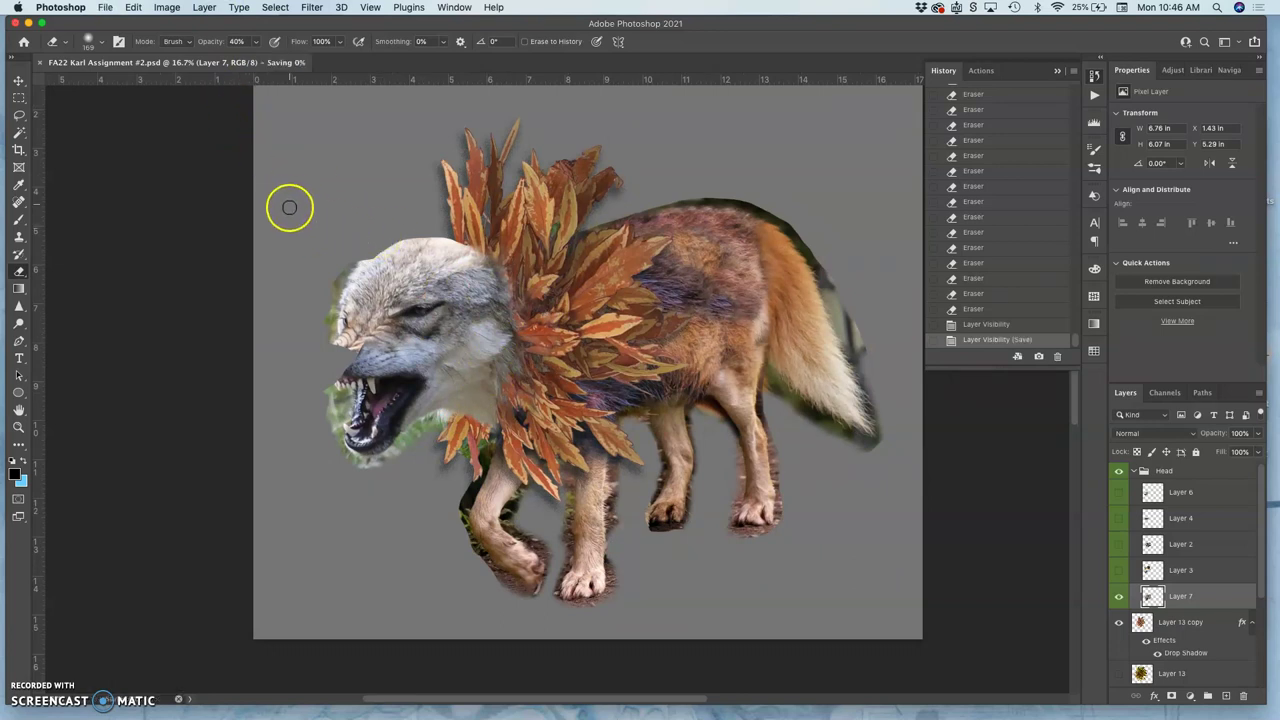
click(167, 7)
mouse_move(182, 45)
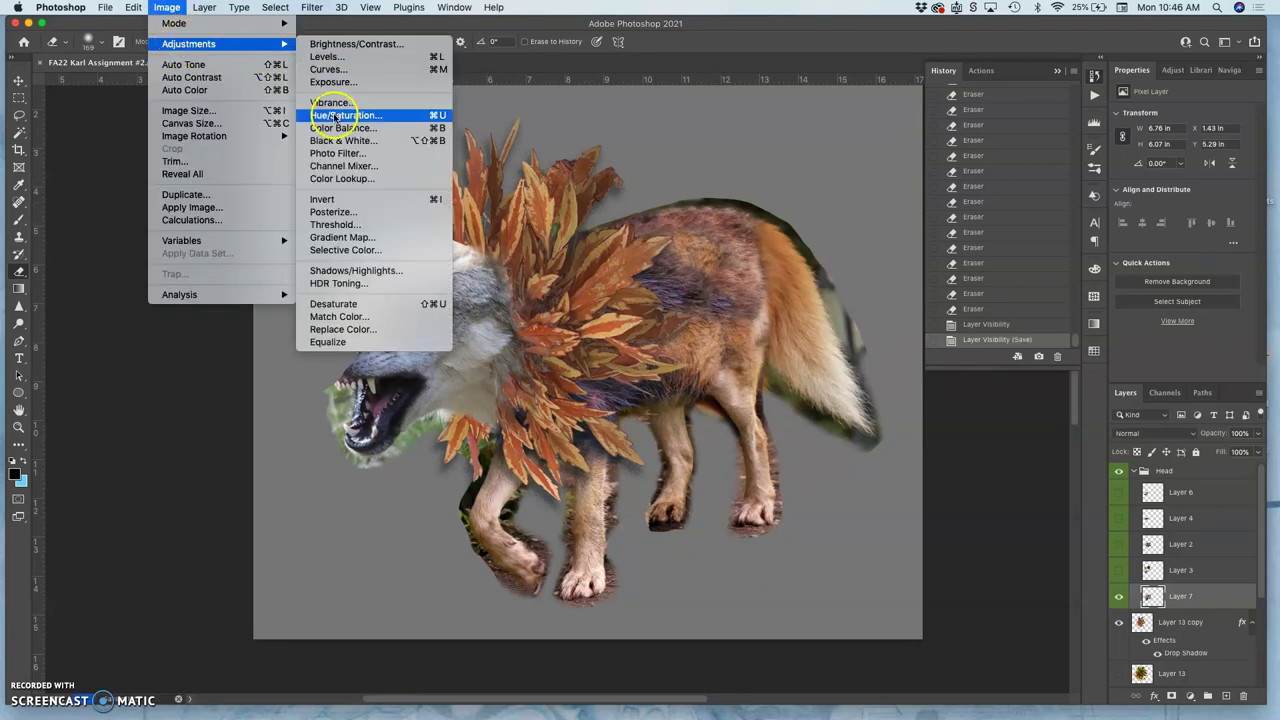
click(327, 56)
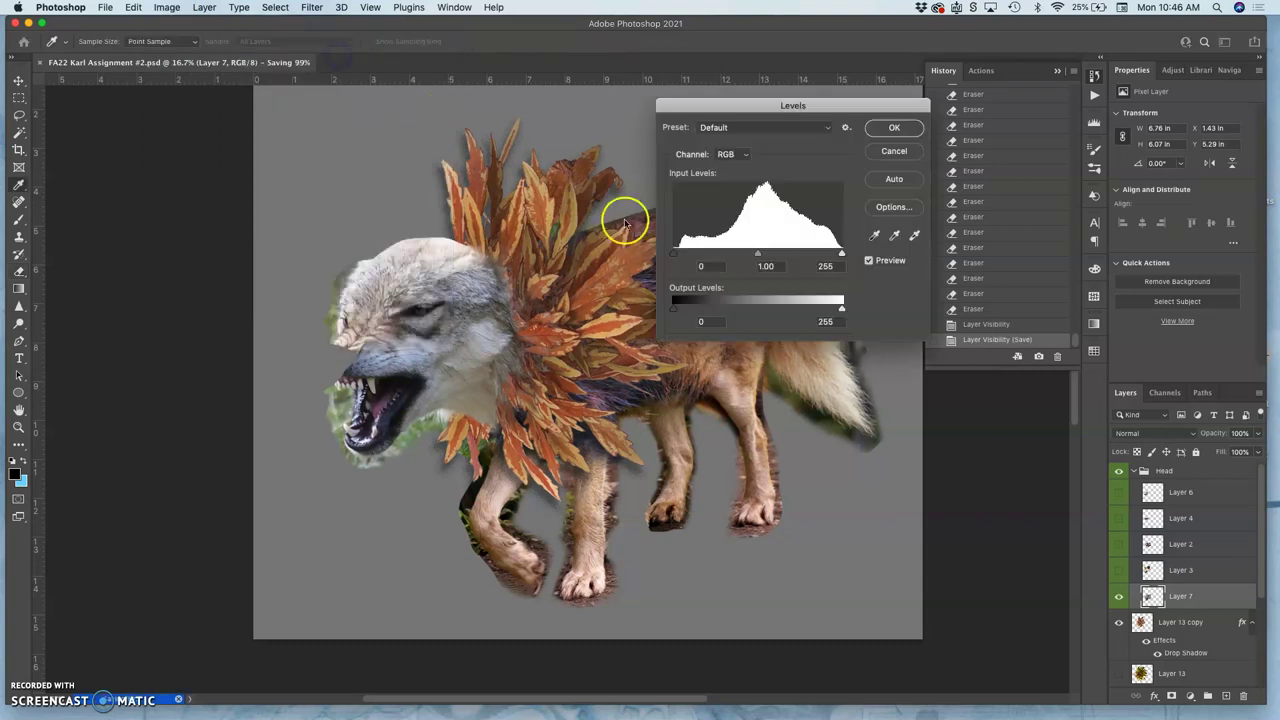
drag(757, 252, 767, 251)
drag(842, 311, 838, 311)
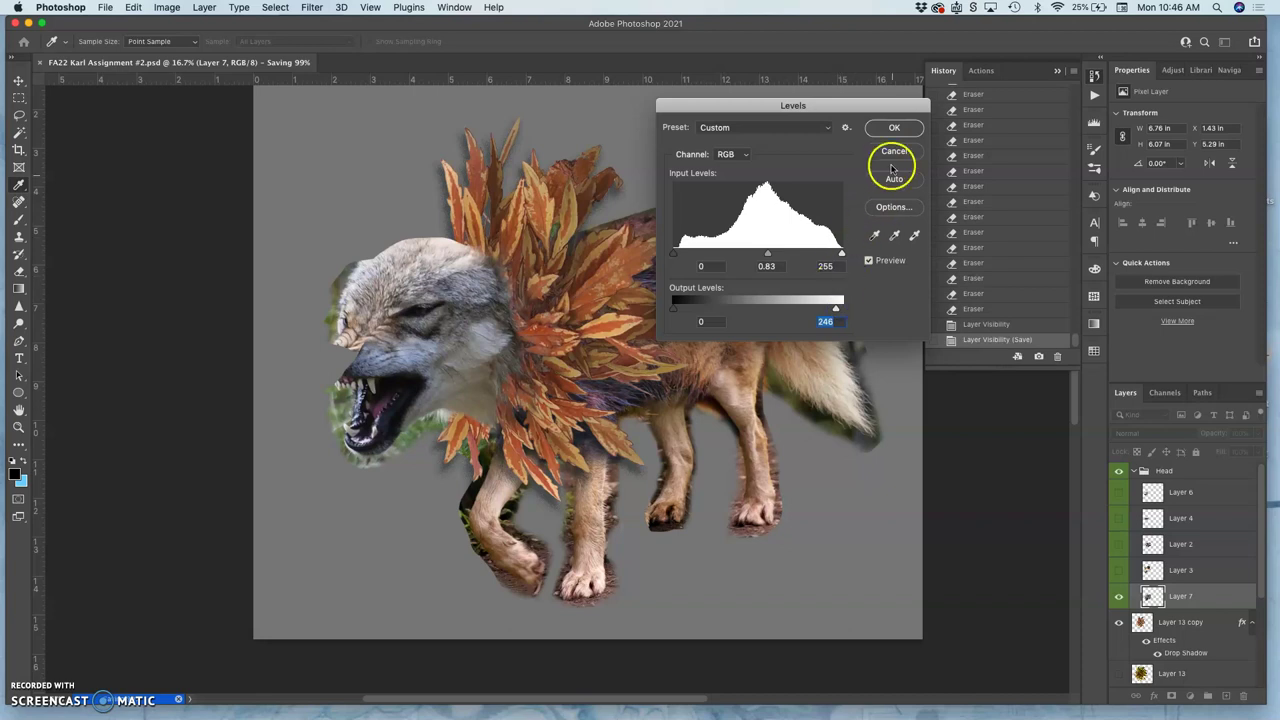
click(892, 127)
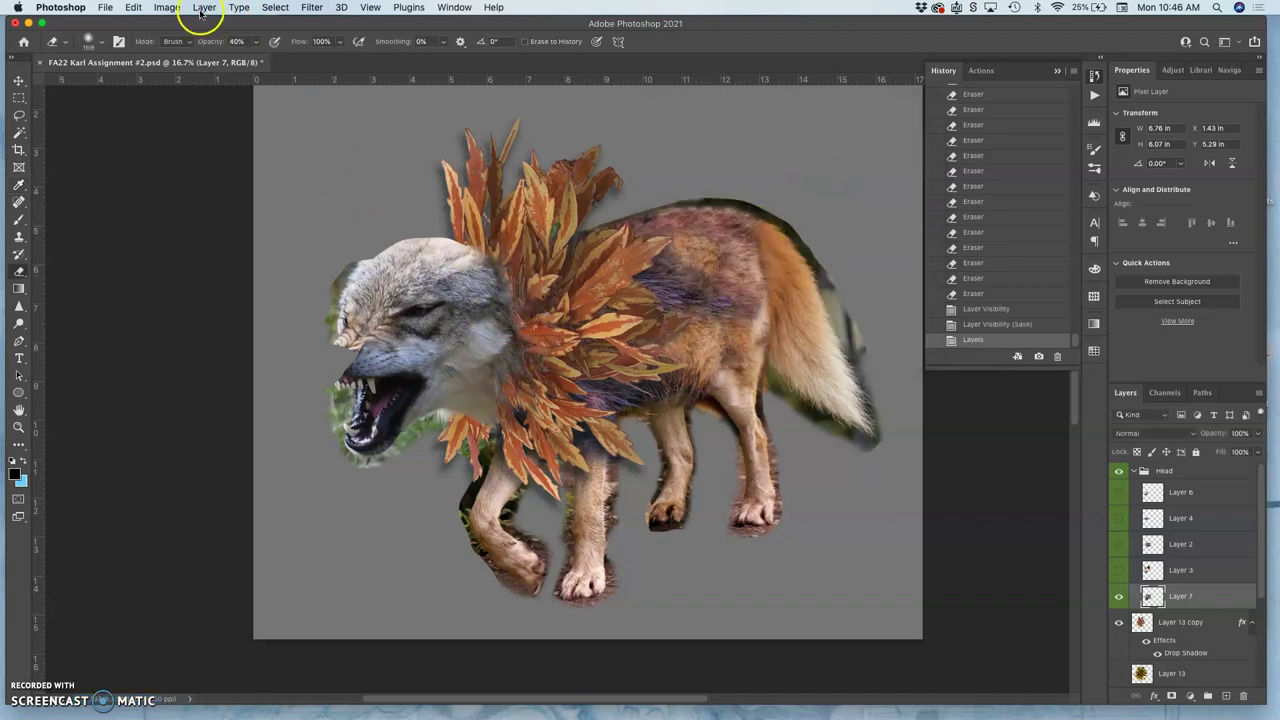
Step: Open Color Balance on the coyote head and shift its midtones toward yellow
click(168, 8)
mouse_move(230, 43)
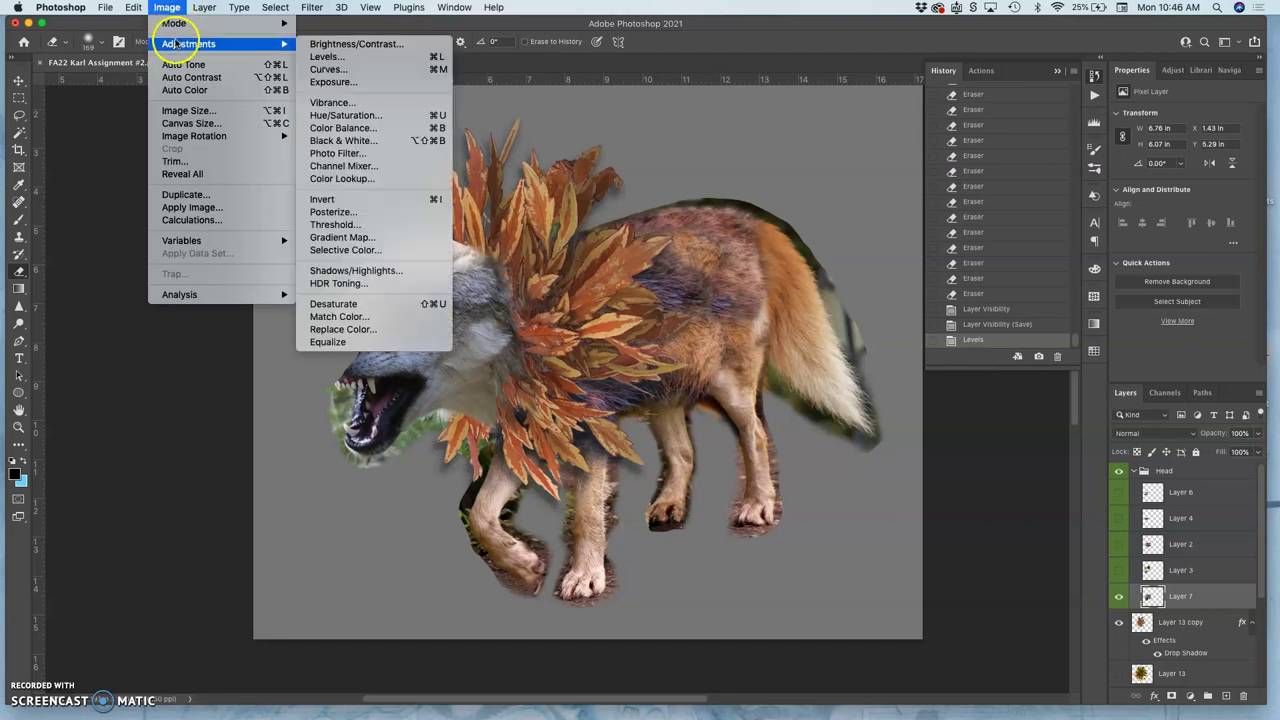
click(340, 127)
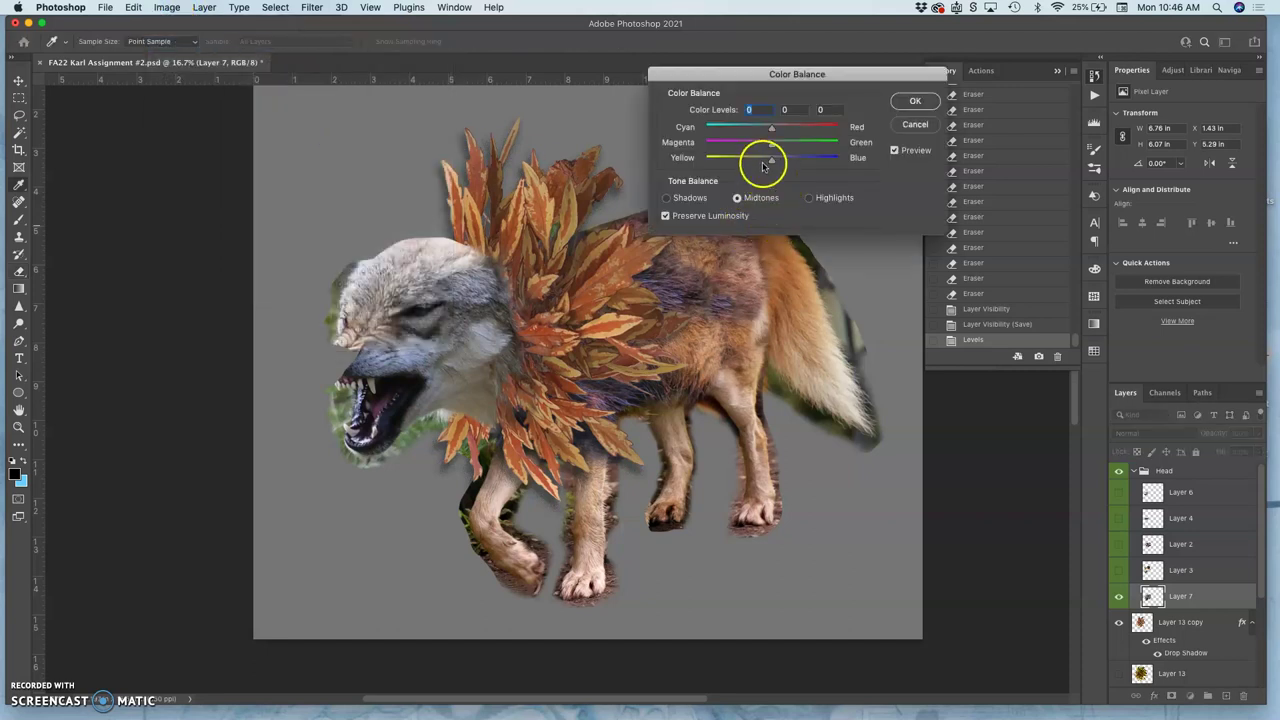
drag(771, 160, 773, 162)
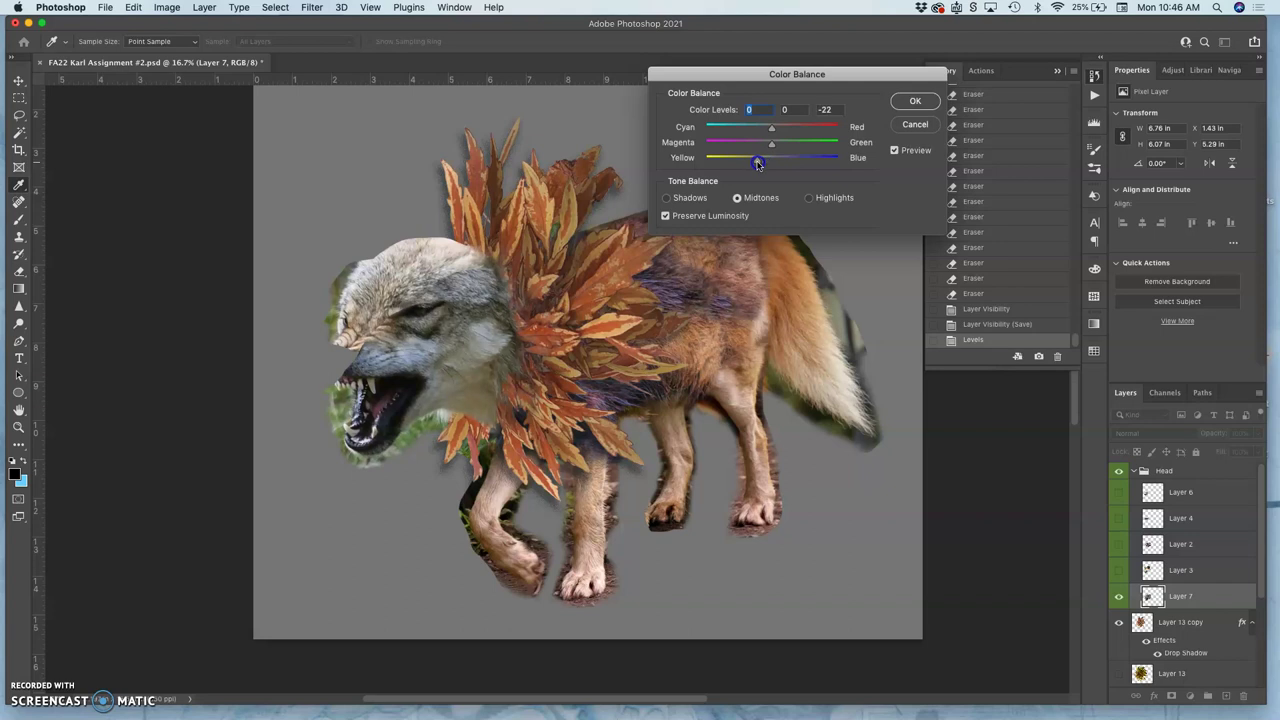
click(772, 131)
click(762, 162)
Step: Balance the highlights to +8, 0, -4
click(808, 197)
click(770, 160)
drag(767, 161, 763, 161)
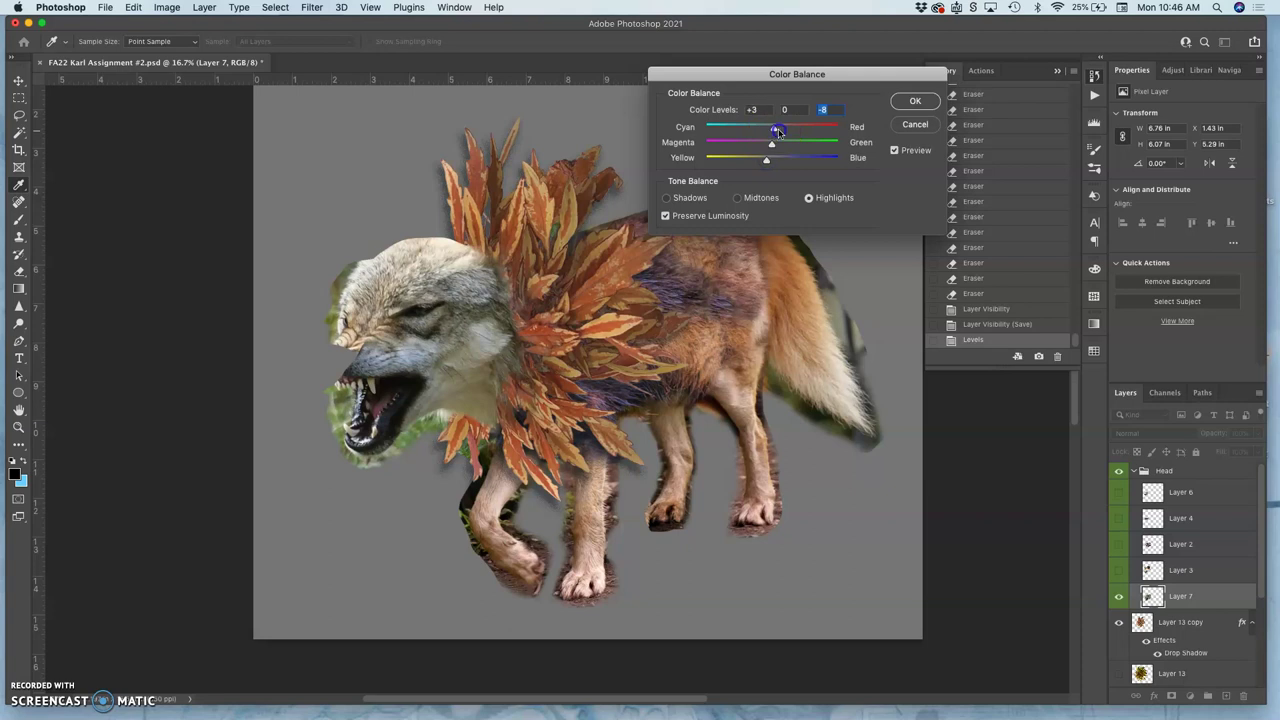
click(769, 162)
Step: Set the shadows to -4, 0, +6, apply, and compare with the pre-balance History state
click(667, 198)
drag(773, 130, 770, 133)
drag(770, 158, 777, 163)
click(915, 101)
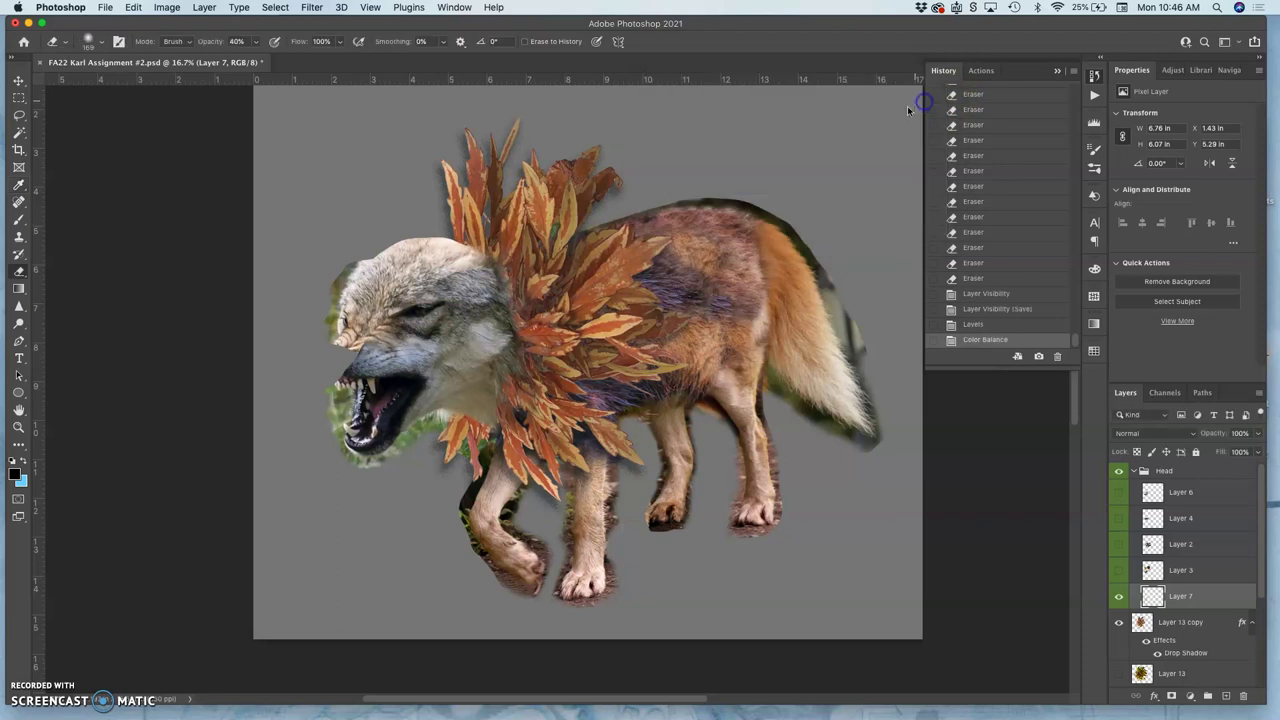
click(982, 324)
Step: Restore the color-balanced state, start Hue/Saturation at saturation +9, and select Reds
click(986, 340)
click(166, 7)
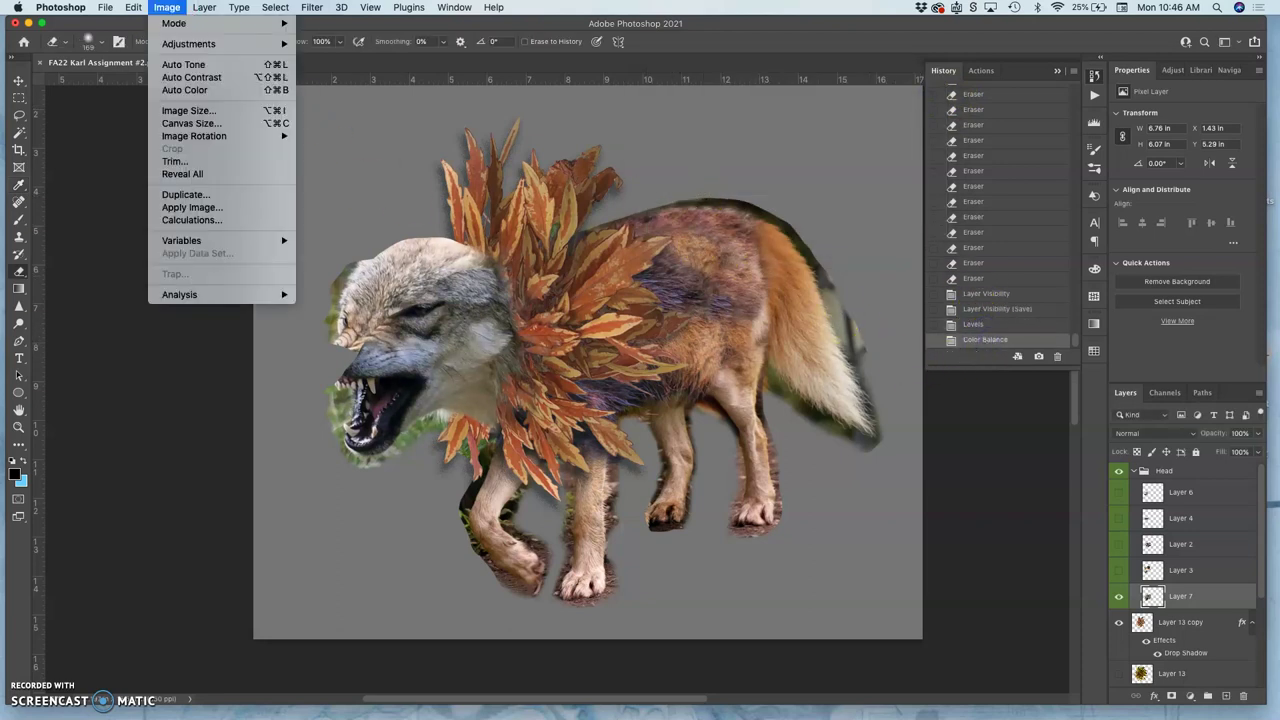
mouse_move(212, 44)
click(345, 115)
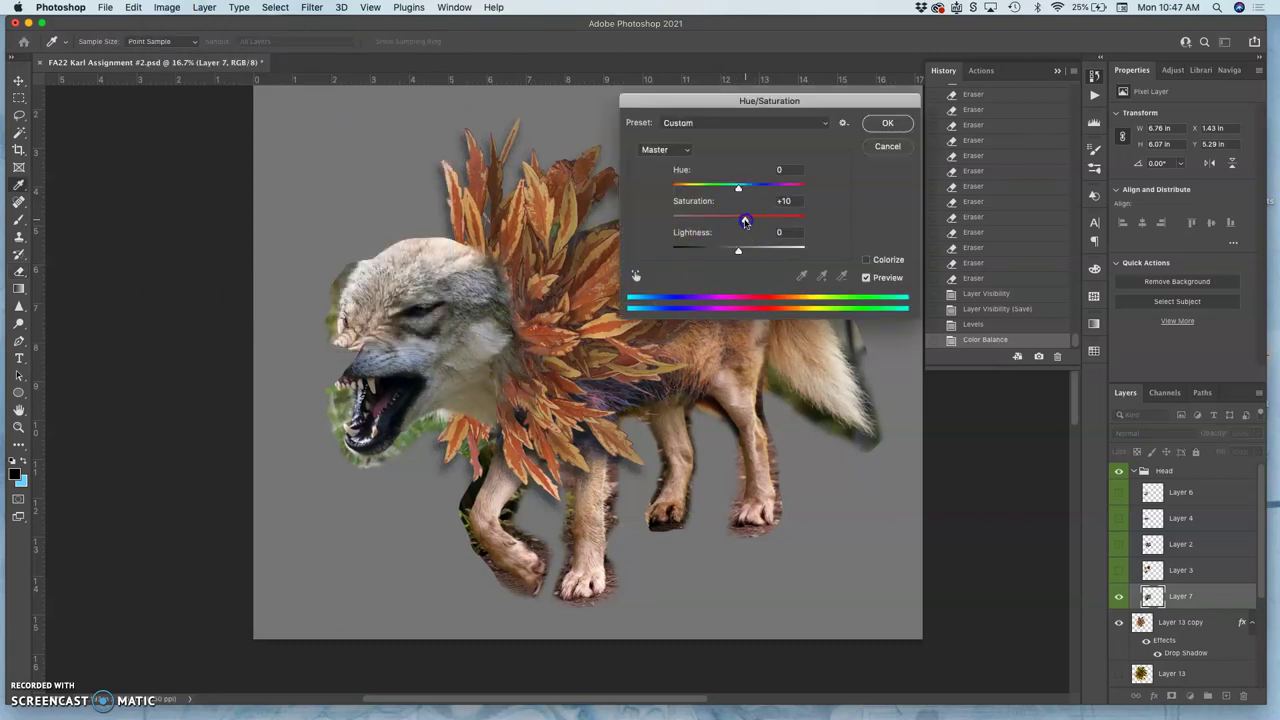
click(665, 149)
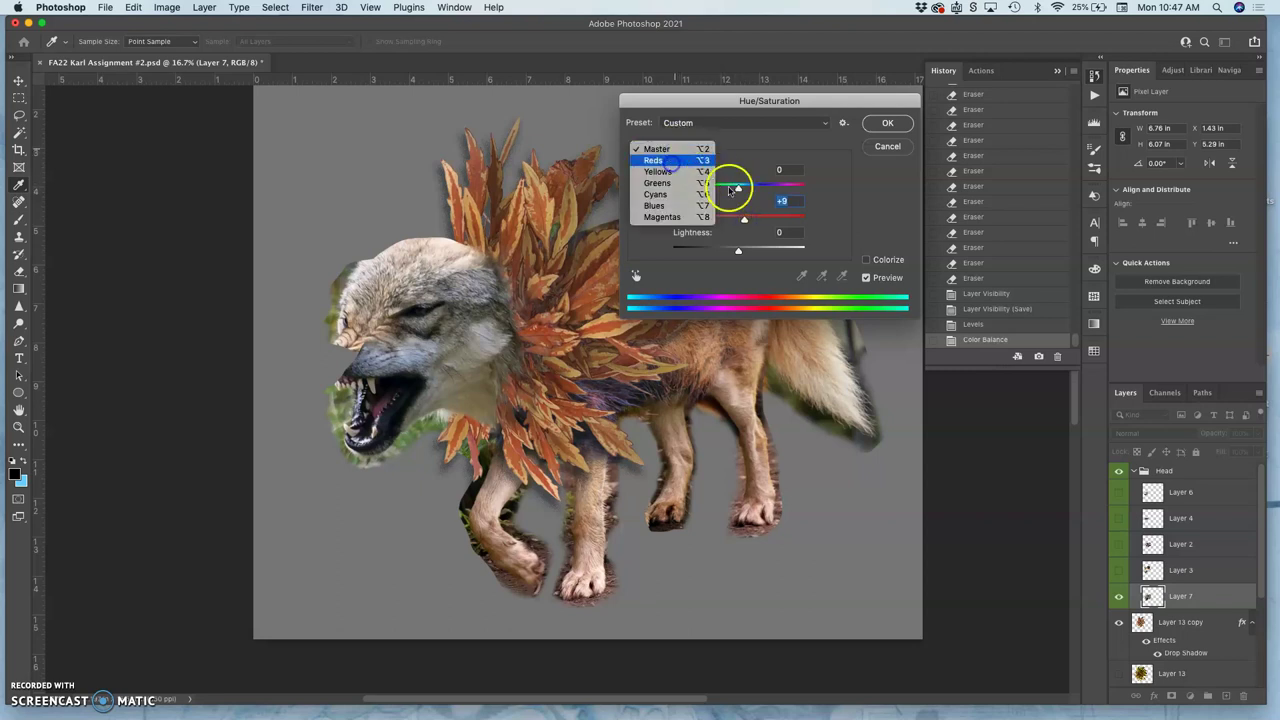